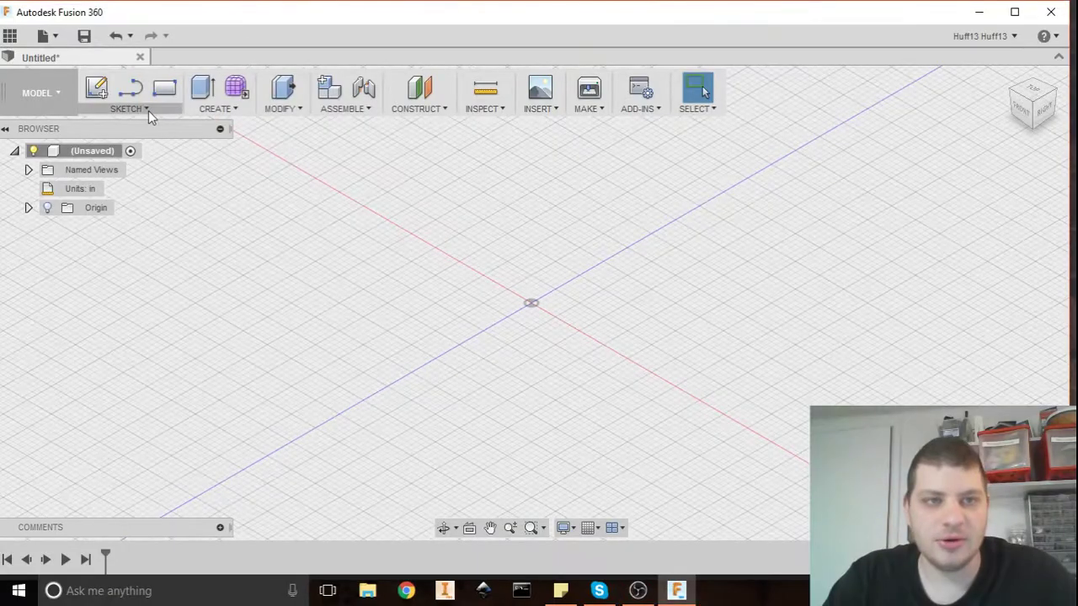
# On the ground plane, sketch a 2 in by 2 in center rectangle at the origin
pyautogui.click(98, 91)
pyautogui.click(537, 337)
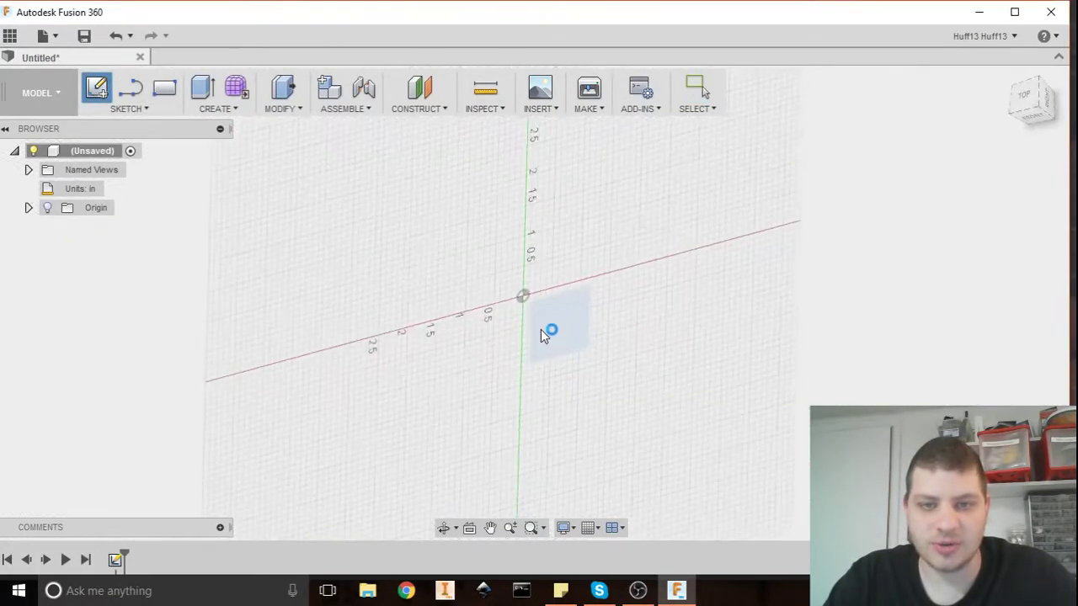
pyautogui.click(143, 107)
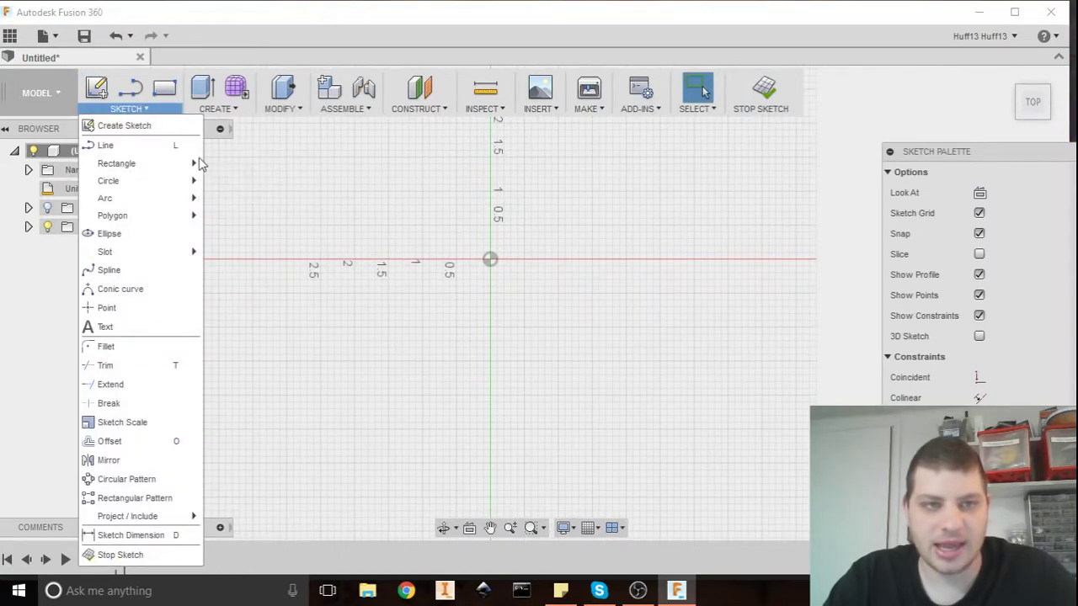
pyautogui.moveTo(194, 163)
pyautogui.click(249, 208)
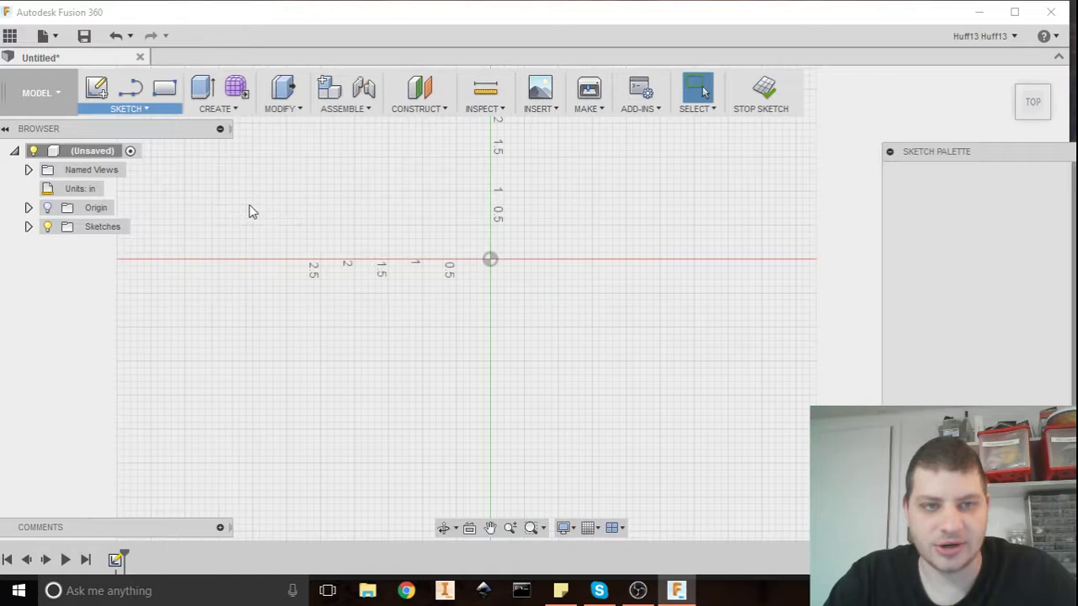
pyautogui.click(492, 260)
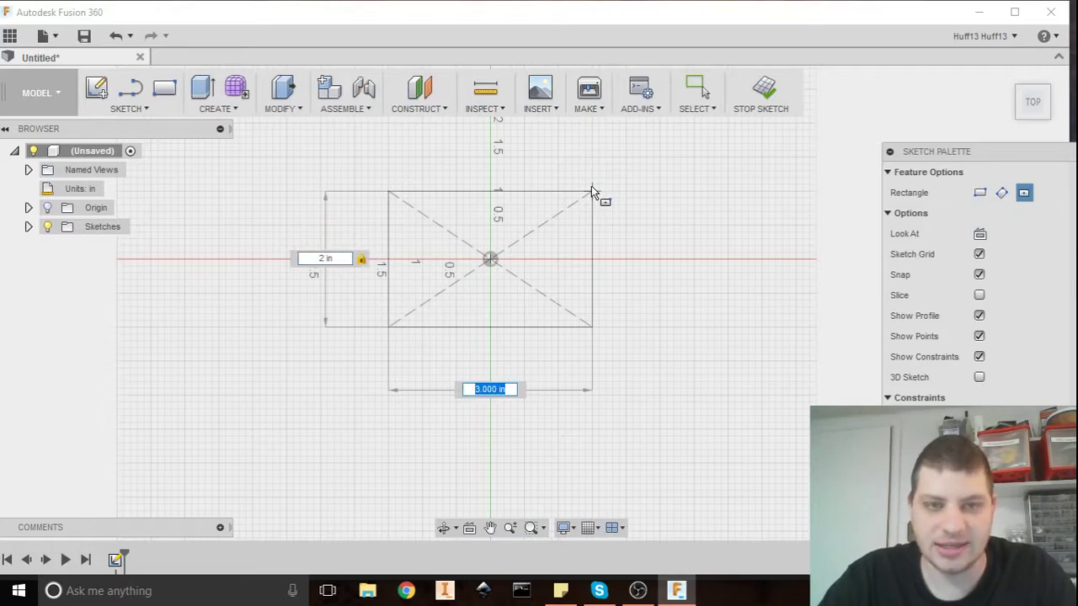
pyautogui.write('2')
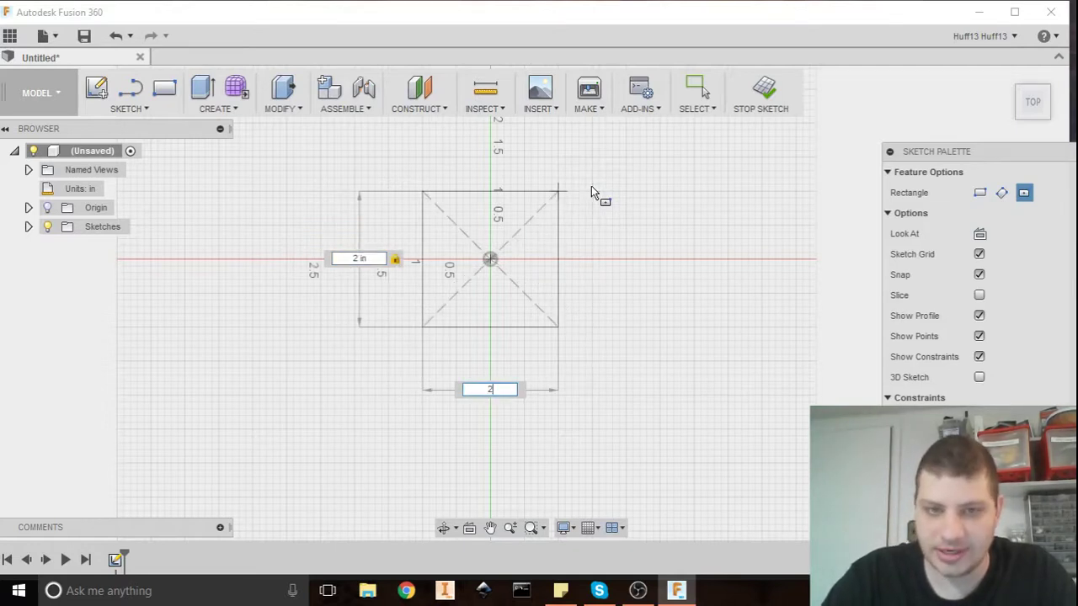
pyautogui.press('Return')
pyautogui.press('Escape')
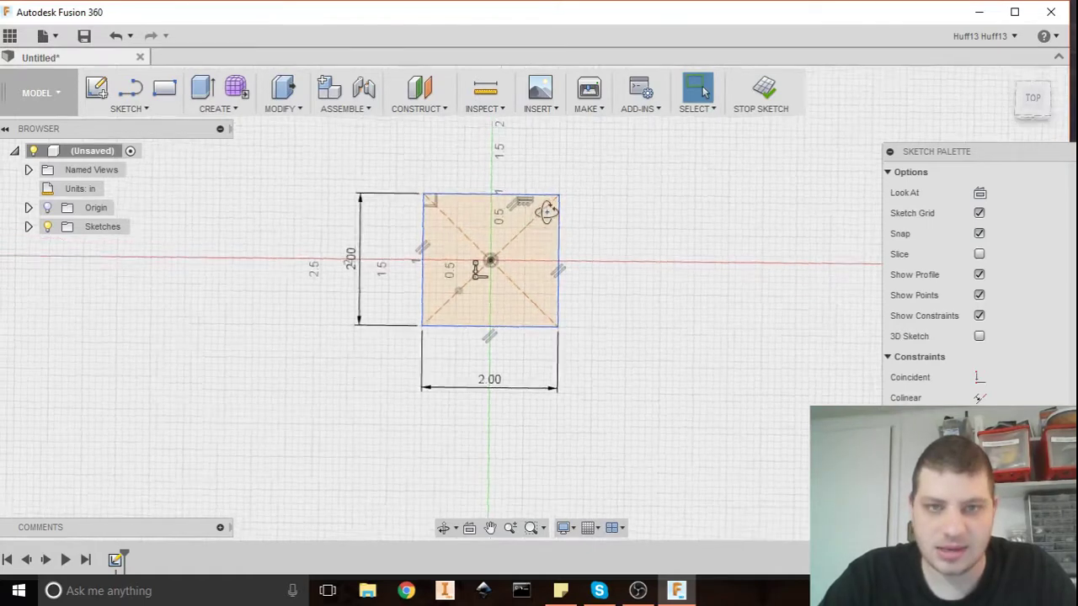
pyautogui.keyDown('shift'); pyautogui.moveTo(547, 210); pyautogui.dragTo(528, 220, button='middle'); pyautogui.keyUp('shift')
# Extrude the square profile 3 in upward into a solid box, then orbit to inspect it
pyautogui.press('e')
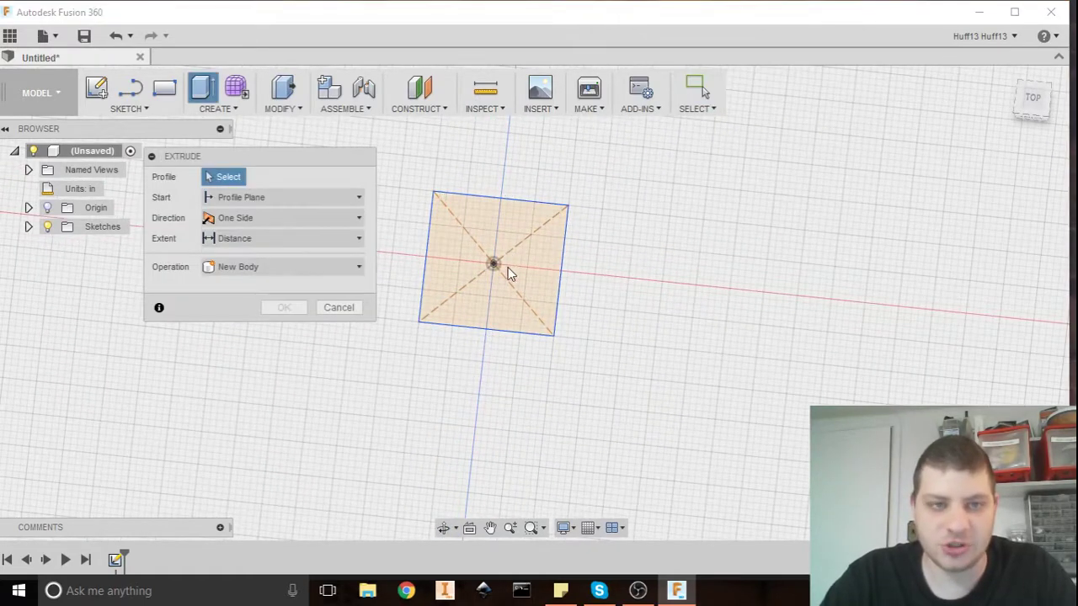
pyautogui.moveTo(508, 267)
pyautogui.keyDown('shift'); pyautogui.mouseDown(button='middle')
pyautogui.moveTo(513, 283)
pyautogui.moveTo(528, 255)
pyautogui.moveTo(510, 229)
pyautogui.mouseUp(button='middle'); pyautogui.keyUp('shift')
pyautogui.click(499, 245)
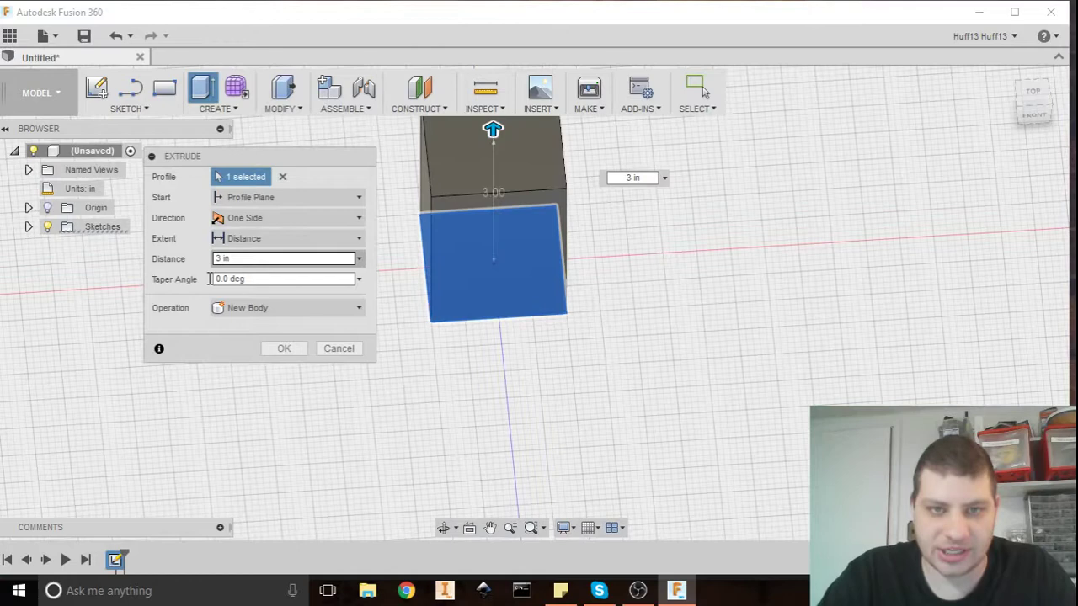
pyautogui.keyDown('shift'); pyautogui.moveTo(555, 308); pyautogui.dragTo(253, 394, button='middle'); pyautogui.keyUp('shift')
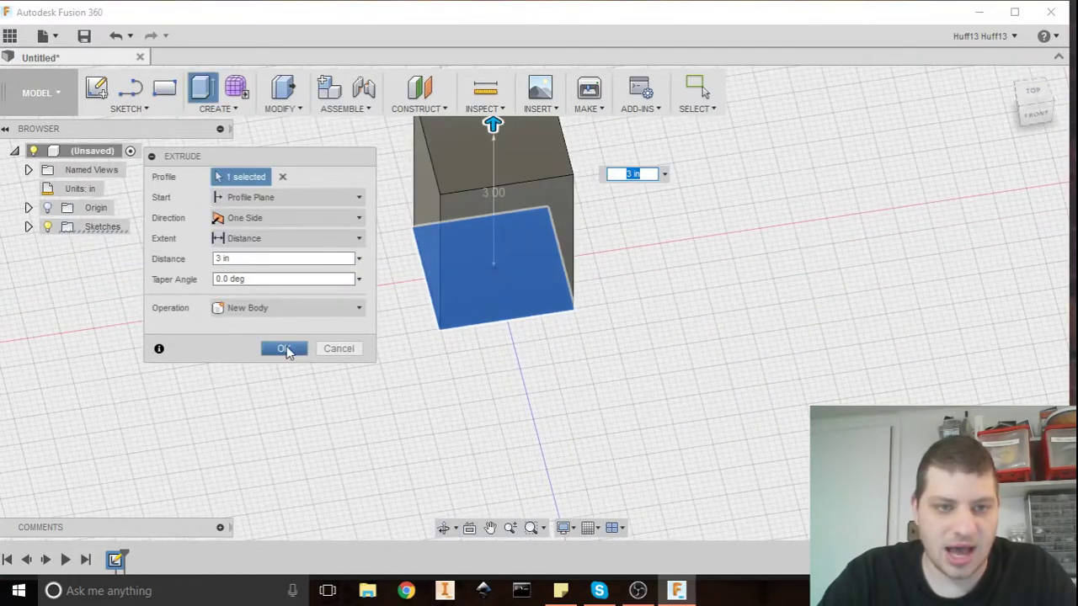
pyautogui.click(284, 348)
pyautogui.keyDown('shift'); pyautogui.moveTo(401, 241); pyautogui.dragTo(484, 214, button='middle'); pyautogui.keyUp('shift')
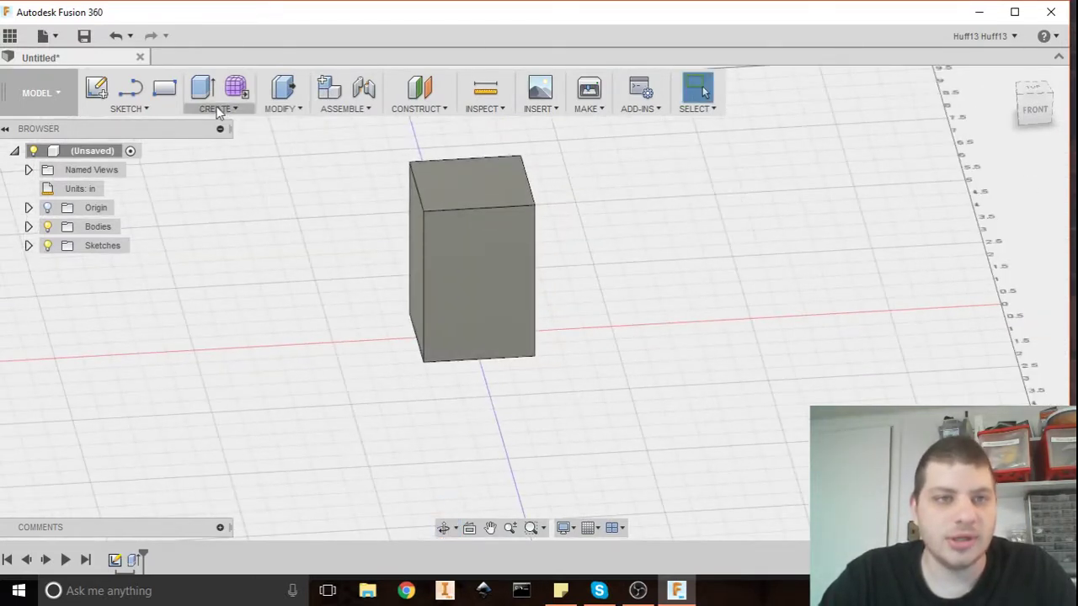
pyautogui.keyDown('shift'); pyautogui.moveTo(318, 187); pyautogui.dragTo(419, 233, button='middle'); pyautogui.keyUp('shift')
pyautogui.moveTo(479, 218); pyautogui.dragTo(319, 209, button='middle')
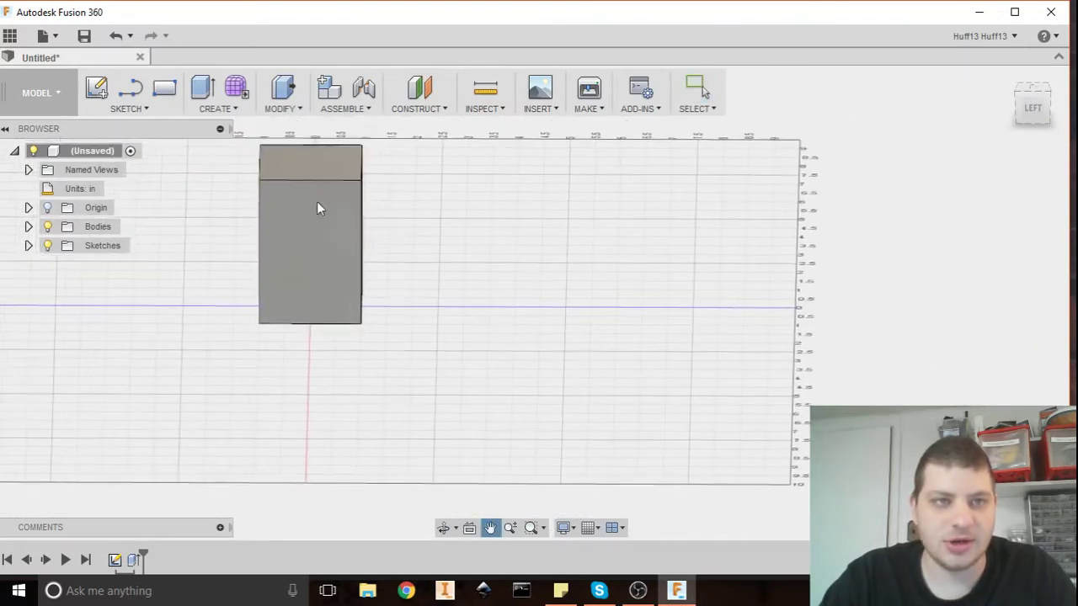
# Start a sketch on the vertical plane through the box and draw a vertical line
pyautogui.click(96, 87)
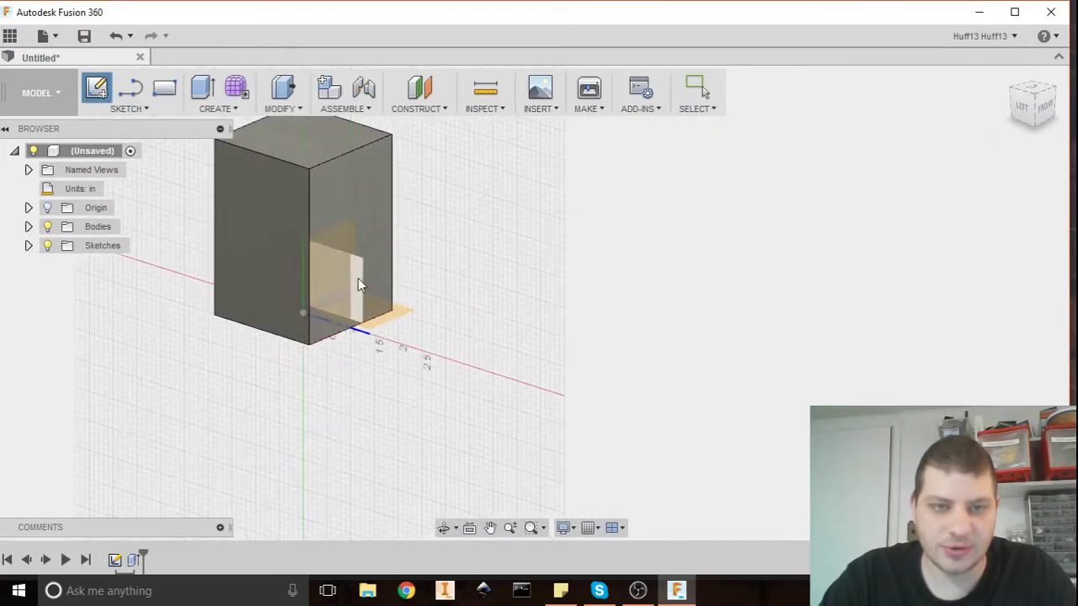
pyautogui.click(359, 279)
pyautogui.scroll(2, 512, 257)
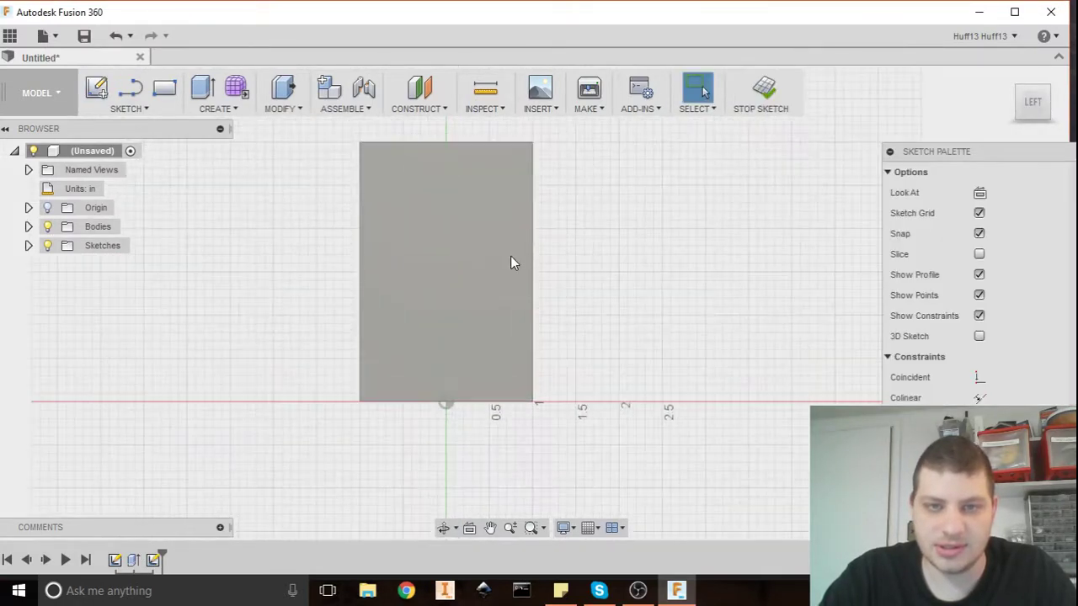
pyautogui.moveTo(365, 260); pyautogui.dragTo(295, 260, button='middle')
pyautogui.moveTo(626, 245); pyautogui.dragTo(318, 233, button='middle')
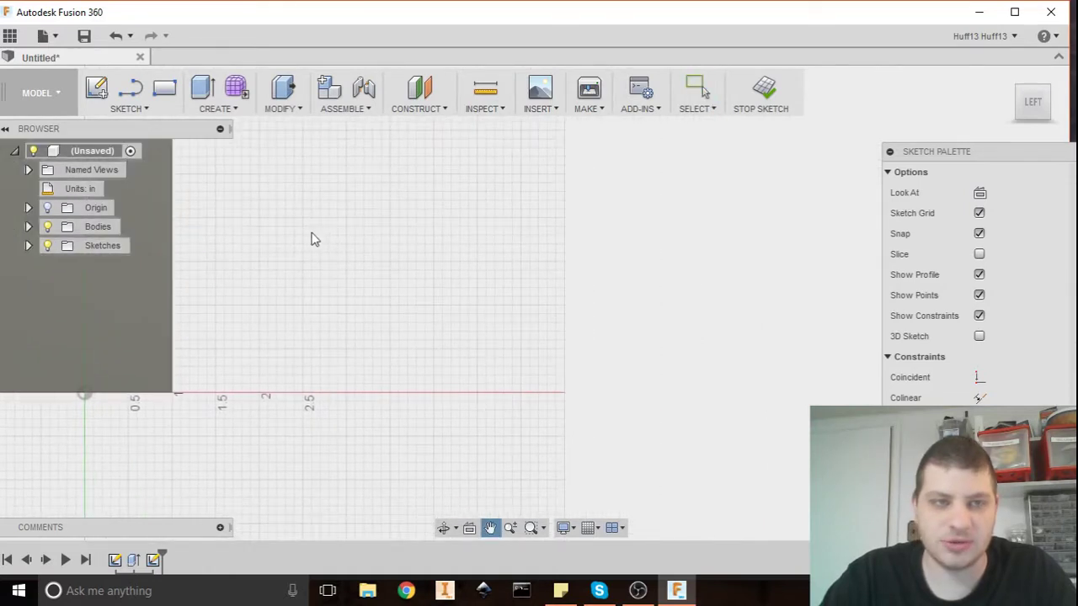
pyautogui.click(127, 108)
pyautogui.click(116, 146)
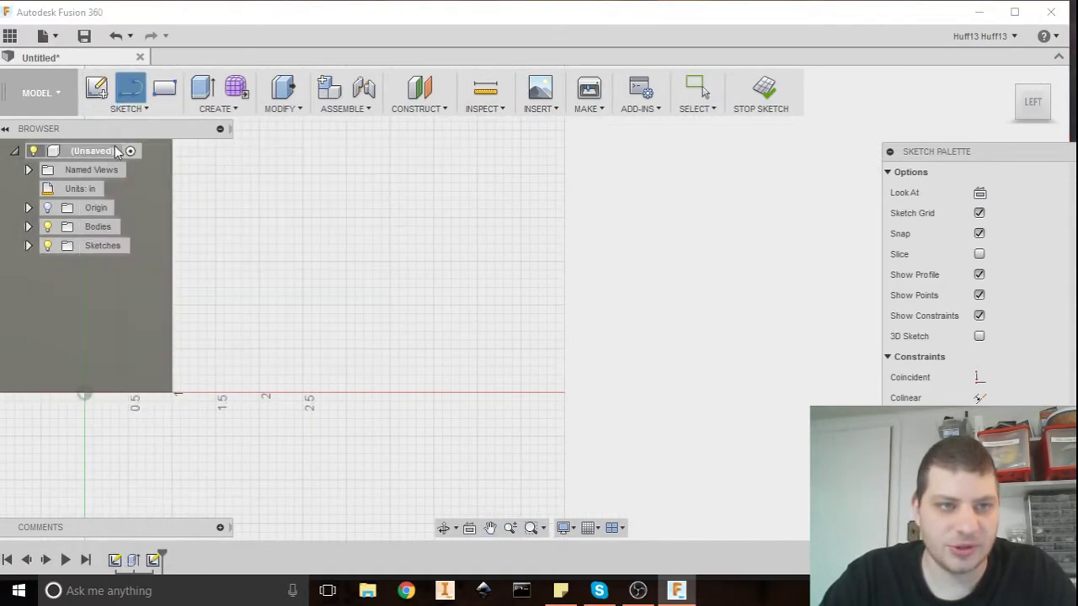
pyautogui.click(386, 393)
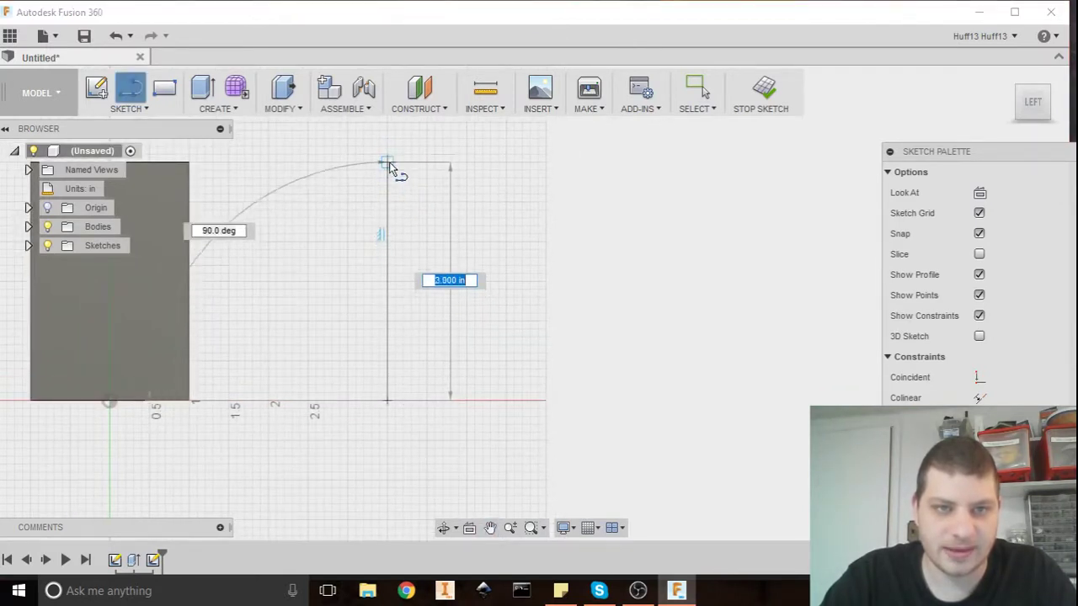
pyautogui.click(388, 163)
pyautogui.press('Escape')
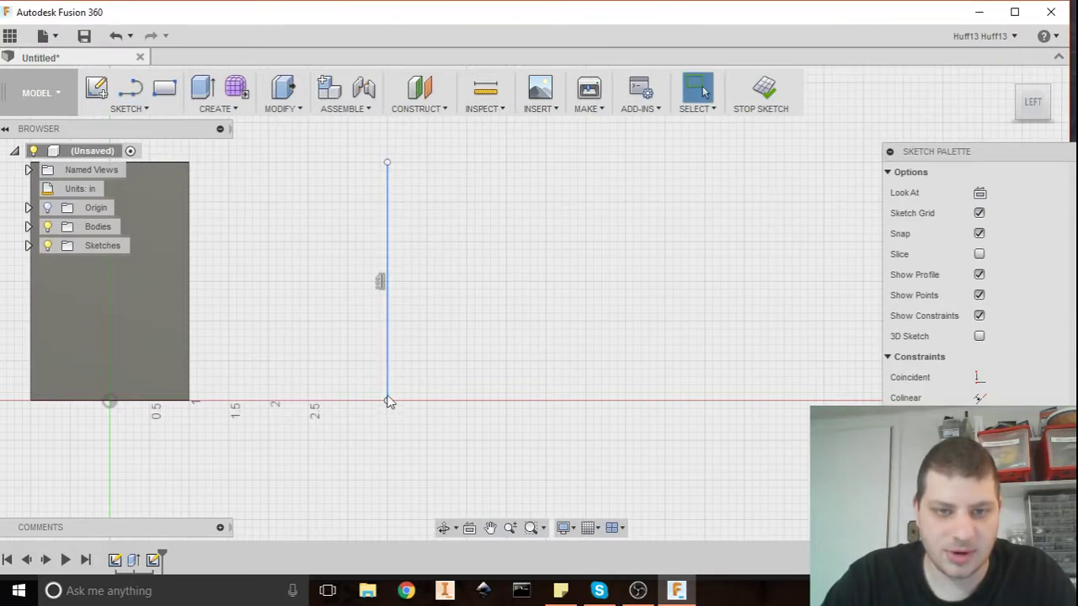
pyautogui.moveTo(388, 401); pyautogui.dragTo(389, 371)
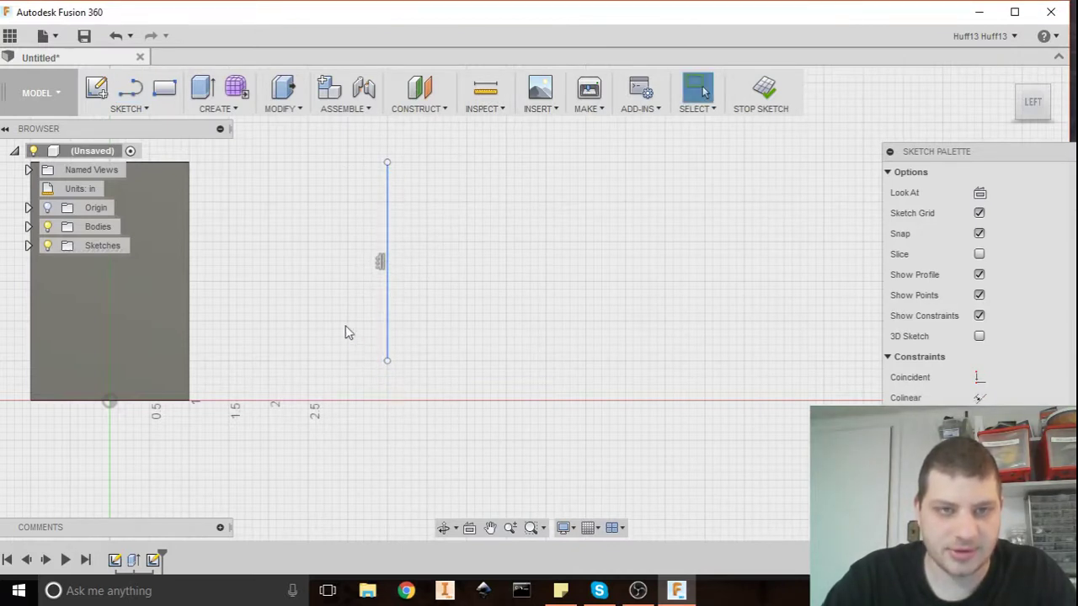
# Dimension the line's bottom end 0.25 in above the origin
pyautogui.click(122, 109)
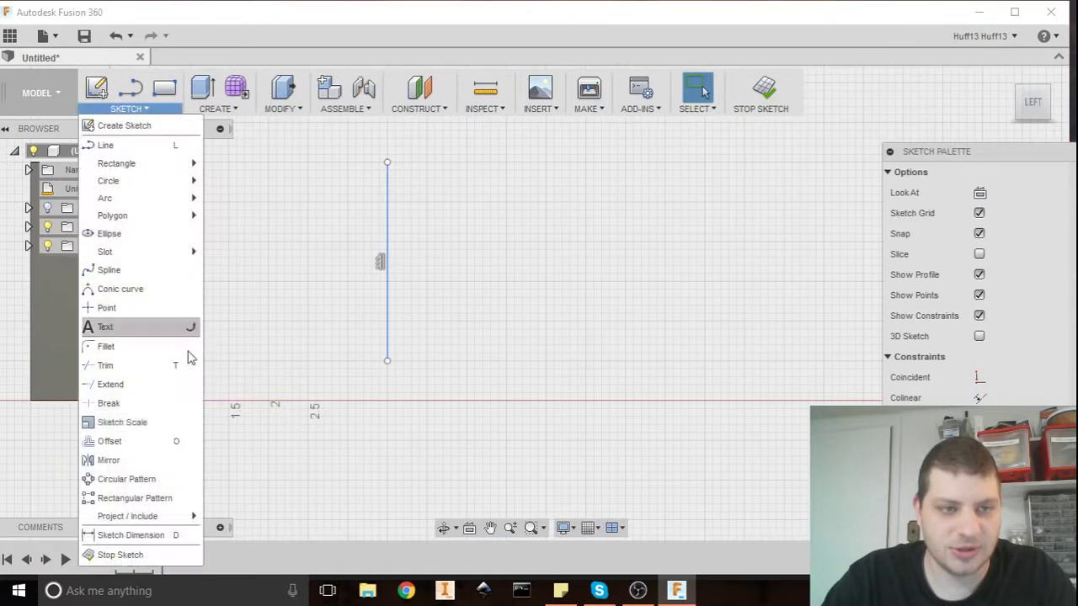
pyautogui.click(157, 536)
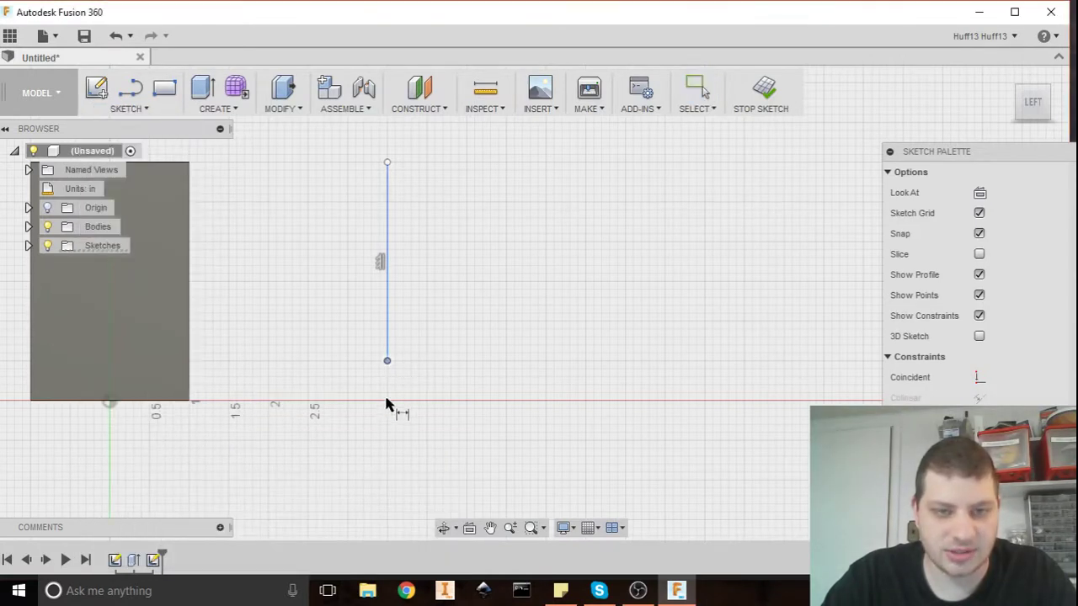
pyautogui.click(110, 401)
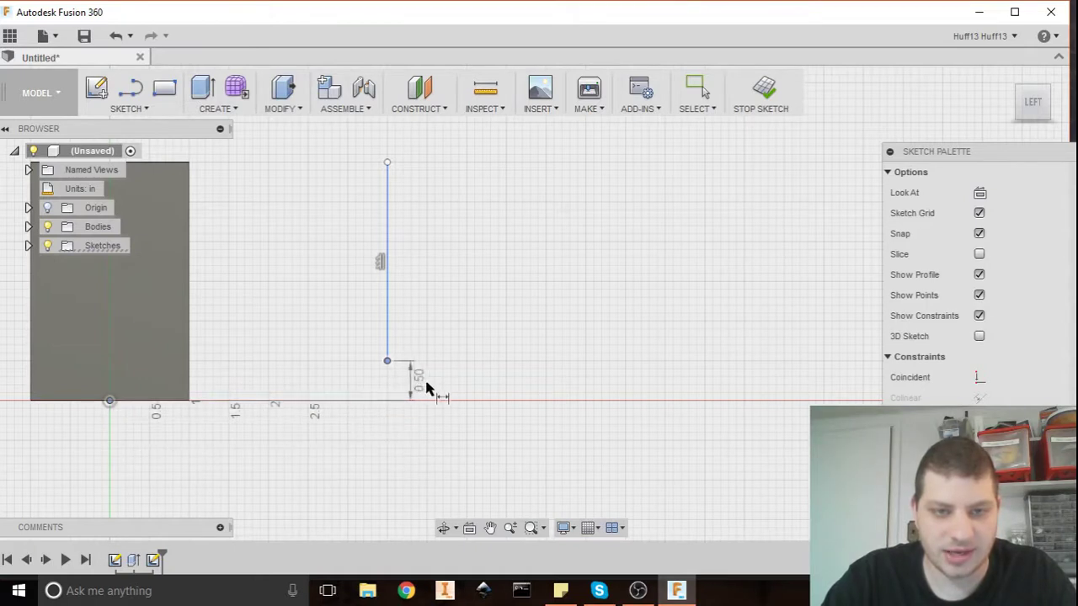
pyautogui.click(621, 390)
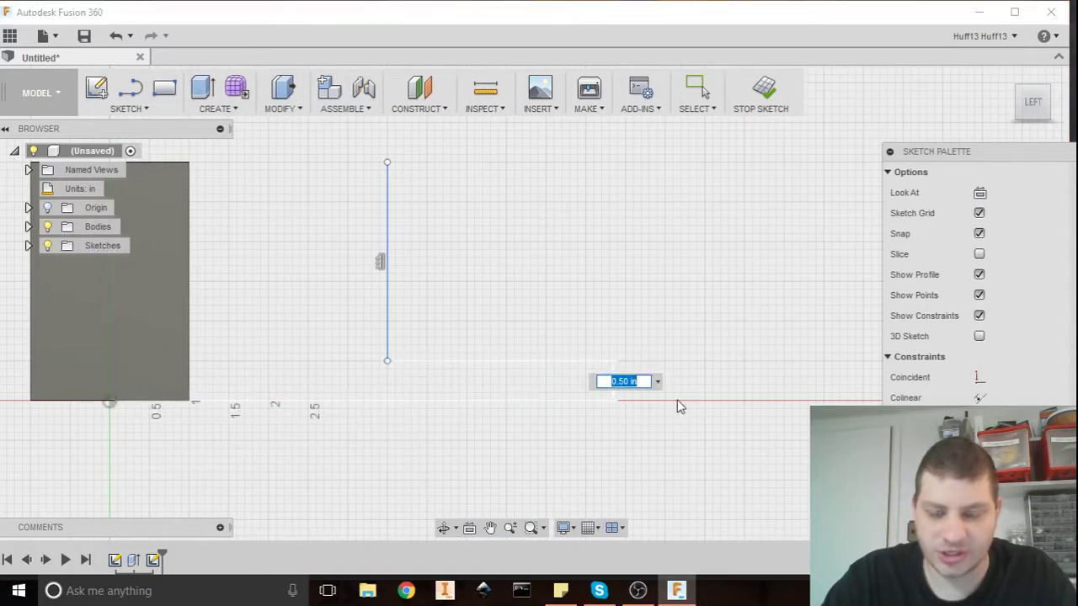
pyautogui.write('.25')
pyautogui.press('Return')
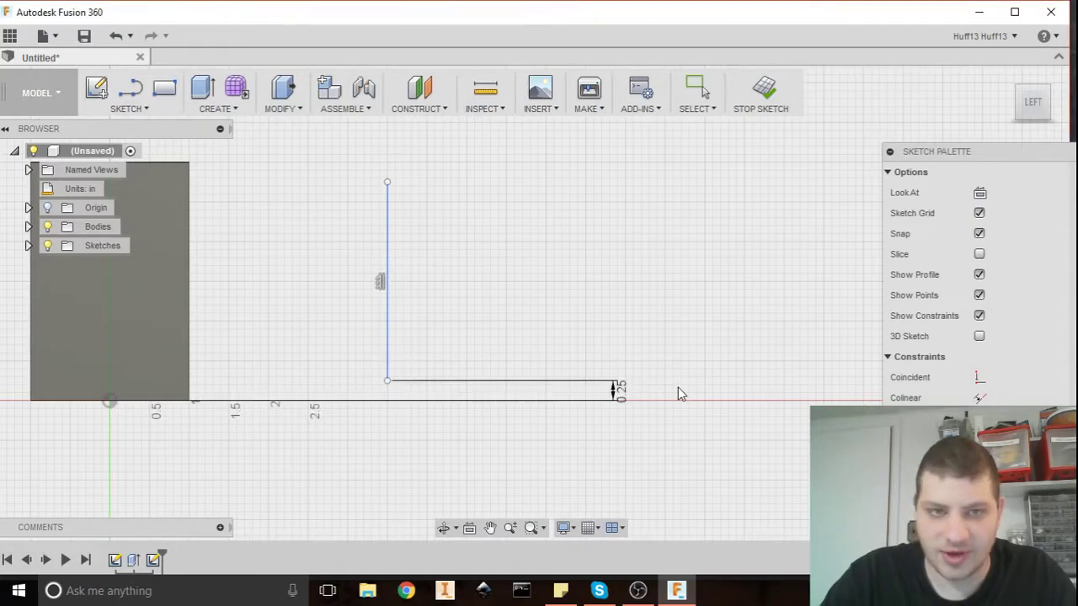
pyautogui.moveTo(401, 324)
pyautogui.mouseDown(button='middle')
pyautogui.moveTo(474, 283)
pyautogui.moveTo(507, 308)
pyautogui.mouseUp(button='middle')
pyautogui.moveTo(489, 209); pyautogui.dragTo(447, 230, button='middle')
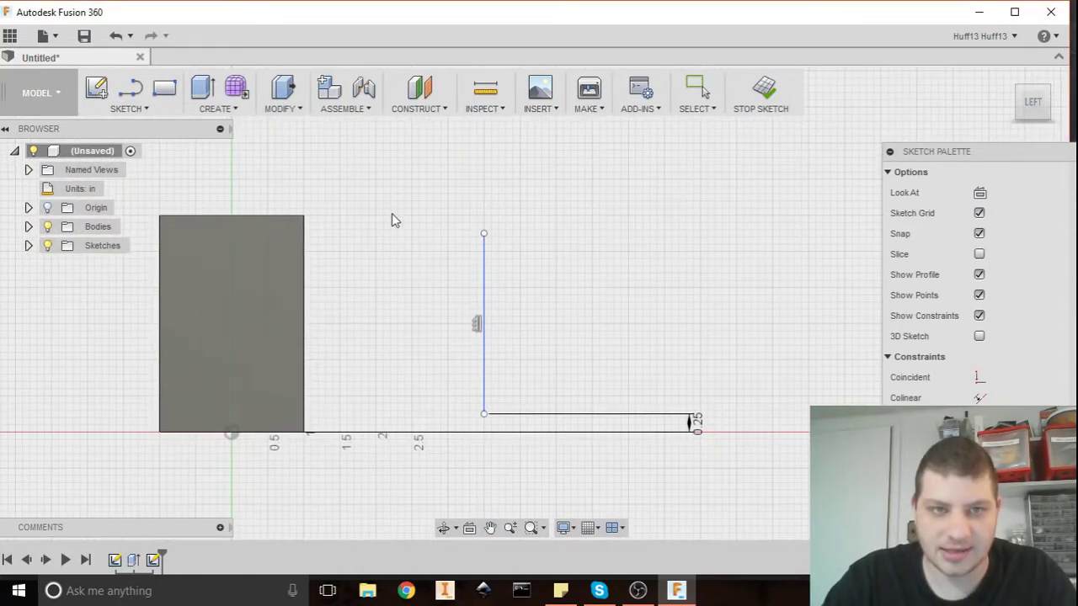
pyautogui.scroll(2, 391, 221)
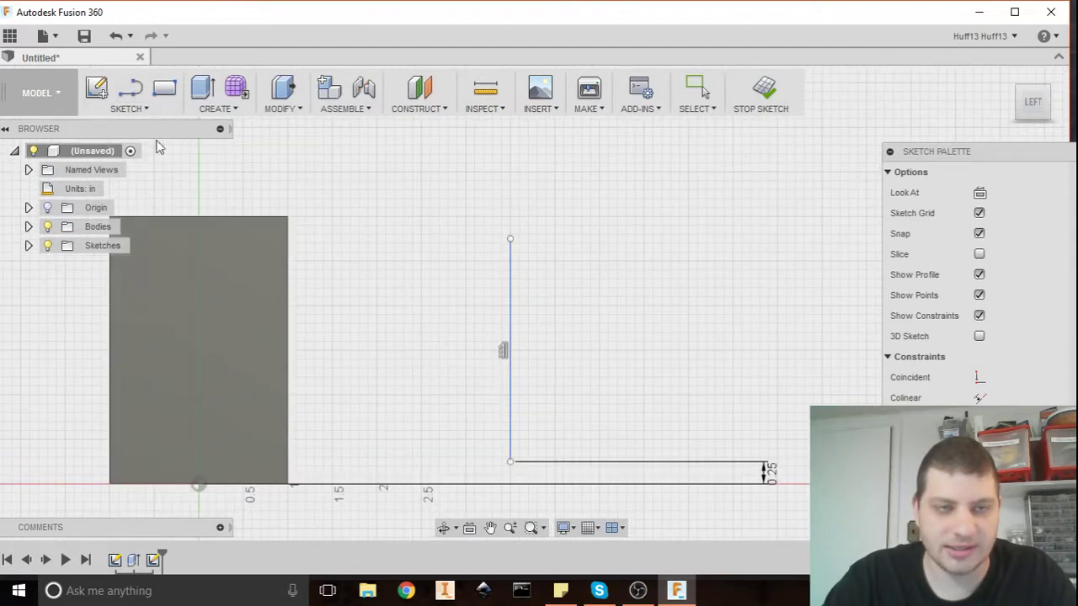
# Draw a horizontal line level with the box top and make it construction geometry
pyautogui.click(131, 87)
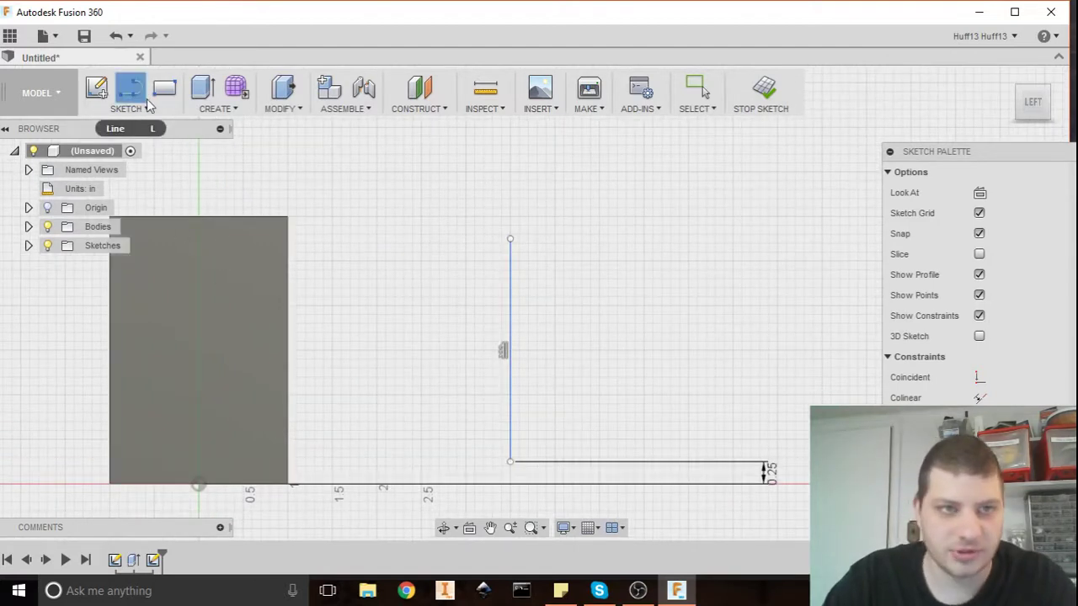
pyautogui.click(288, 216)
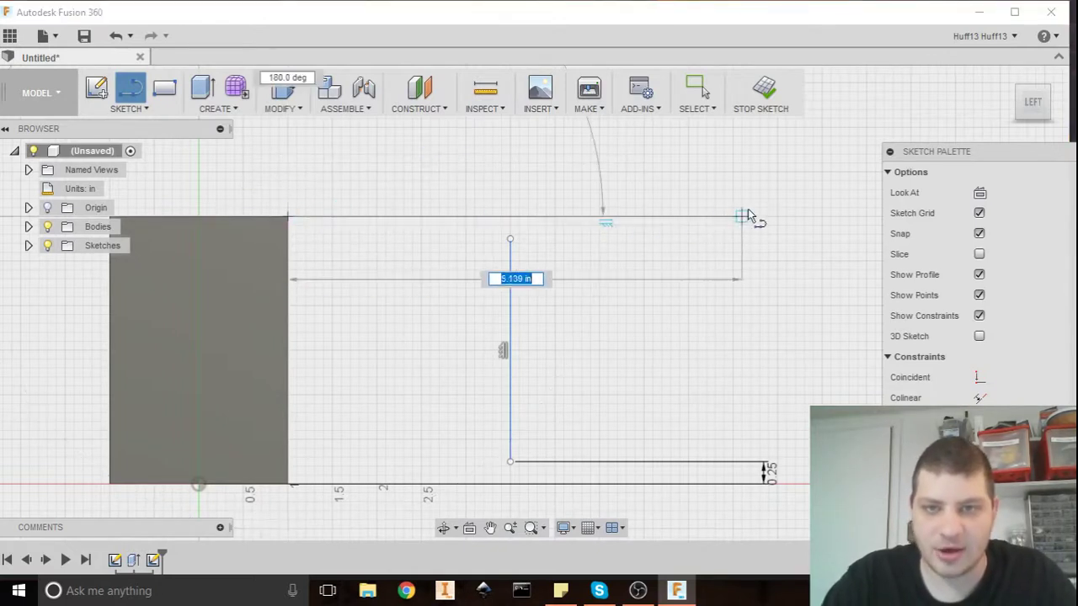
pyautogui.click(776, 216)
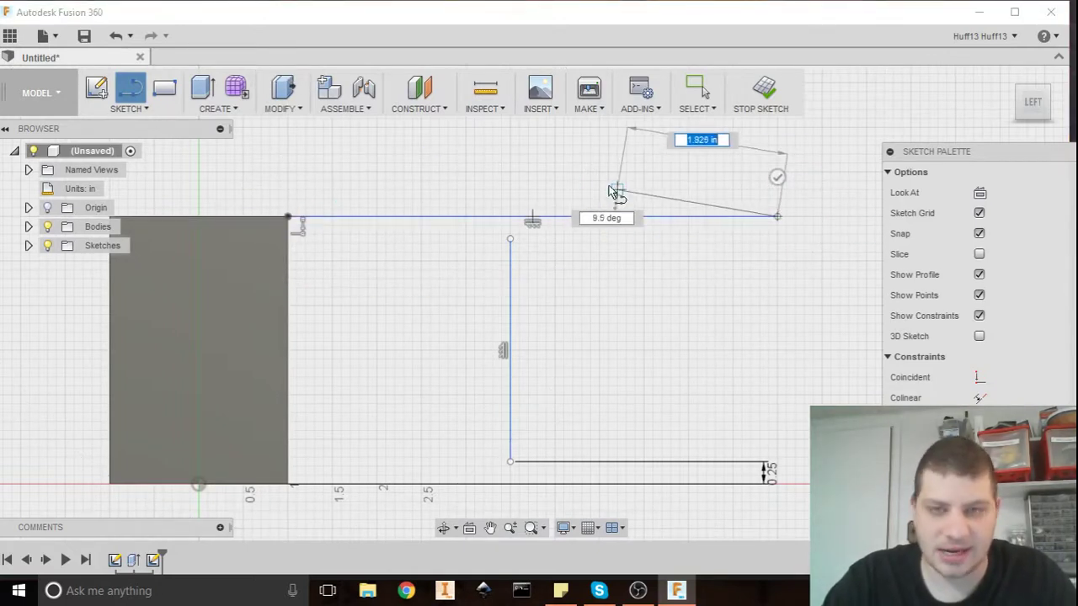
pyautogui.press('Escape')
pyautogui.moveTo(920, 156)
pyautogui.mouseDown()
pyautogui.moveTo(442, 133)
pyautogui.moveTo(378, 142)
pyautogui.moveTo(330, 165)
pyautogui.mouseUp()
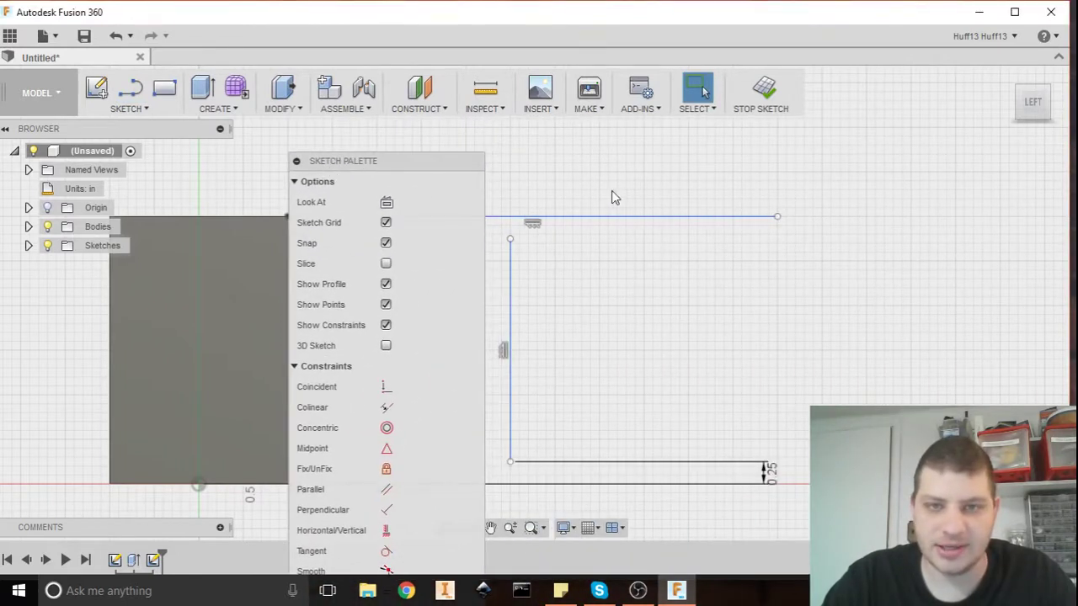
pyautogui.click(633, 217)
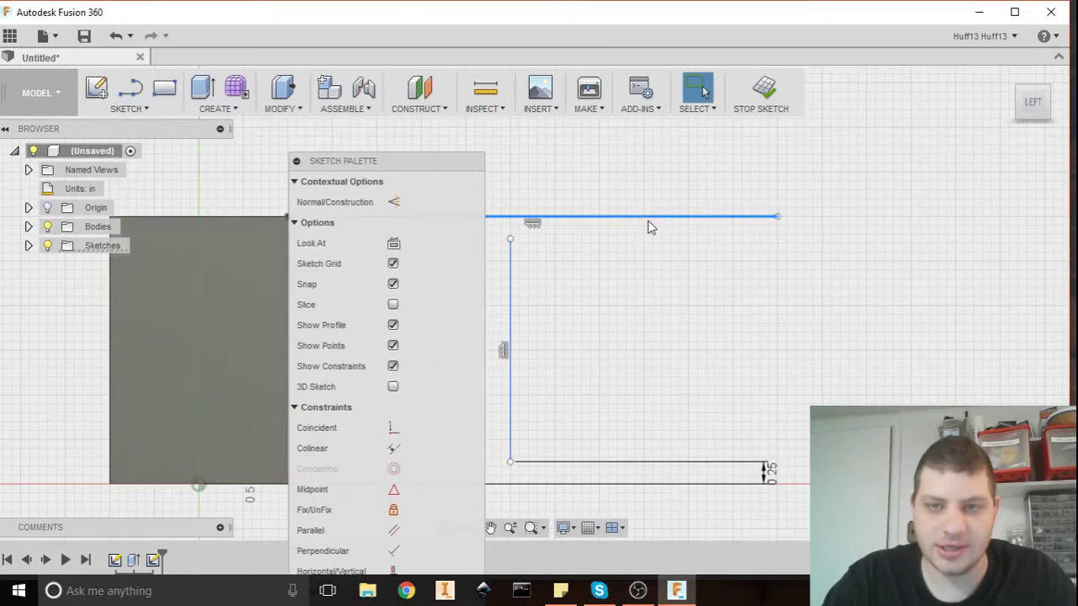
pyautogui.click(394, 203)
pyautogui.moveTo(395, 161)
pyautogui.mouseDown()
pyautogui.moveTo(870, 174)
pyautogui.moveTo(969, 143)
pyautogui.mouseUp()
pyautogui.moveTo(871, 162)
pyautogui.mouseDown()
pyautogui.moveTo(596, 137)
pyautogui.moveTo(364, 141)
pyautogui.mouseUp()
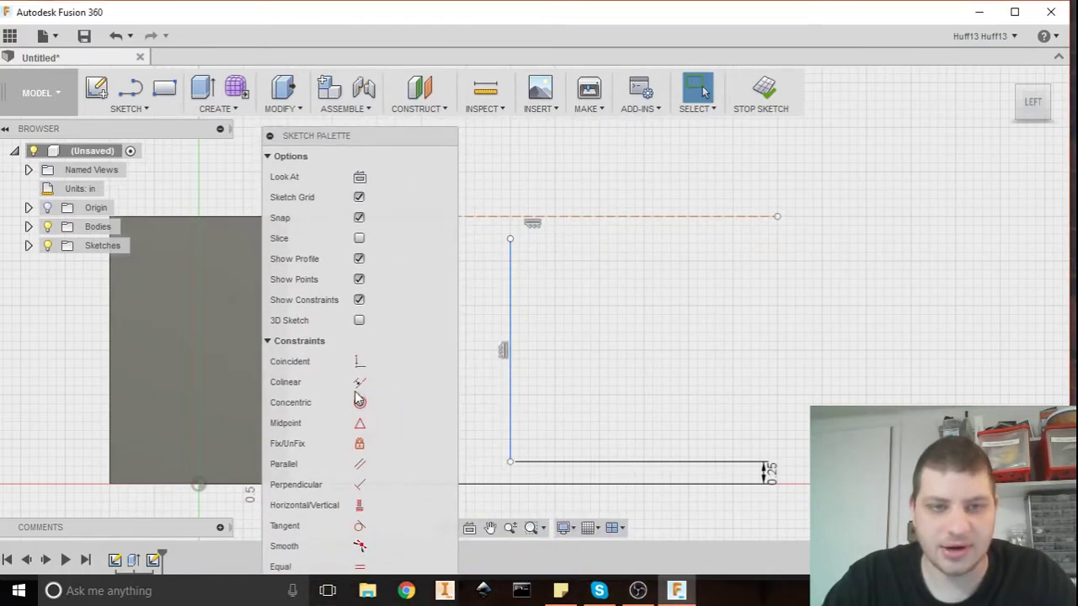
# Make the vertical line's top endpoint coincident with the dashed construction line
pyautogui.click(360, 361)
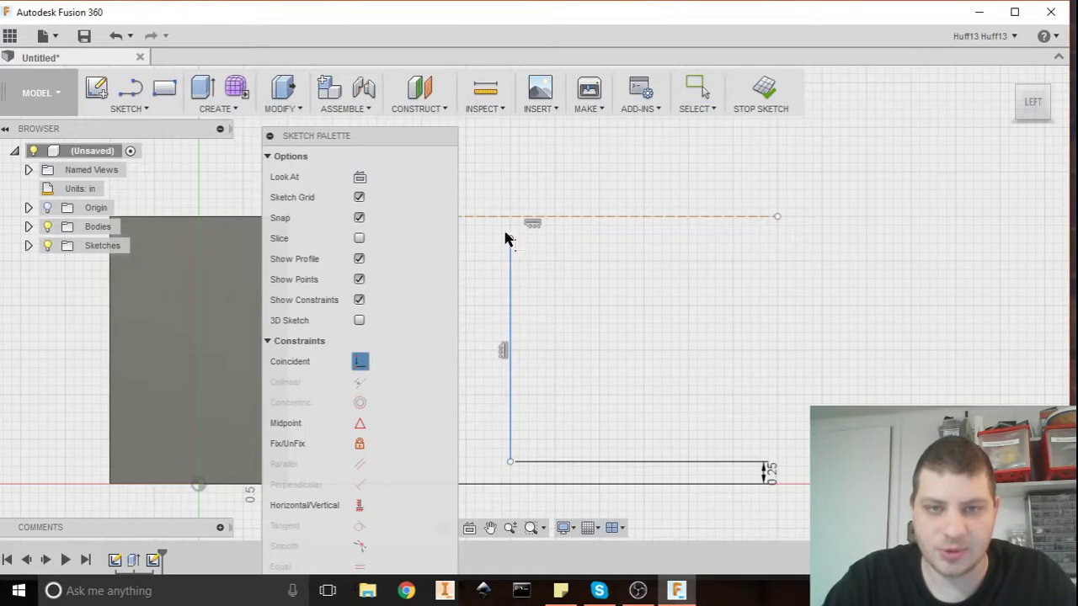
pyautogui.click(503, 217)
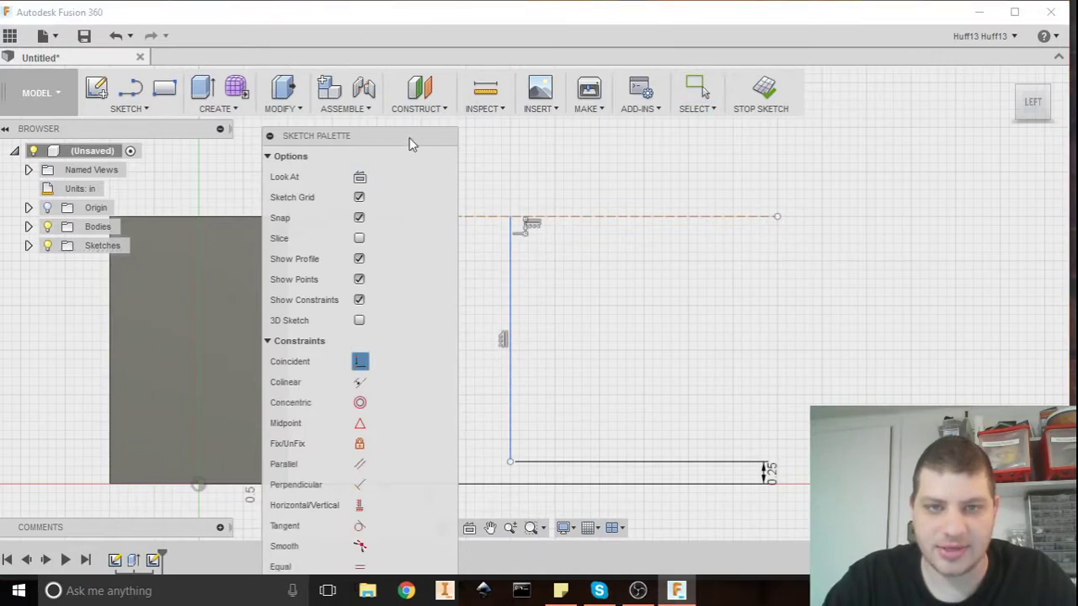
pyautogui.moveTo(409, 144)
pyautogui.mouseDown()
pyautogui.moveTo(820, 161)
pyautogui.moveTo(1000, 142)
pyautogui.mouseUp()
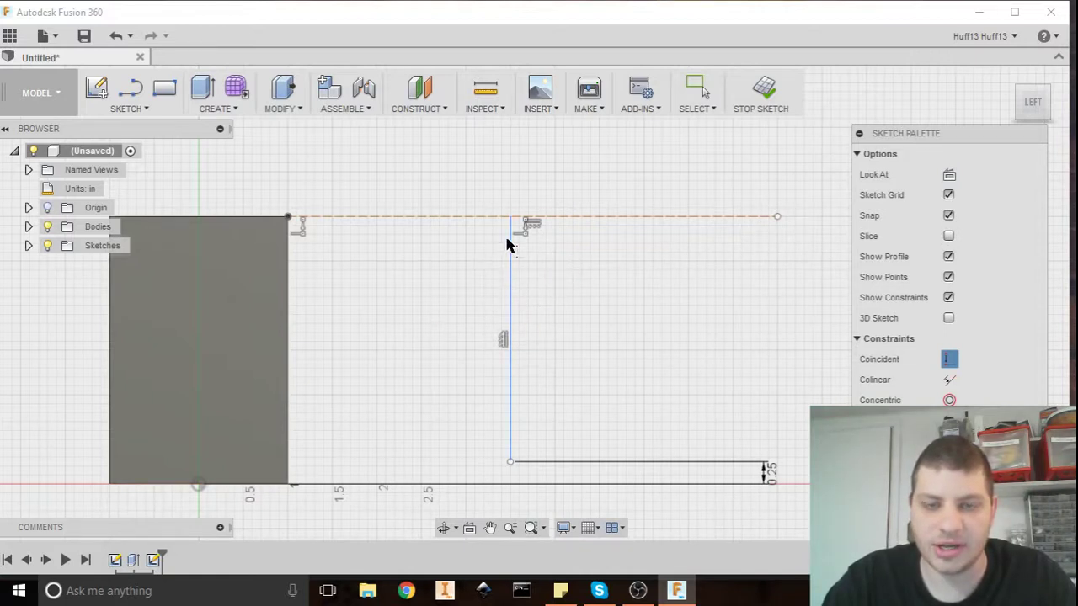
pyautogui.press('Escape')
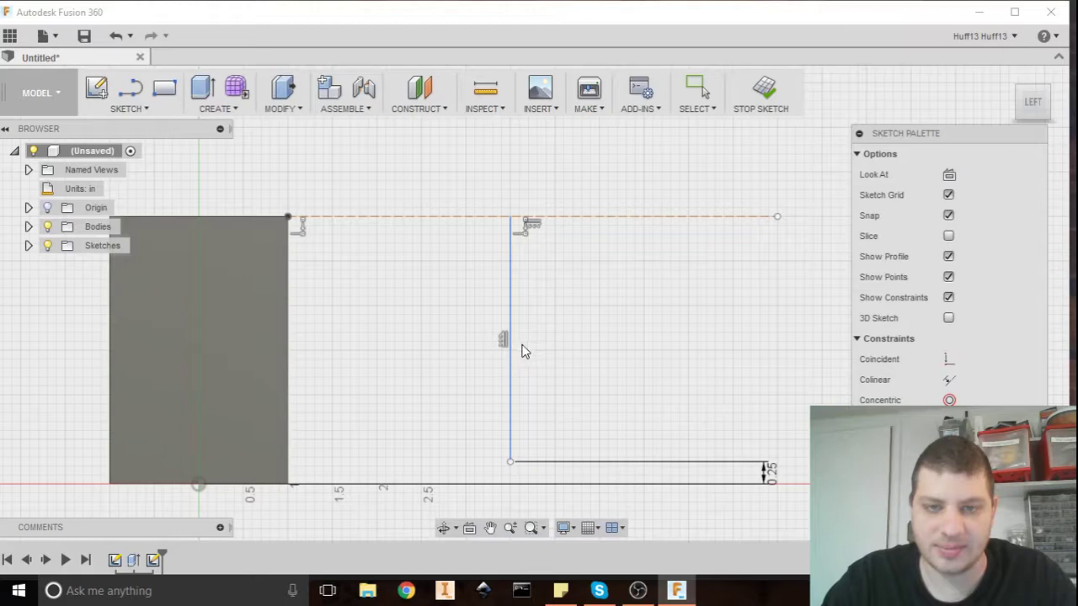
pyautogui.moveTo(522, 348)
pyautogui.mouseDown(button='middle')
pyautogui.moveTo(505, 264)
pyautogui.moveTo(487, 289)
pyautogui.mouseUp(button='middle')
pyautogui.scroll(2, 486, 298)
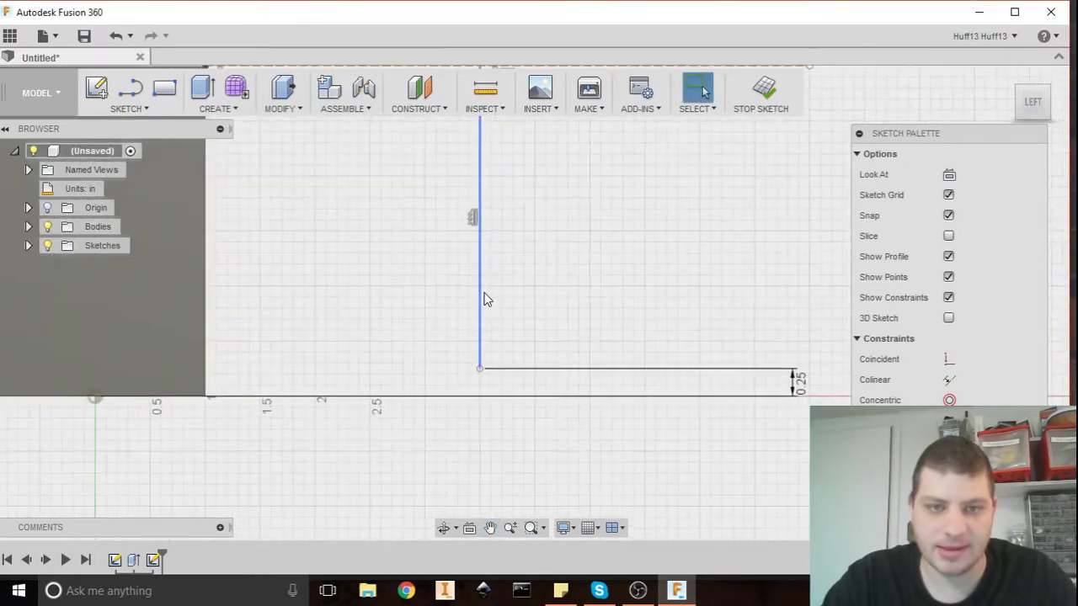
# Draw a 1.5 in diameter 2-point circle starting at the vertical line's bottom end
pyautogui.click(126, 110)
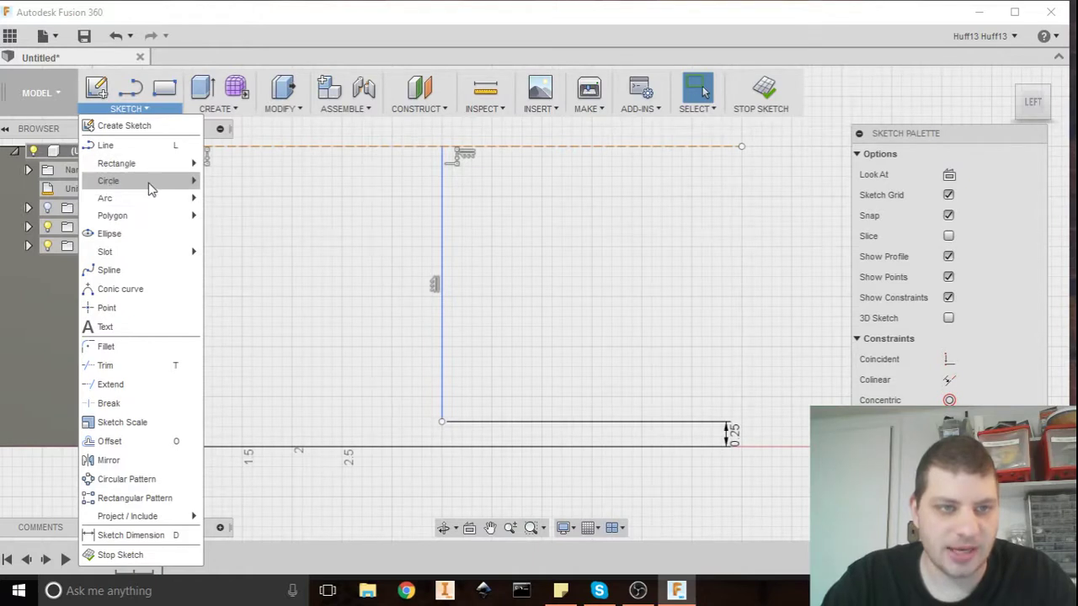
pyautogui.moveTo(173, 182)
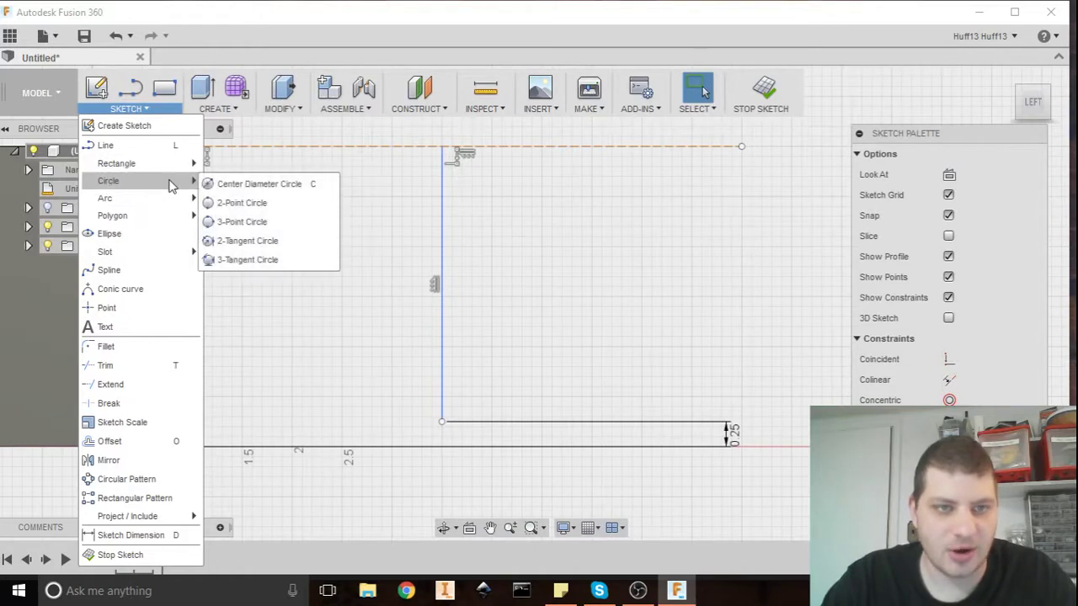
pyautogui.click(257, 205)
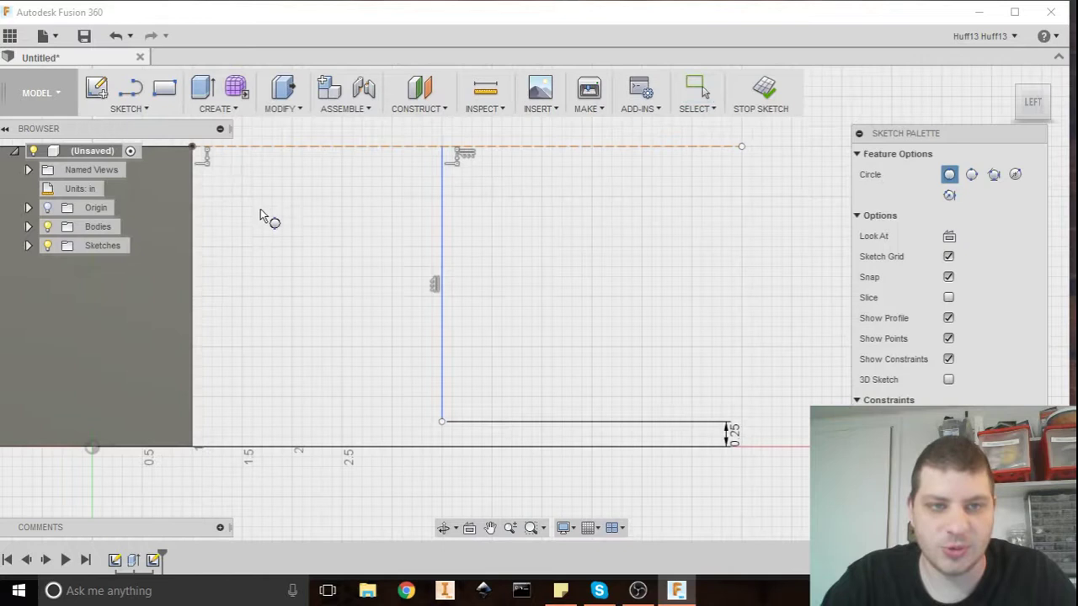
pyautogui.click(441, 419)
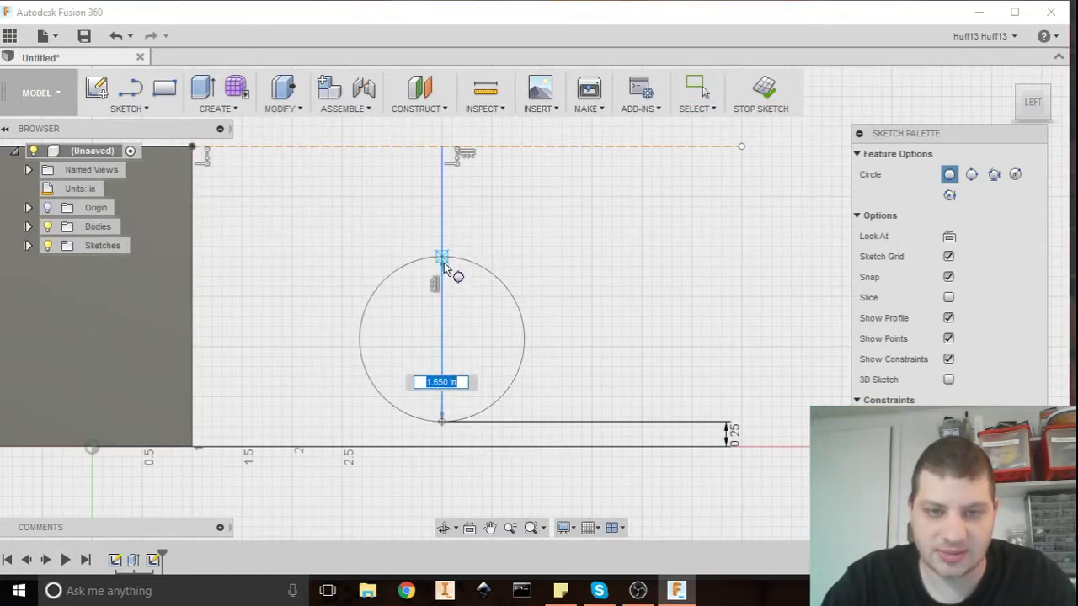
pyautogui.write('1.5')
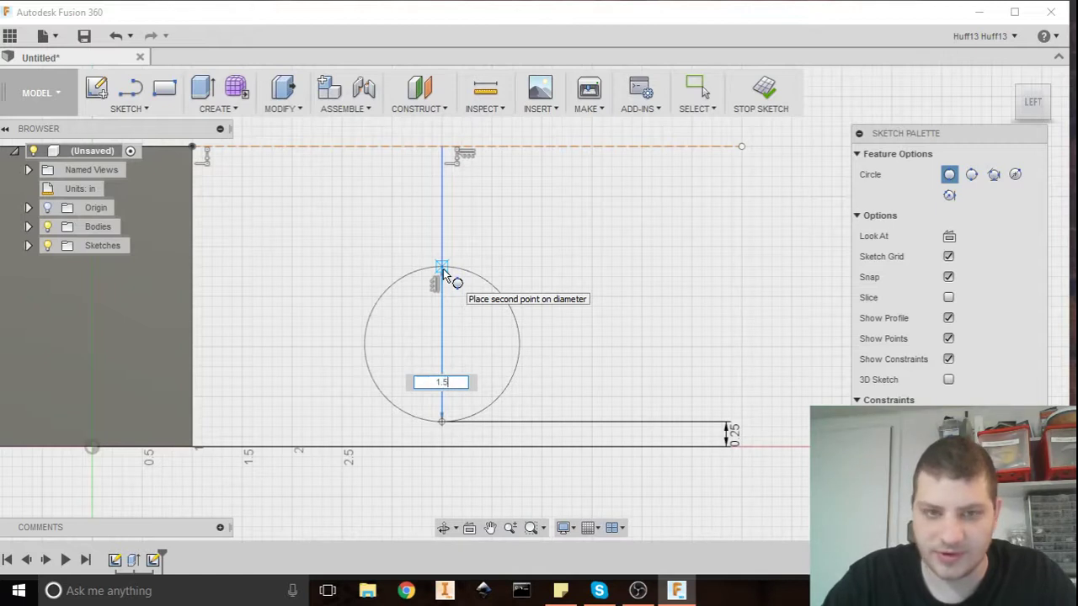
pyautogui.press('Return')
pyautogui.press('Escape')
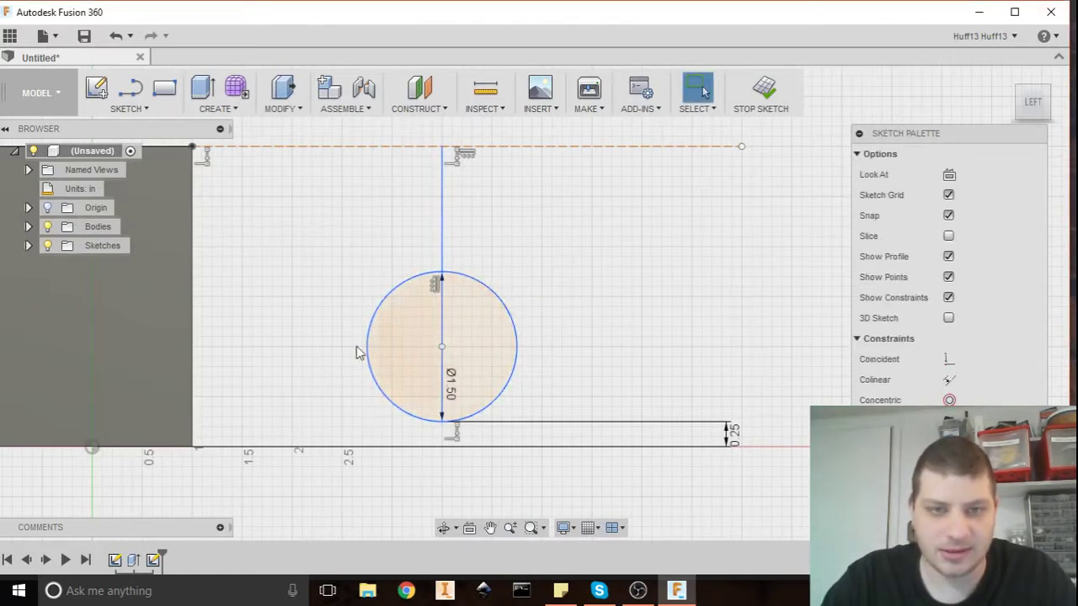
pyautogui.moveTo(385, 261); pyautogui.dragTo(349, 247, button='middle')
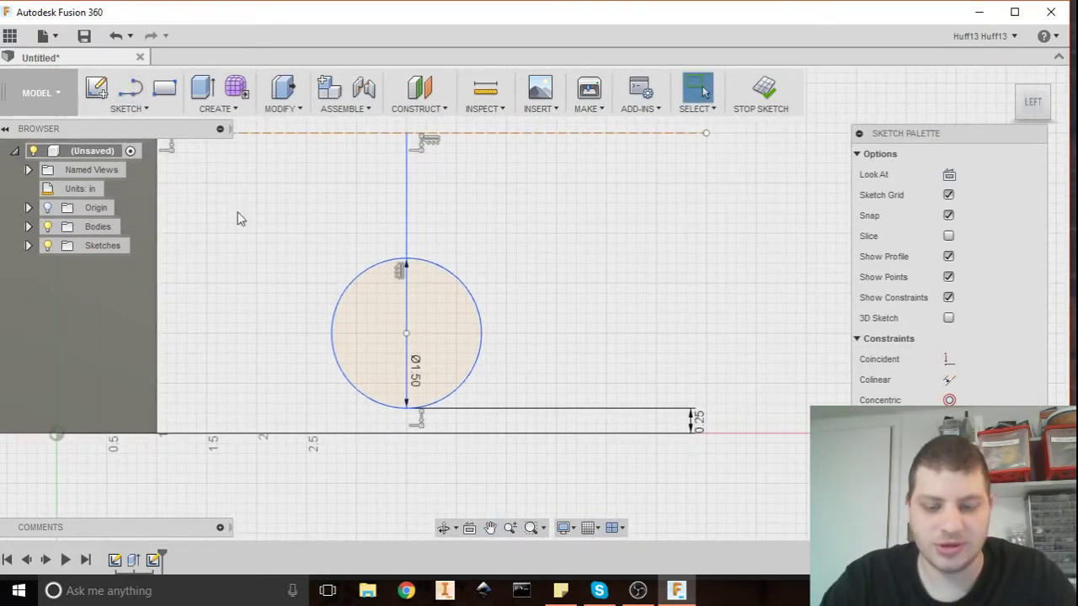
# Draw a line from near the circle's top up to the dashed top line
pyautogui.press('l')
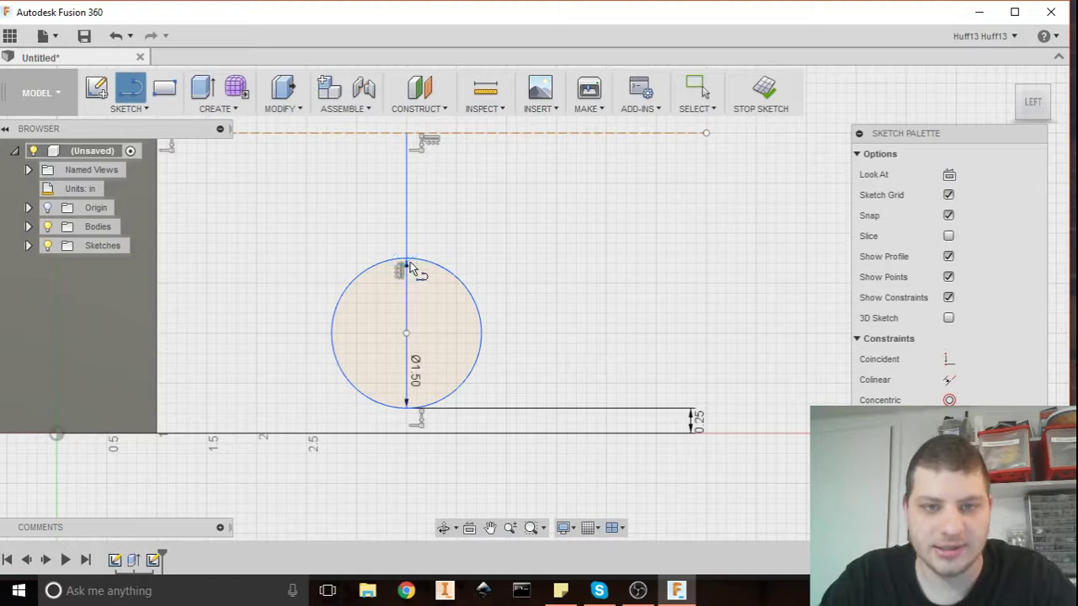
pyautogui.scroll(6, 408, 262)
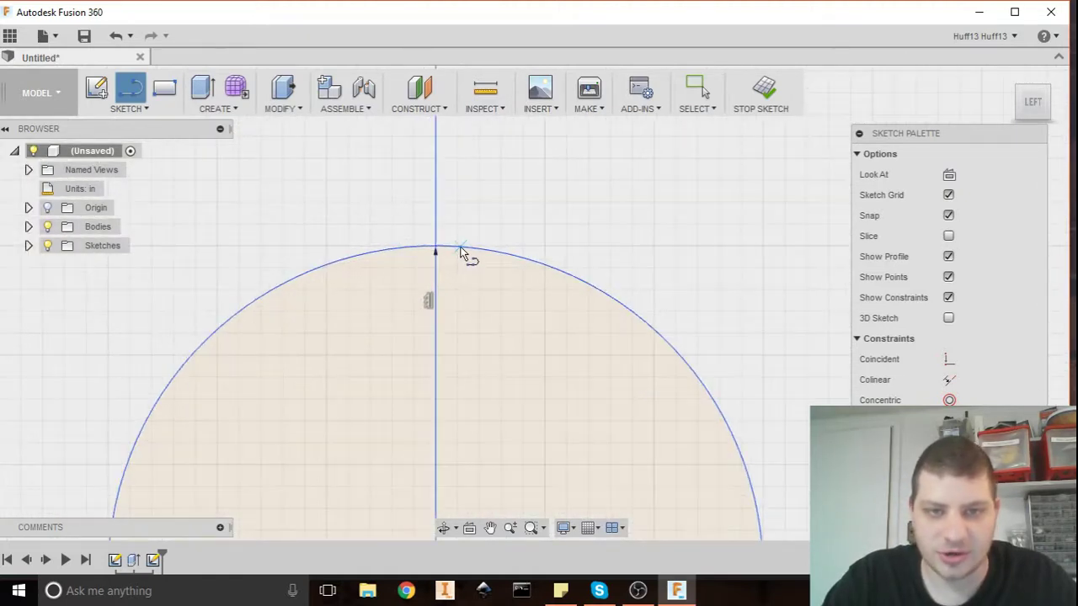
pyautogui.click(456, 249)
pyautogui.scroll(-4, 450, 296)
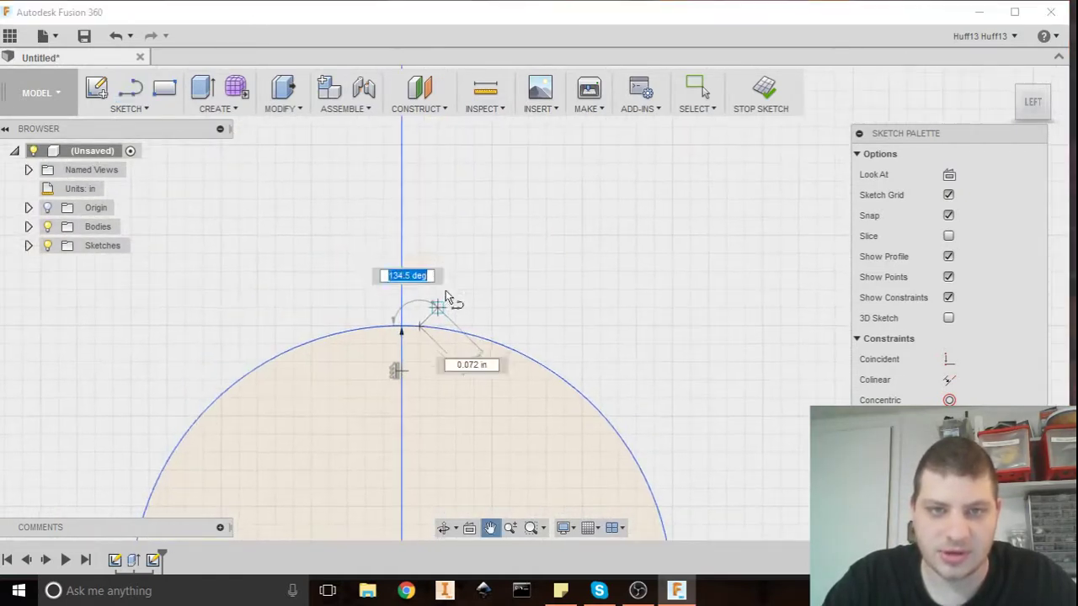
pyautogui.scroll(-3, 407, 368)
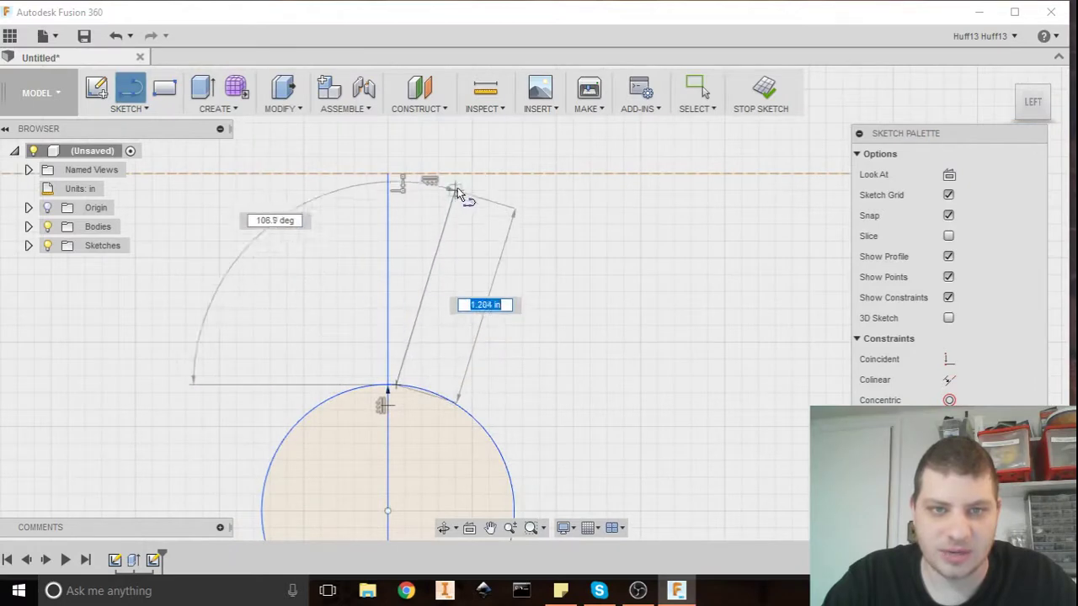
pyautogui.doubleClick(457, 174)
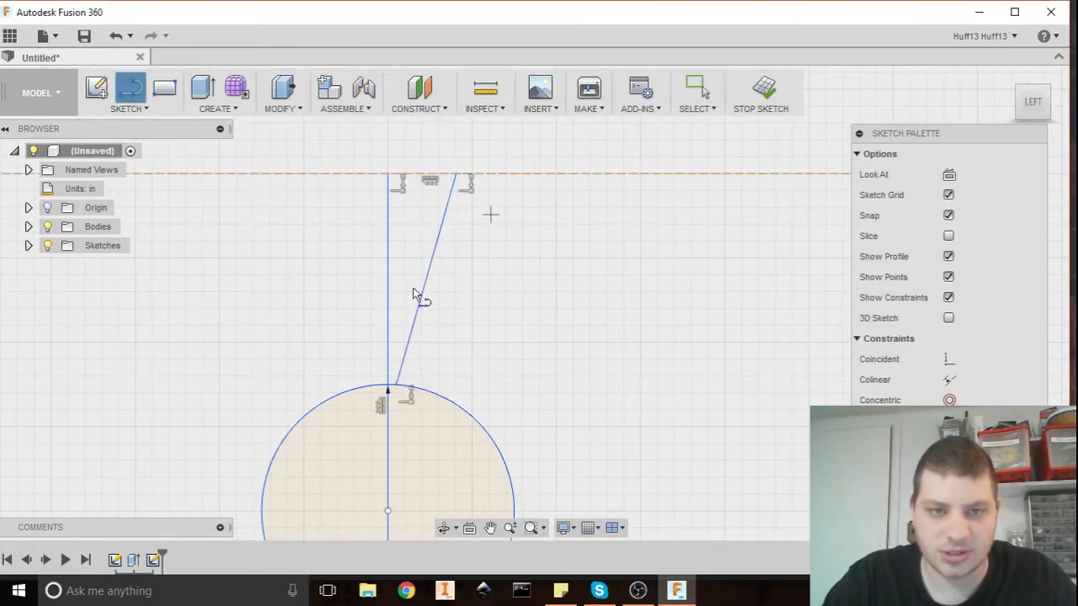
pyautogui.press('Escape')
pyautogui.scroll(8, 397, 367)
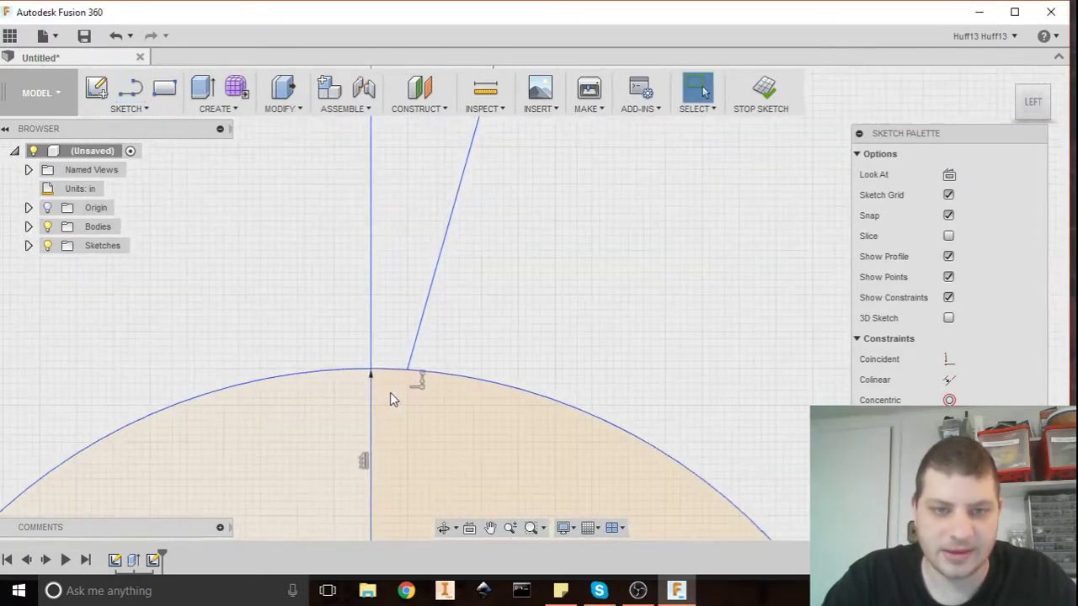
pyautogui.scroll(-2, 426, 337)
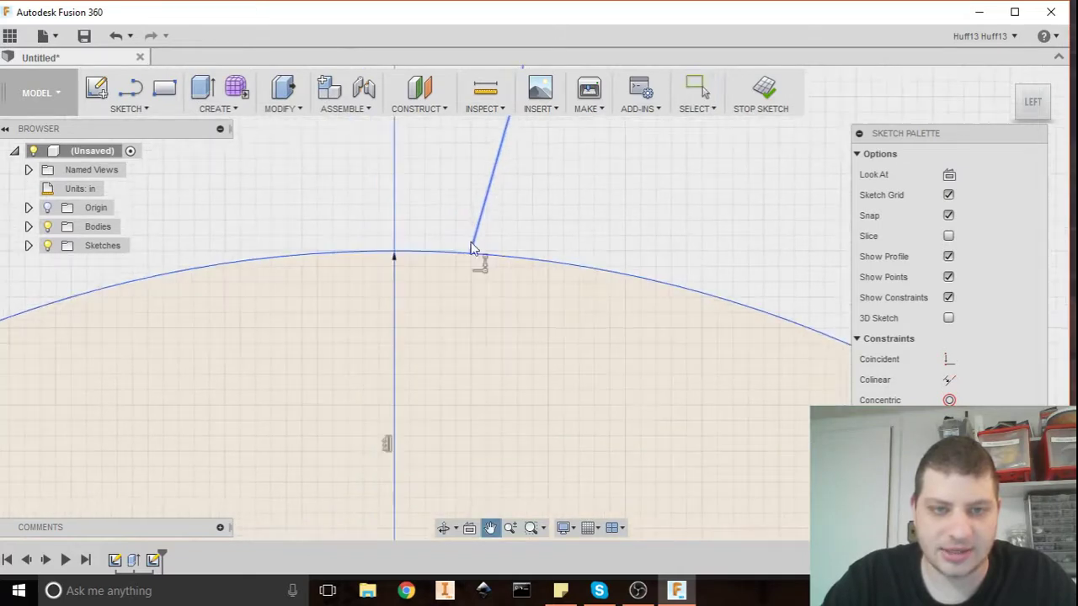
# Dimension the slanted line's lower end 0.10 in horizontally from the vertical line
pyautogui.click(408, 263)
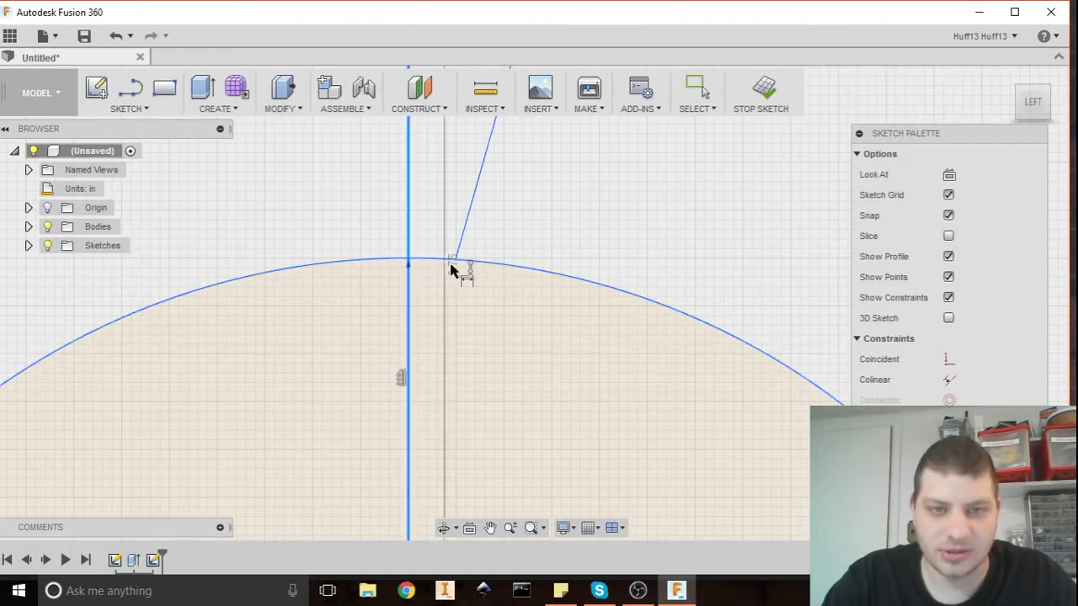
pyautogui.click(455, 259)
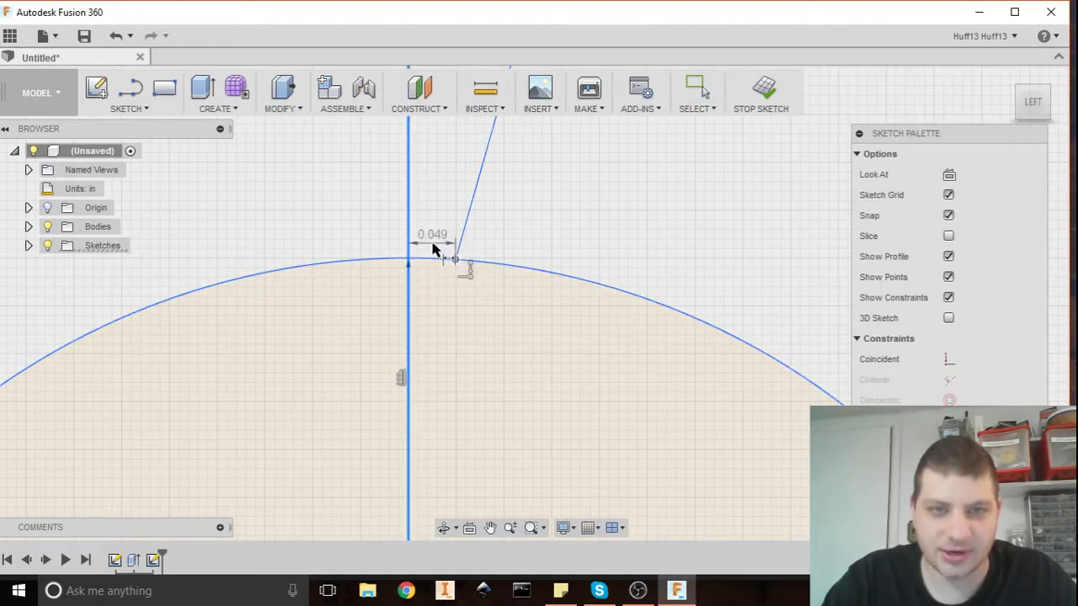
pyautogui.click(438, 245)
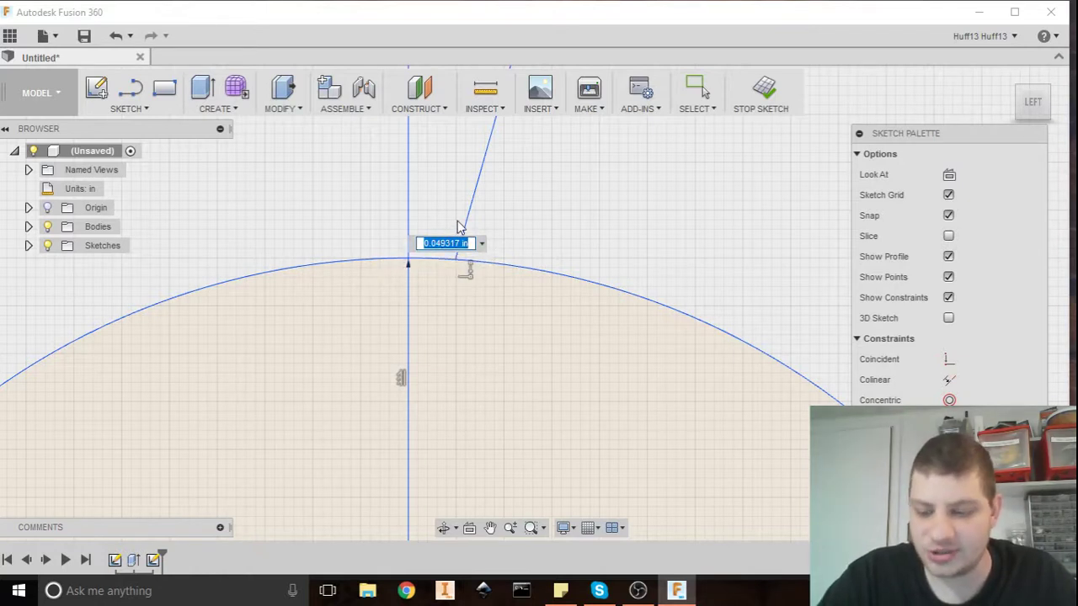
pyautogui.press('BackSpace')
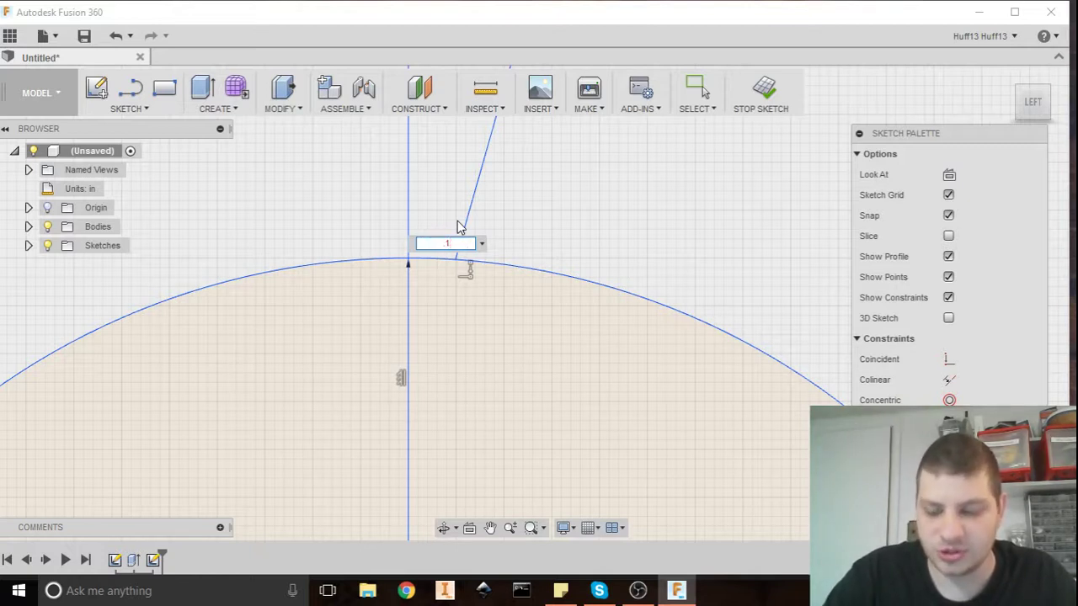
pyautogui.press('Return')
pyautogui.scroll(-3, 392, 334)
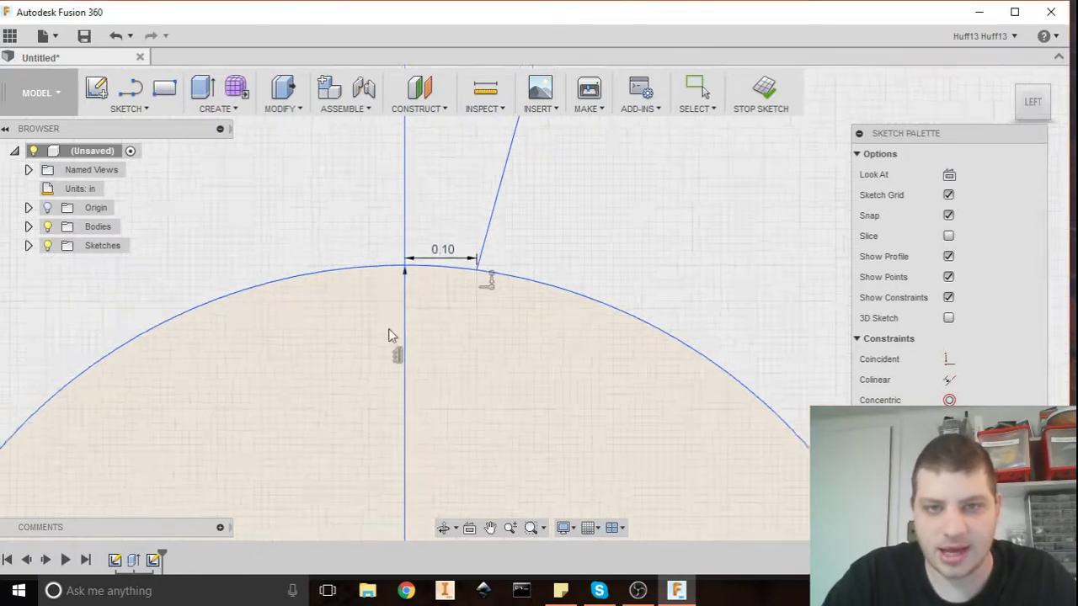
pyautogui.scroll(-2, 468, 238)
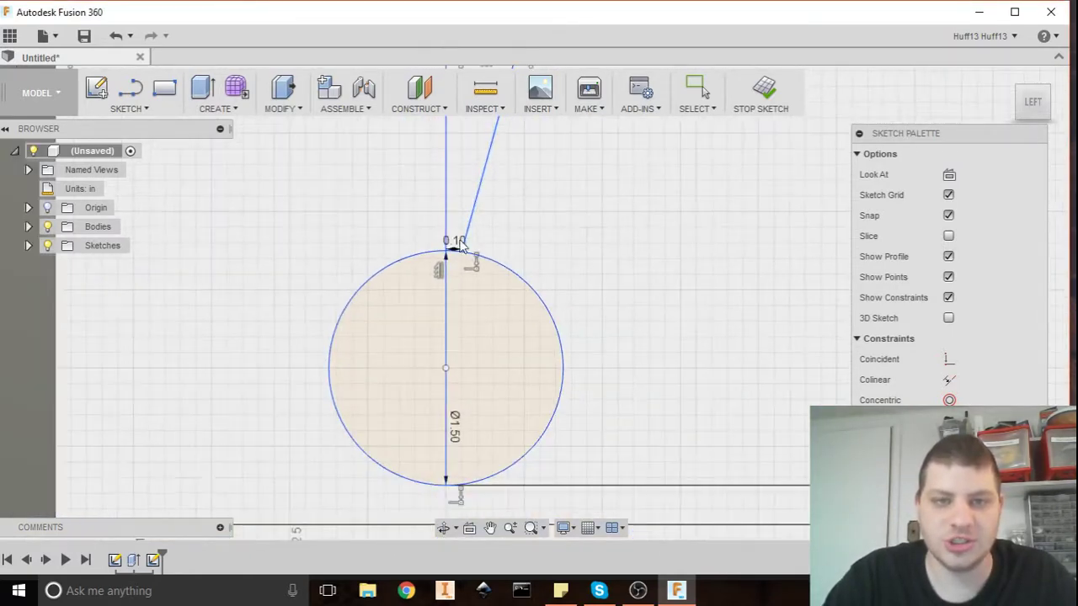
pyautogui.moveTo(476, 212); pyautogui.dragTo(462, 276, button='middle')
pyautogui.scroll(2, 449, 308)
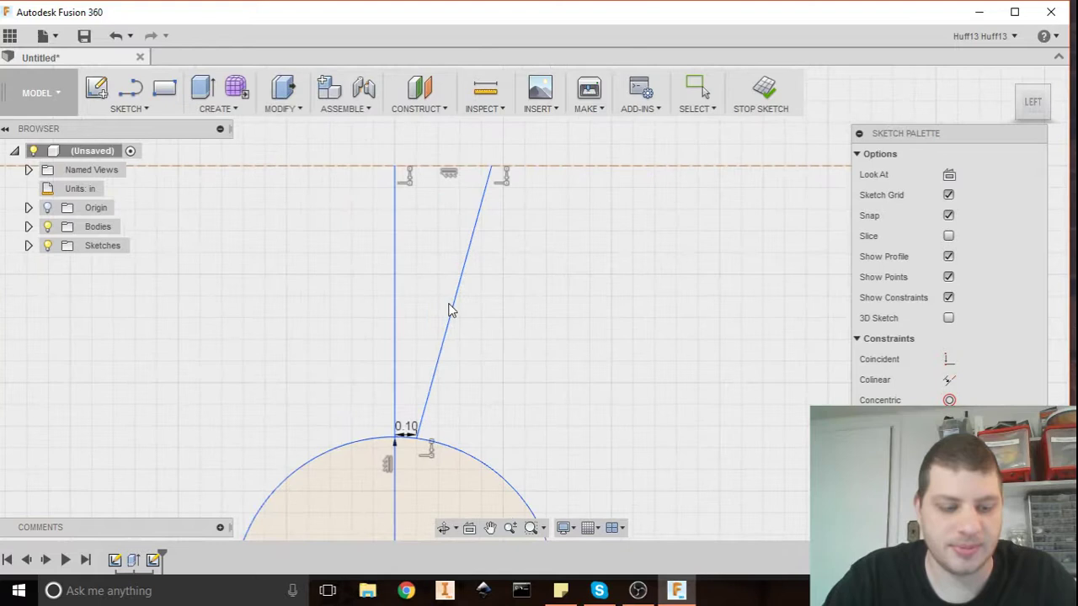
pyautogui.scroll(-1, 449, 308)
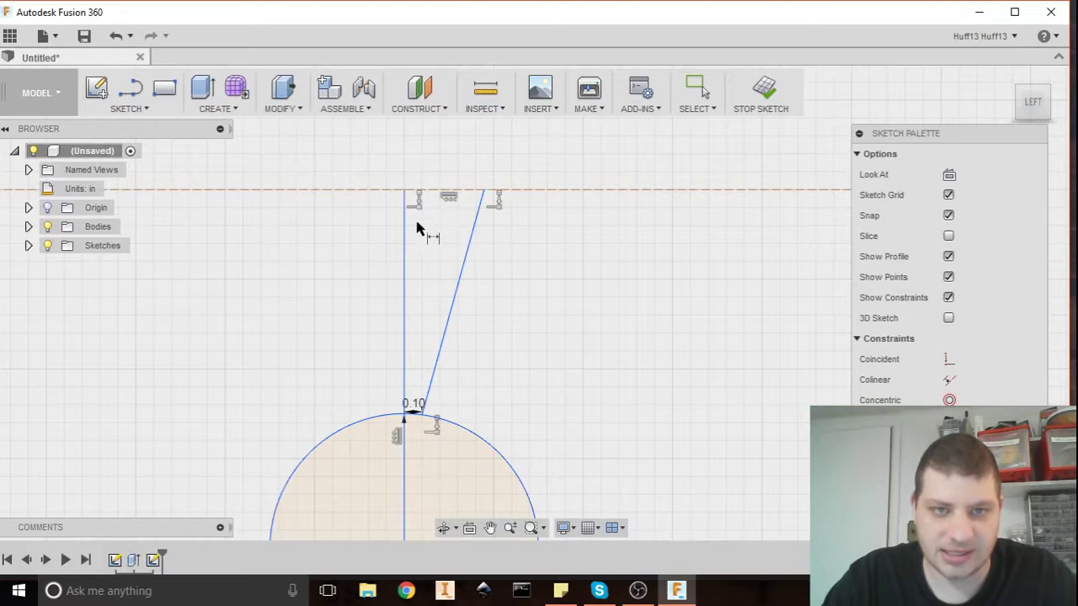
# Dimension the spacing between the two lines' top endpoints at 0.5 in
pyautogui.click(404, 192)
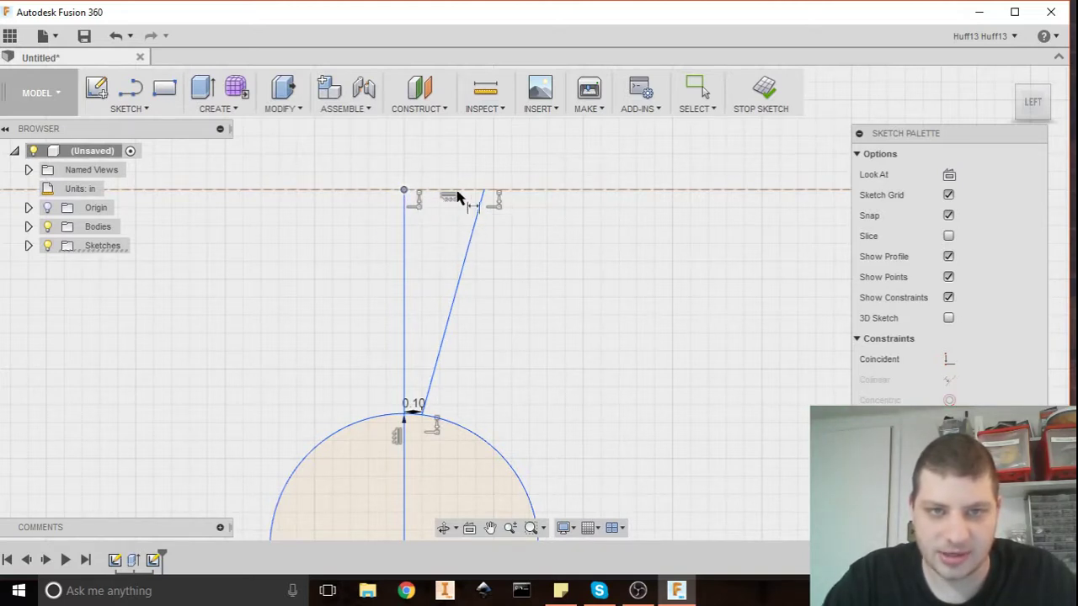
pyautogui.click(484, 192)
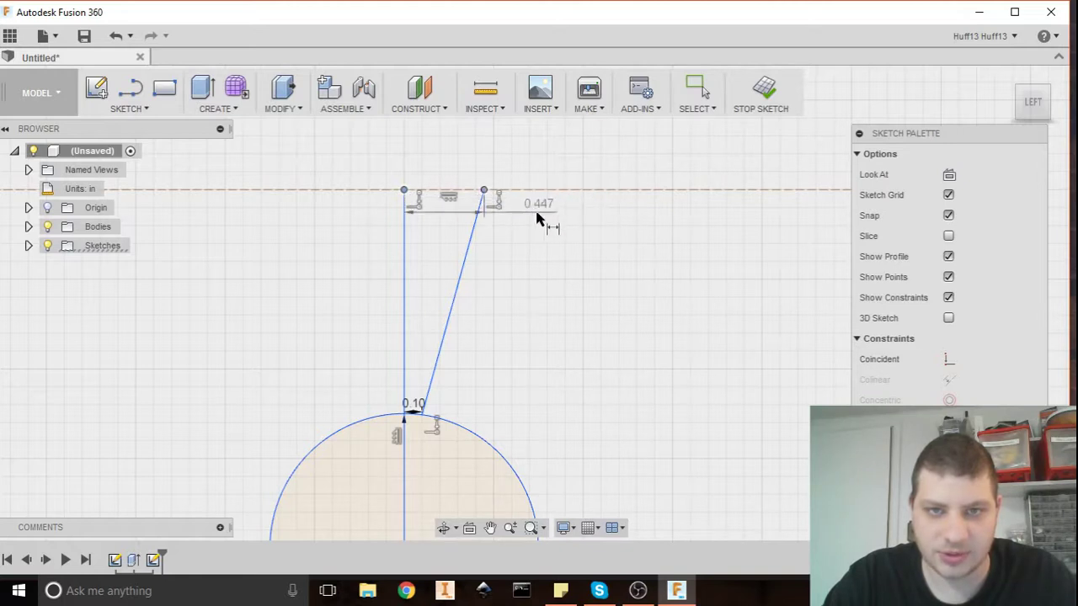
pyautogui.click(531, 169)
pyautogui.write('0.5')
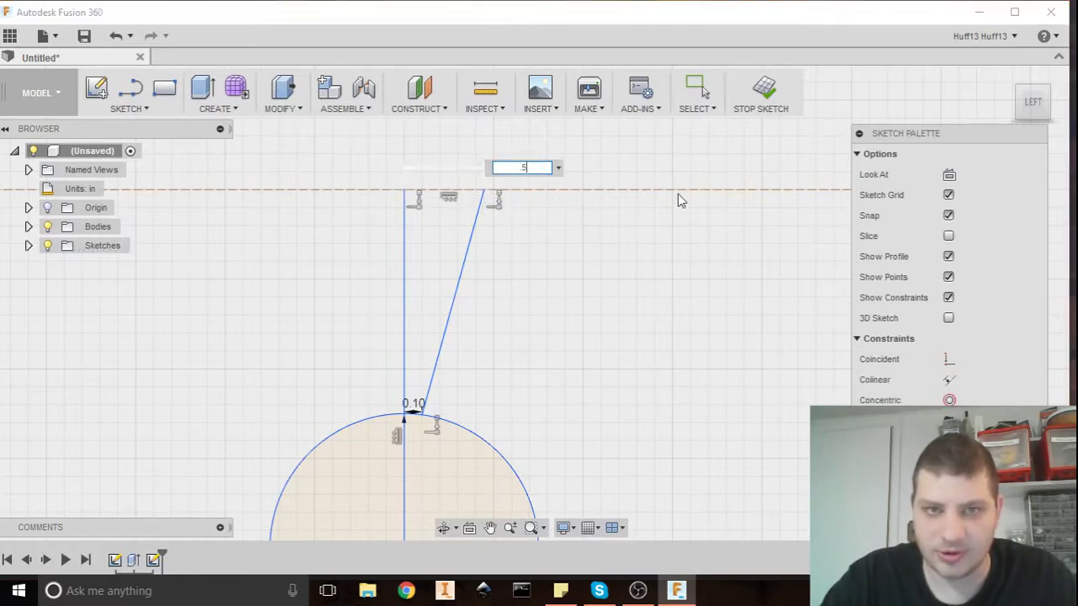
pyautogui.press('Return')
# Change the top spacing dimension from 0.5 in to 0.75 in
pyautogui.doubleClick(522, 160)
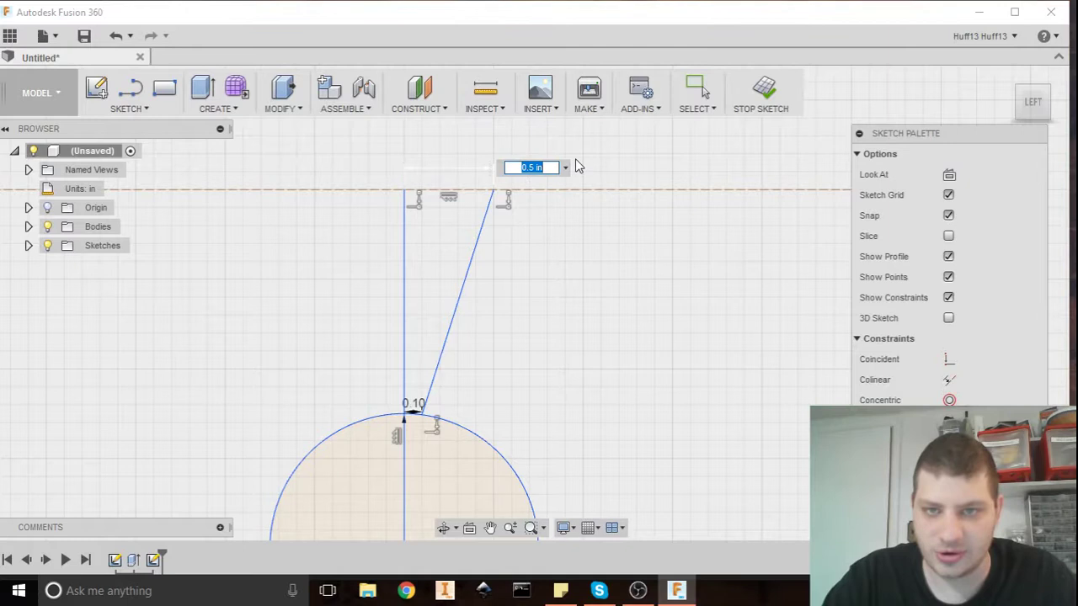
pyautogui.press('BackSpace')
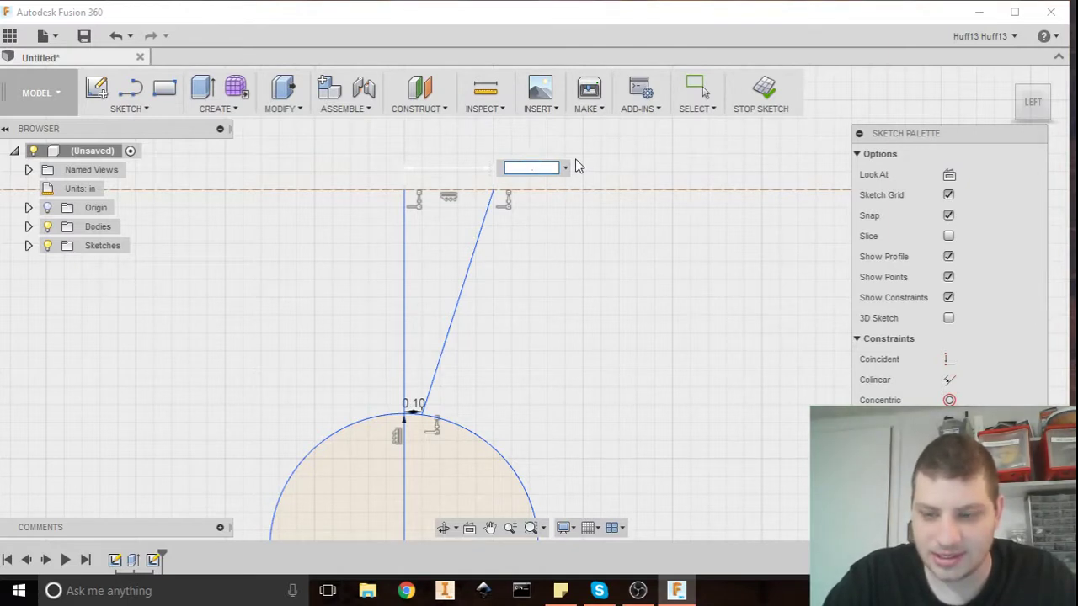
pyautogui.write('.75')
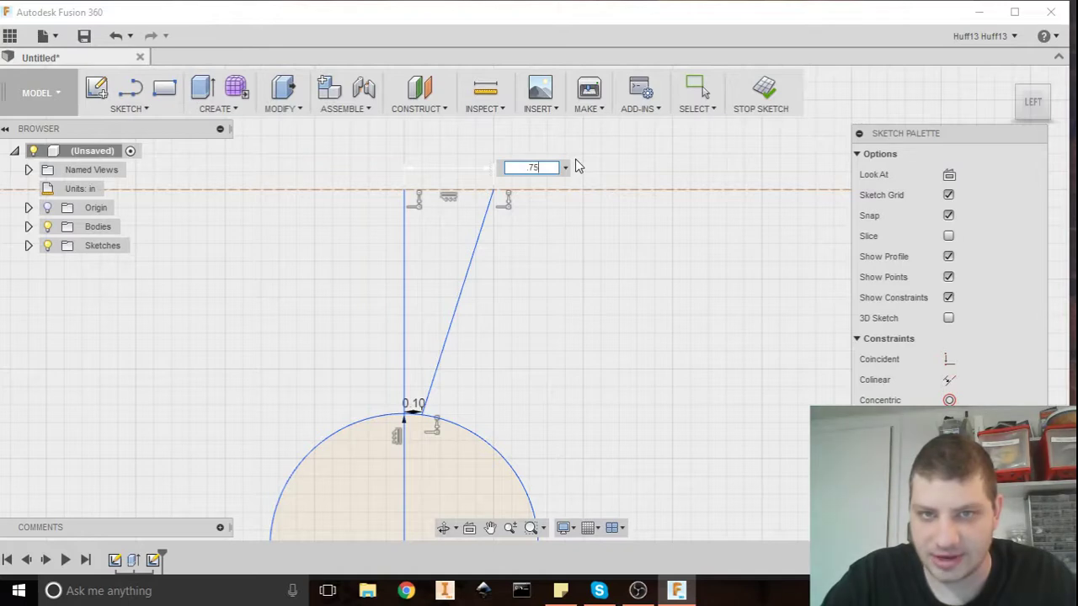
pyautogui.press('Return')
pyautogui.scroll(-3, 601, 241)
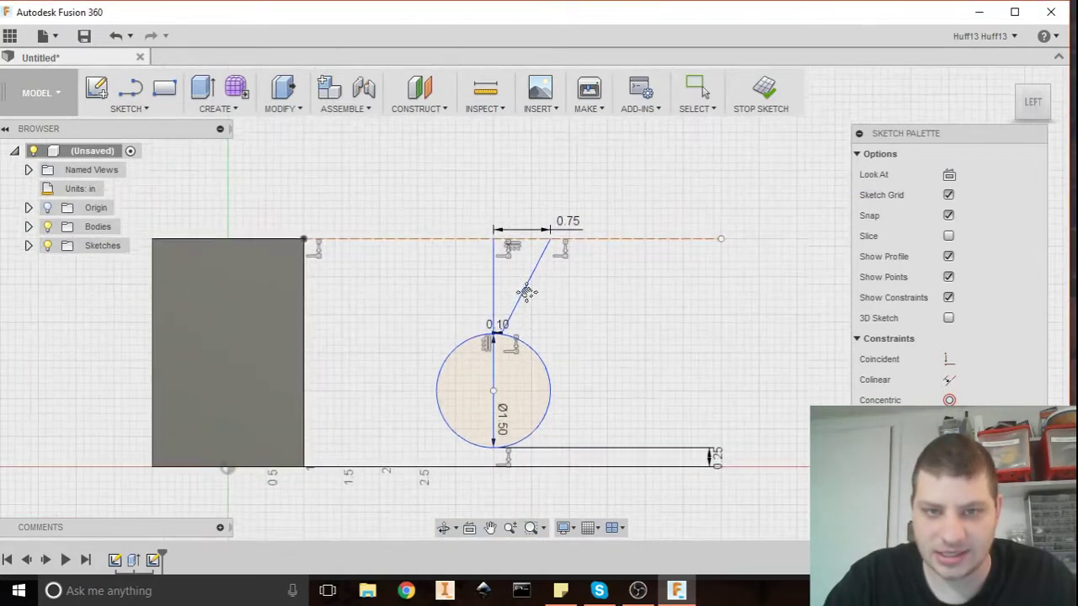
pyautogui.moveTo(525, 293); pyautogui.dragTo(534, 259, button='middle')
pyautogui.scroll(2, 535, 261)
pyautogui.scroll(-3, 509, 345)
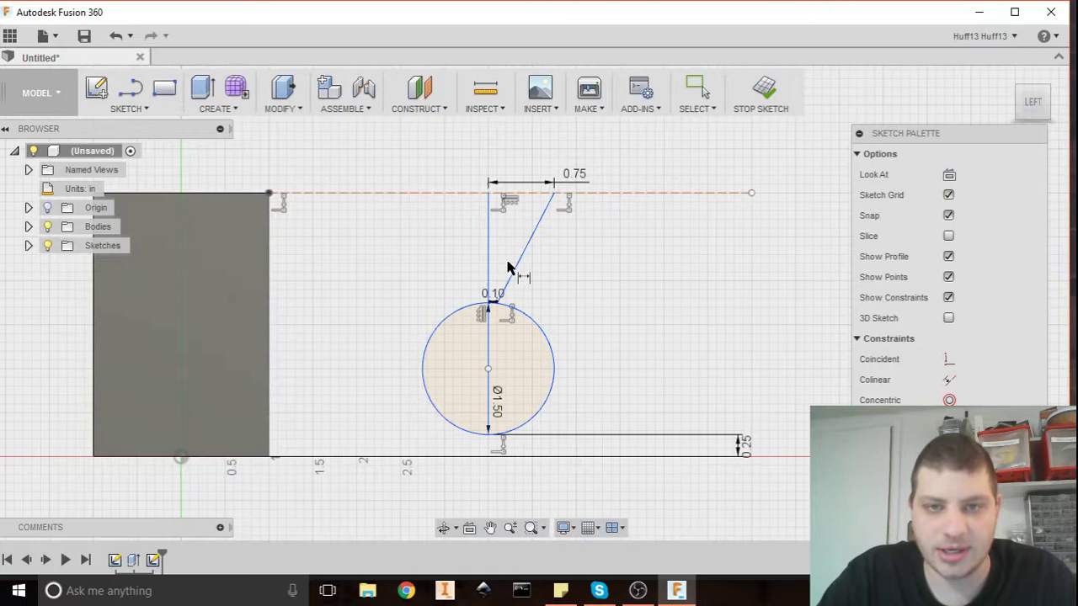
pyautogui.moveTo(528, 270)
pyautogui.mouseDown(button='middle')
pyautogui.moveTo(566, 265)
pyautogui.moveTo(571, 248)
pyautogui.mouseUp(button='middle')
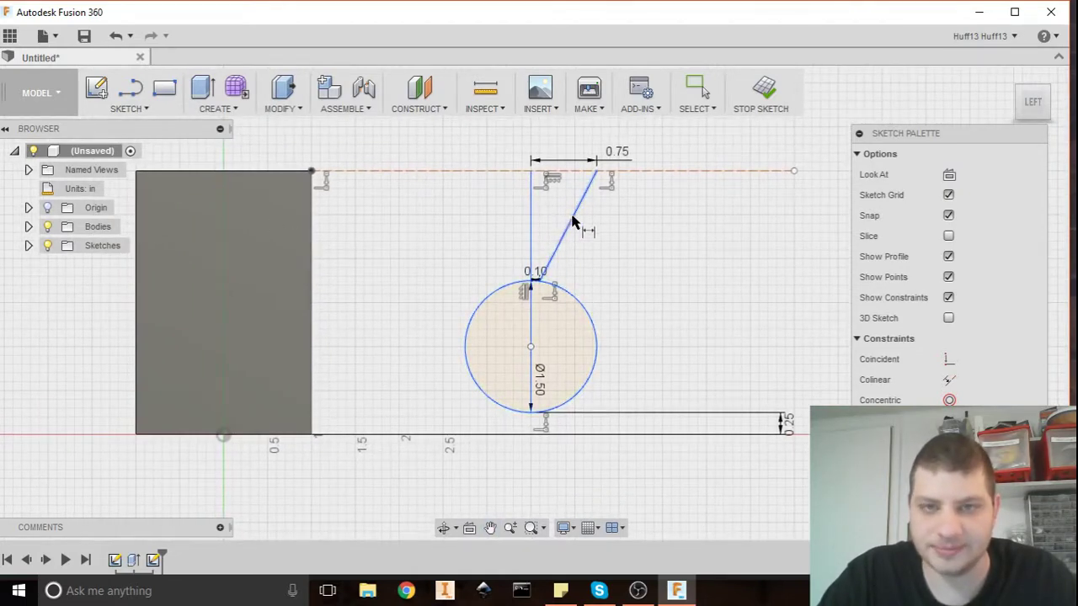
pyautogui.scroll(3, 578, 194)
pyautogui.moveTo(567, 210); pyautogui.dragTo(523, 266, button='middle')
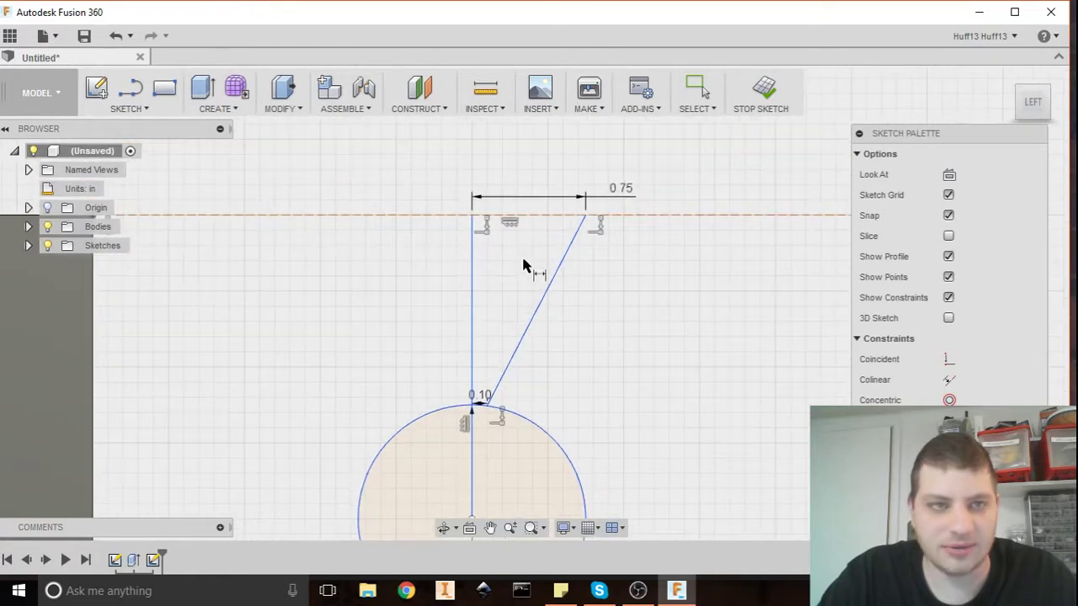
# Close the triangle with a line from the slanted line's top to the vertical line's top
pyautogui.click(131, 88)
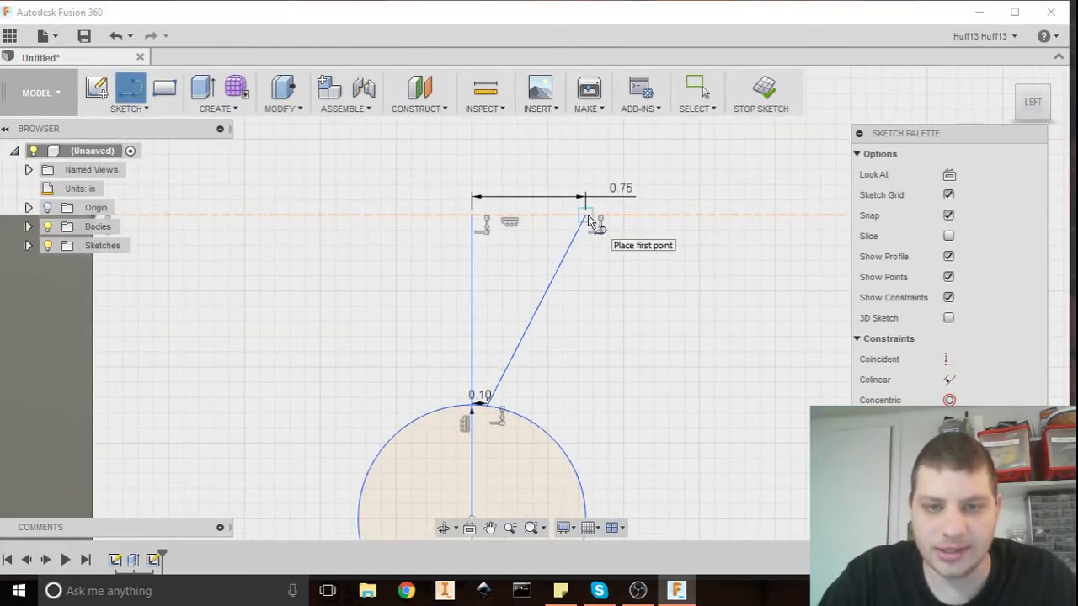
pyautogui.click(587, 215)
pyautogui.click(473, 216)
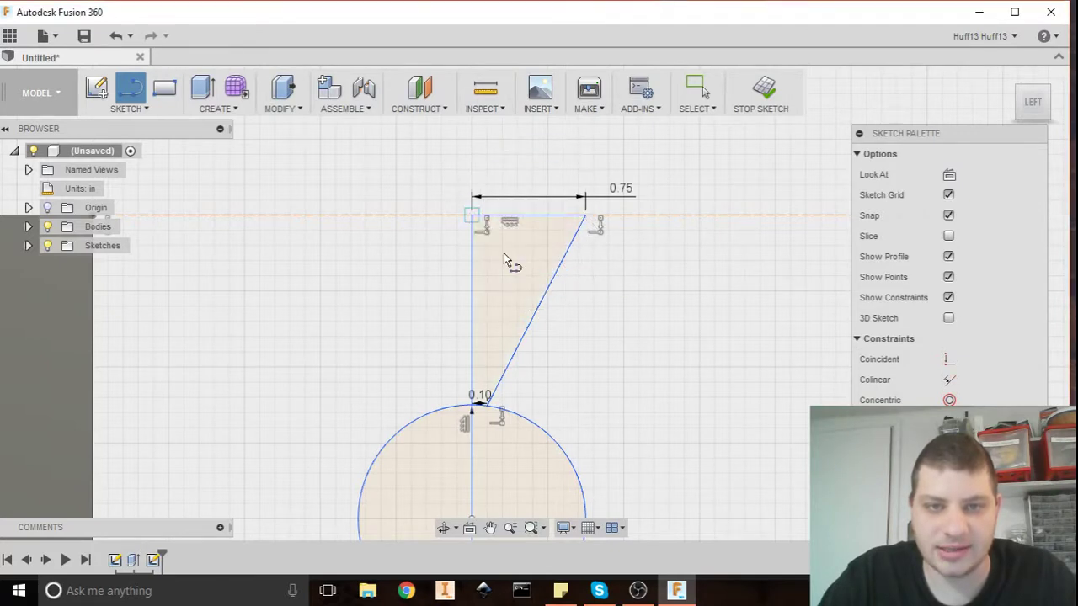
pyautogui.scroll(-1, 512, 253)
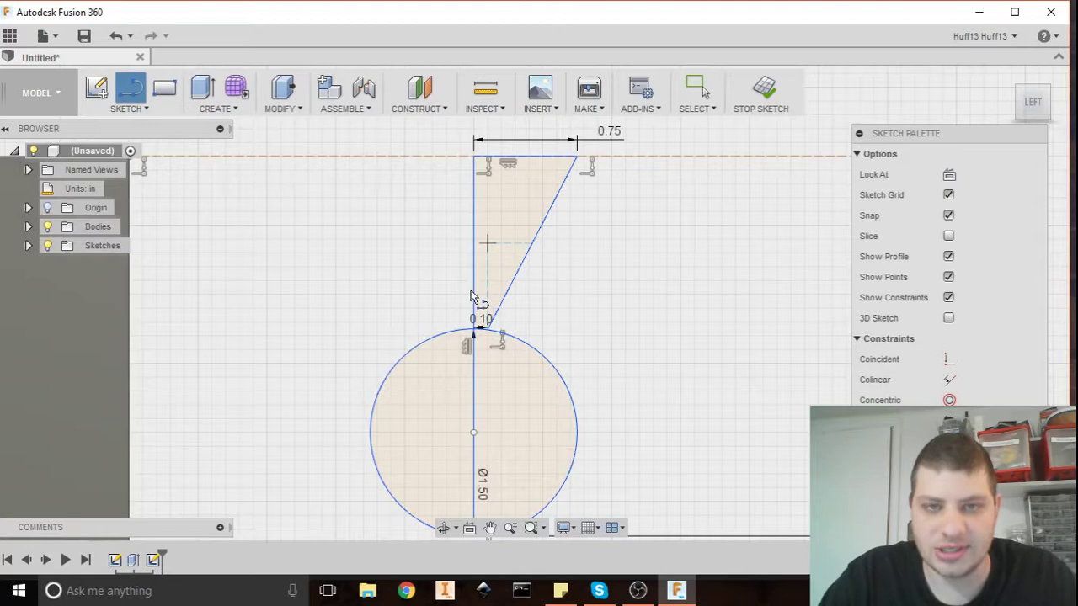
pyautogui.moveTo(537, 376)
pyautogui.mouseDown(button='middle')
pyautogui.moveTo(551, 274)
pyautogui.moveTo(532, 431)
pyautogui.moveTo(510, 256)
pyautogui.moveTo(581, 200)
pyautogui.moveTo(538, 327)
pyautogui.moveTo(513, 277)
pyautogui.moveTo(523, 265)
pyautogui.mouseUp(button='middle')
pyautogui.scroll(1, 514, 386)
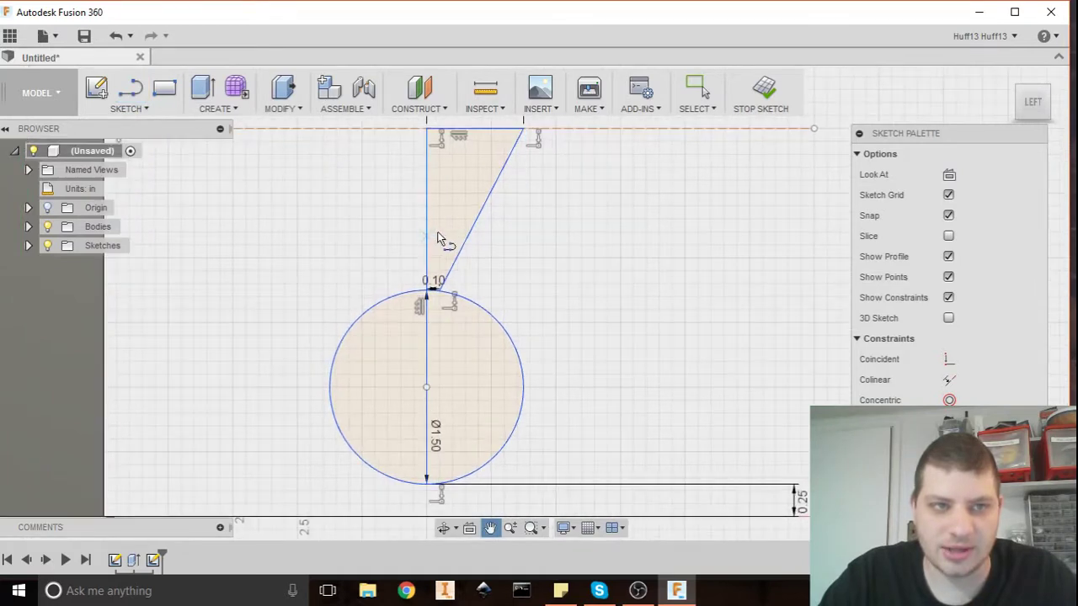
# Trim away the left half of the circle, leaving a right-half arc
pyautogui.click(135, 109)
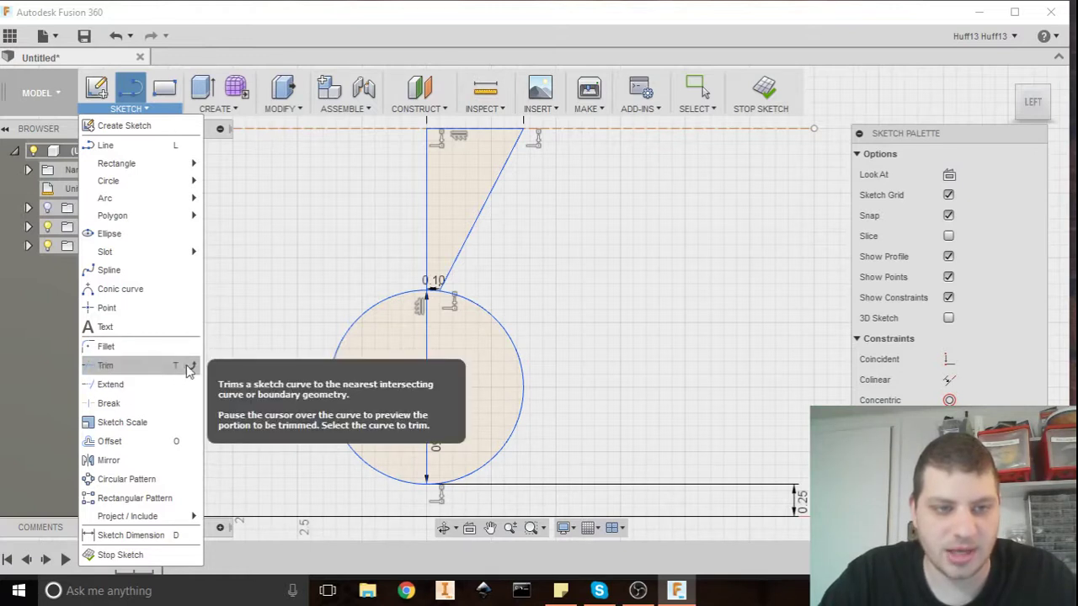
pyautogui.click(145, 370)
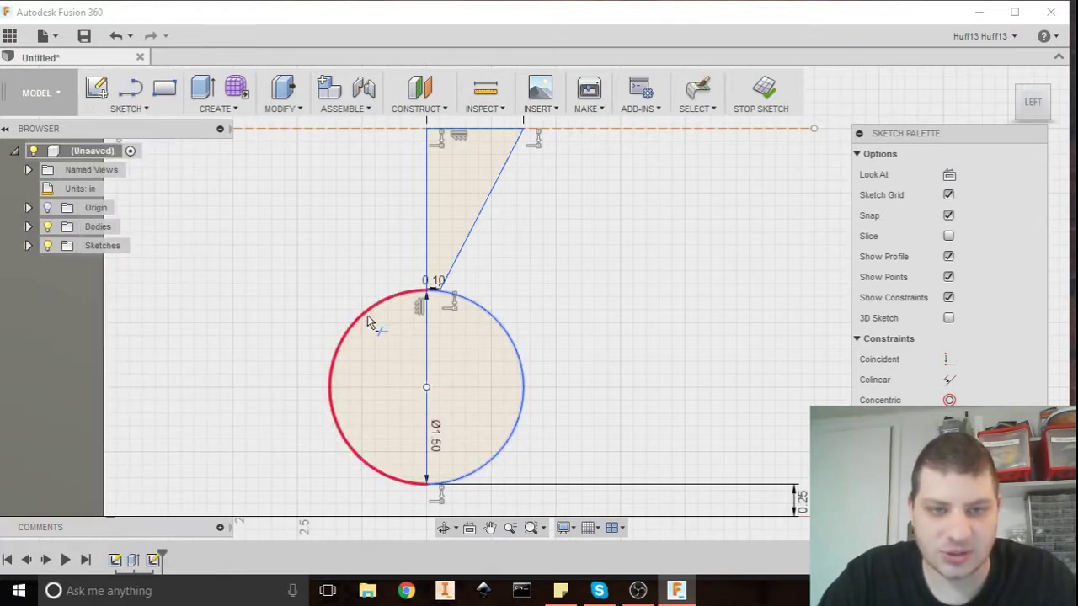
pyautogui.click(371, 321)
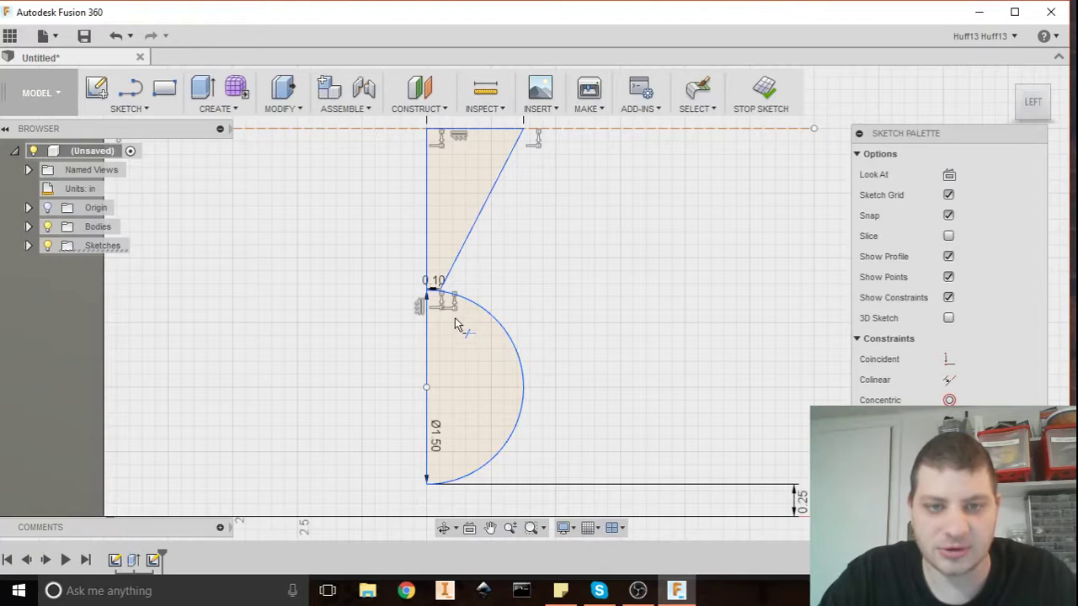
pyautogui.scroll(5, 440, 291)
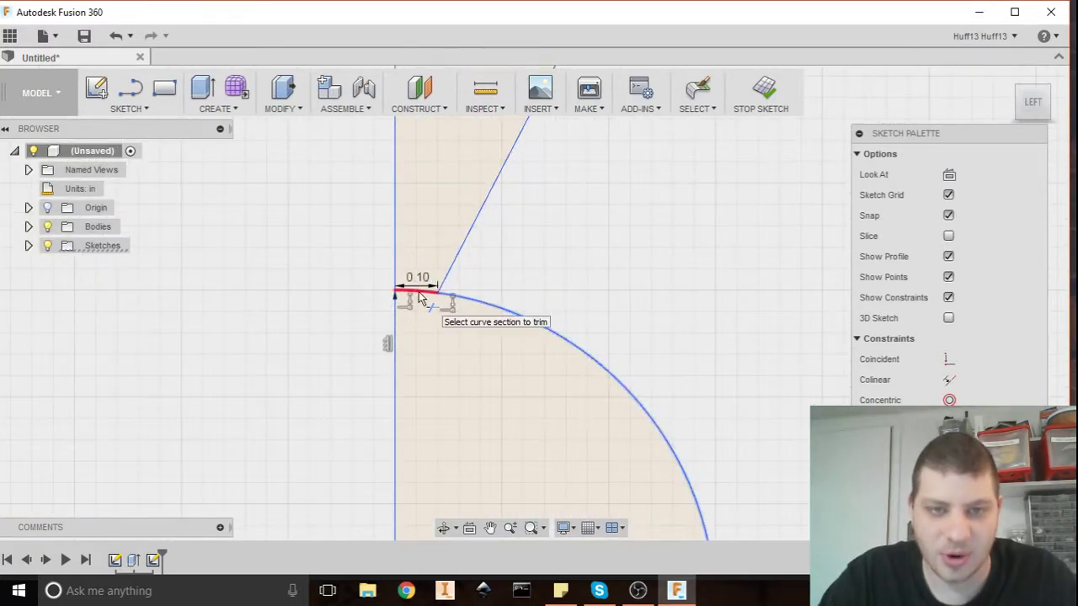
pyautogui.scroll(-4, 505, 287)
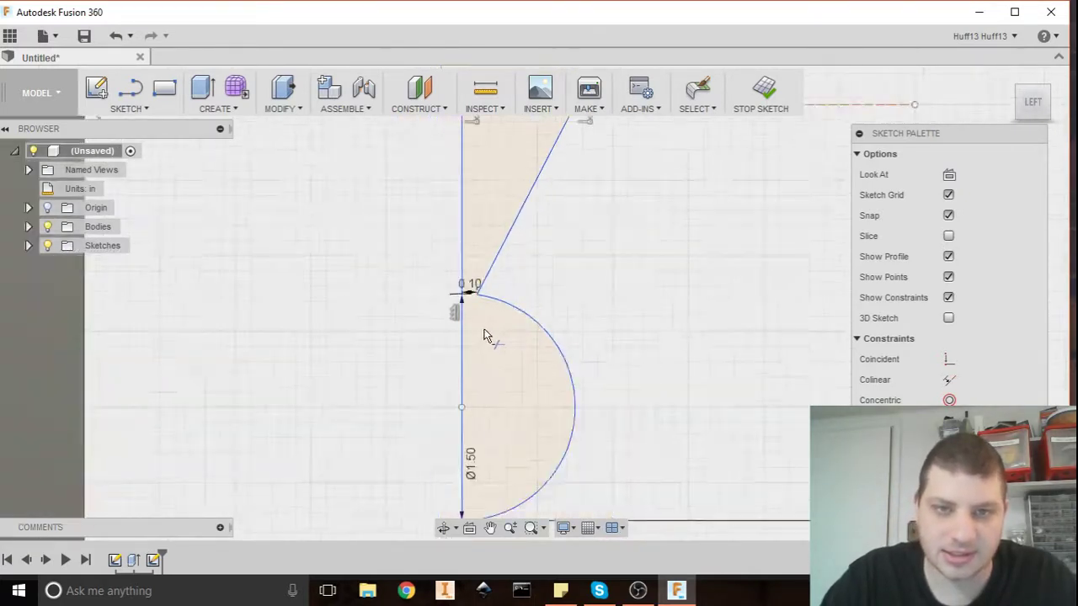
pyautogui.scroll(-2, 484, 335)
pyautogui.moveTo(479, 286); pyautogui.dragTo(480, 210, button='middle')
pyautogui.scroll(2, 480, 194)
pyautogui.scroll(-1, 475, 224)
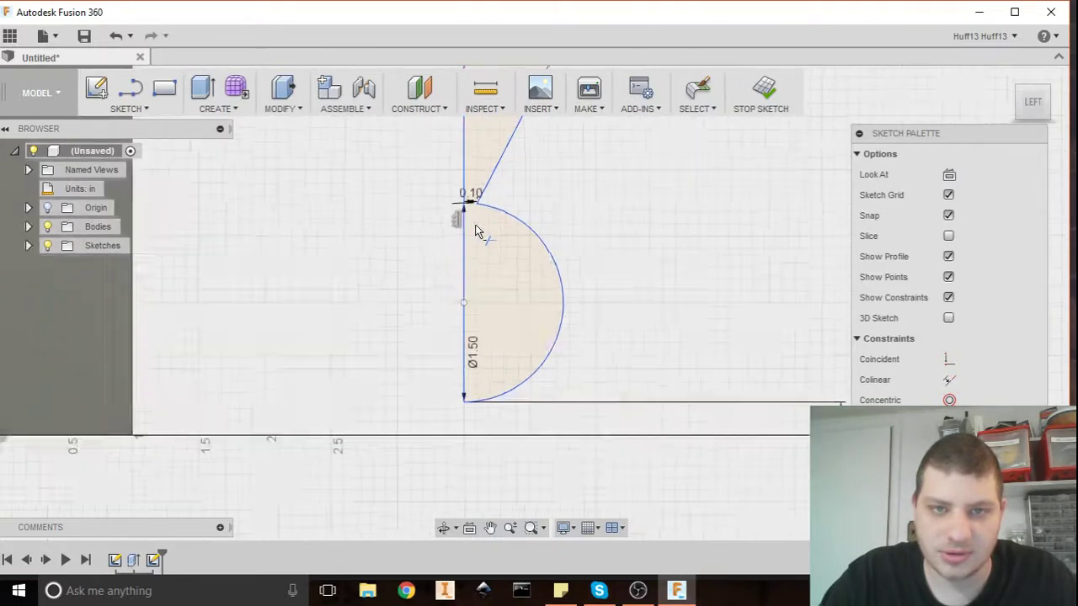
pyautogui.scroll(3, 474, 223)
pyautogui.scroll(-3, 515, 242)
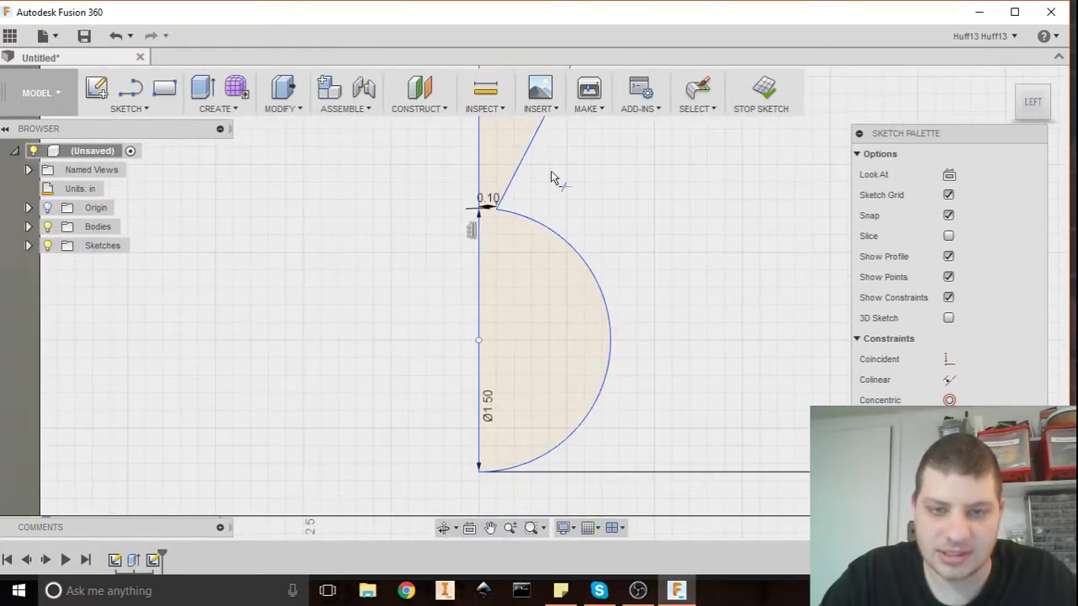
pyautogui.scroll(-3, 461, 415)
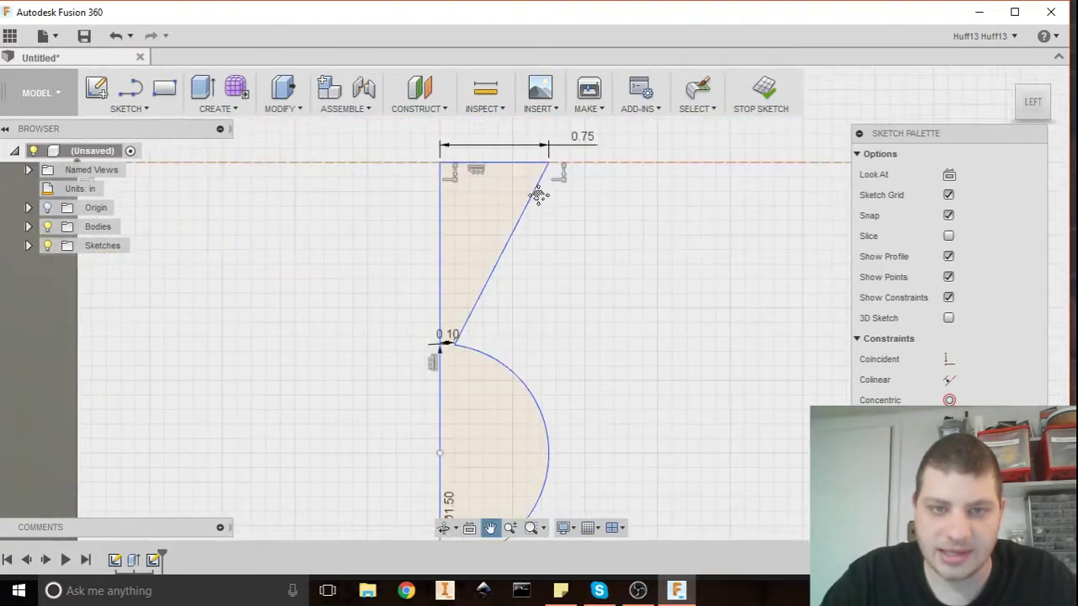
pyautogui.scroll(3, 486, 287)
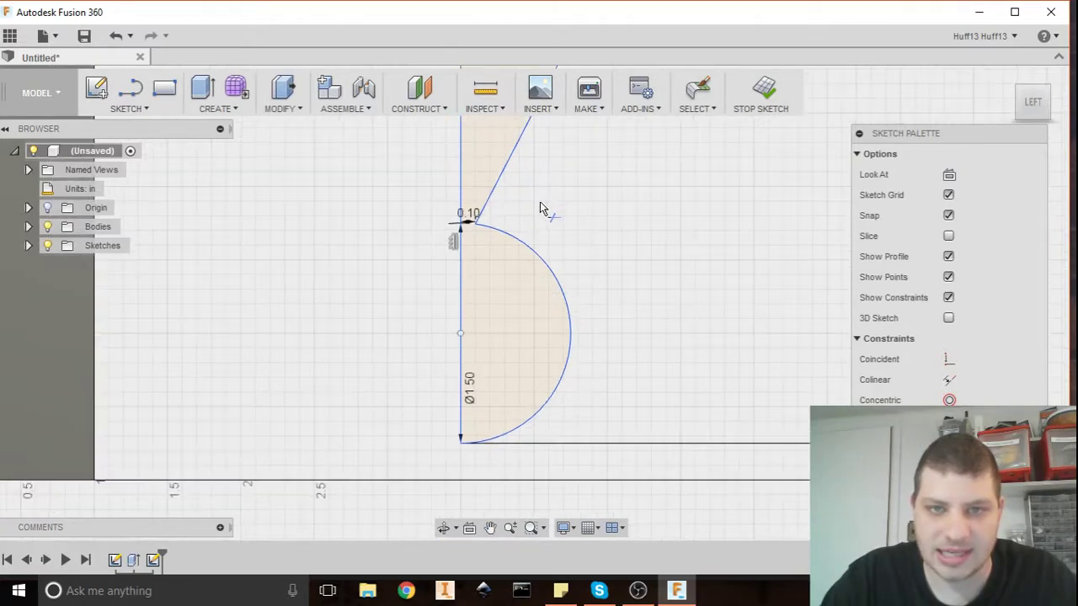
pyautogui.scroll(3, 506, 221)
pyautogui.scroll(-4, 505, 233)
pyautogui.moveTo(505, 233)
pyautogui.mouseDown(button='middle')
pyautogui.moveTo(453, 331)
pyautogui.moveTo(488, 288)
pyautogui.mouseUp(button='middle')
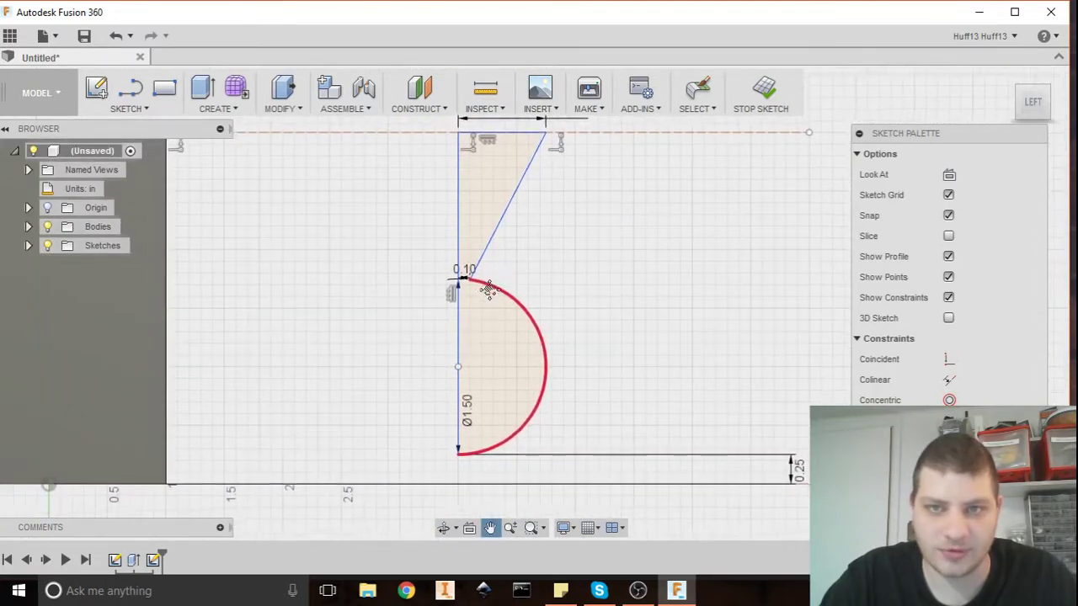
pyautogui.scroll(-2, 452, 325)
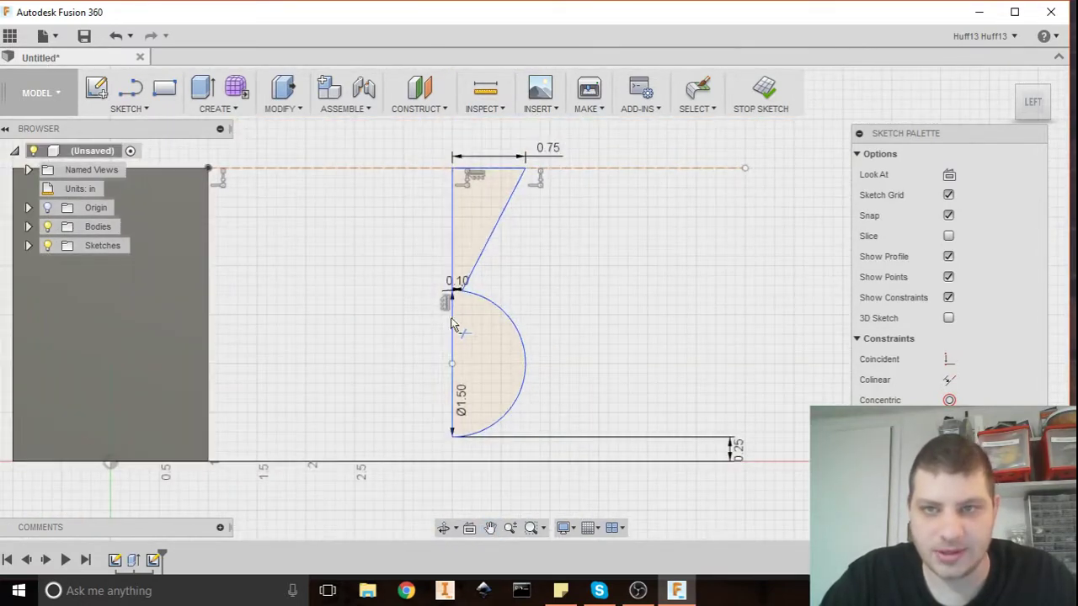
# Finish the sketch and revolve the profile 360° around the vertical edge into a cone-on-sphere body
pyautogui.click(761, 88)
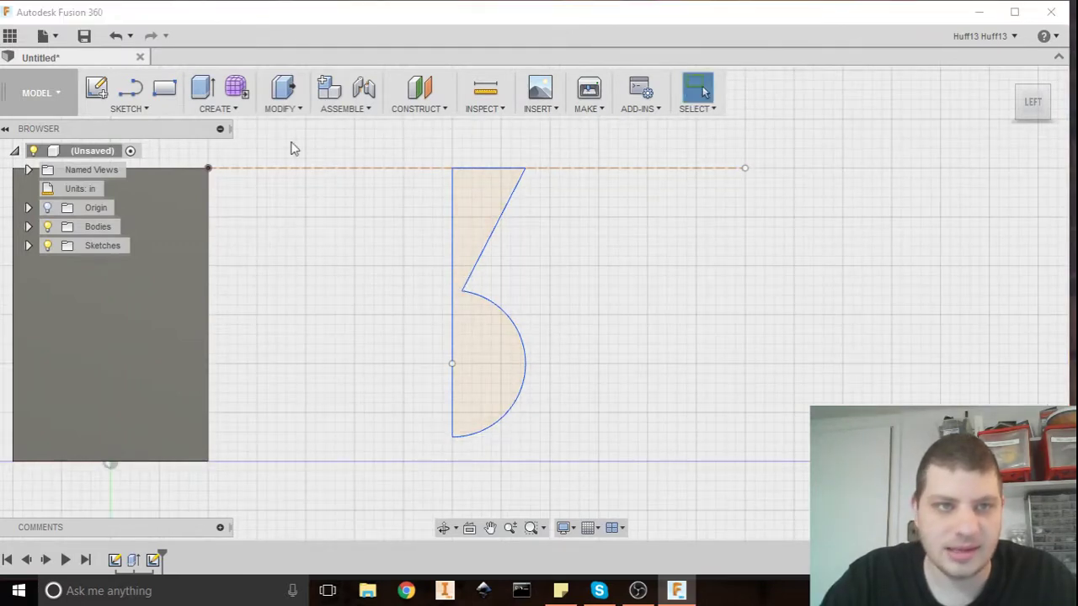
pyautogui.click(216, 109)
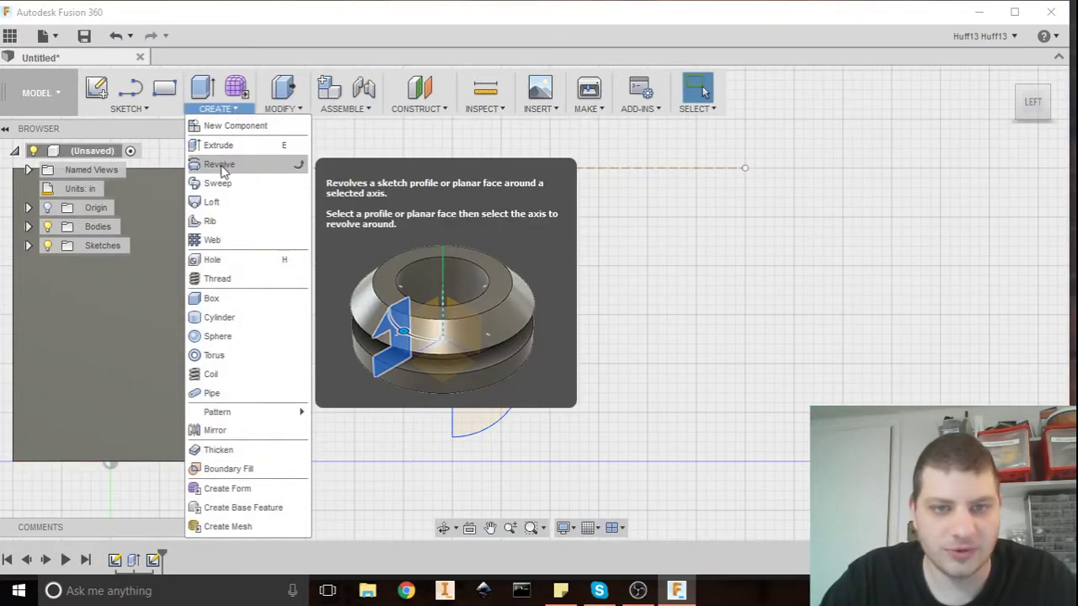
pyautogui.click(221, 165)
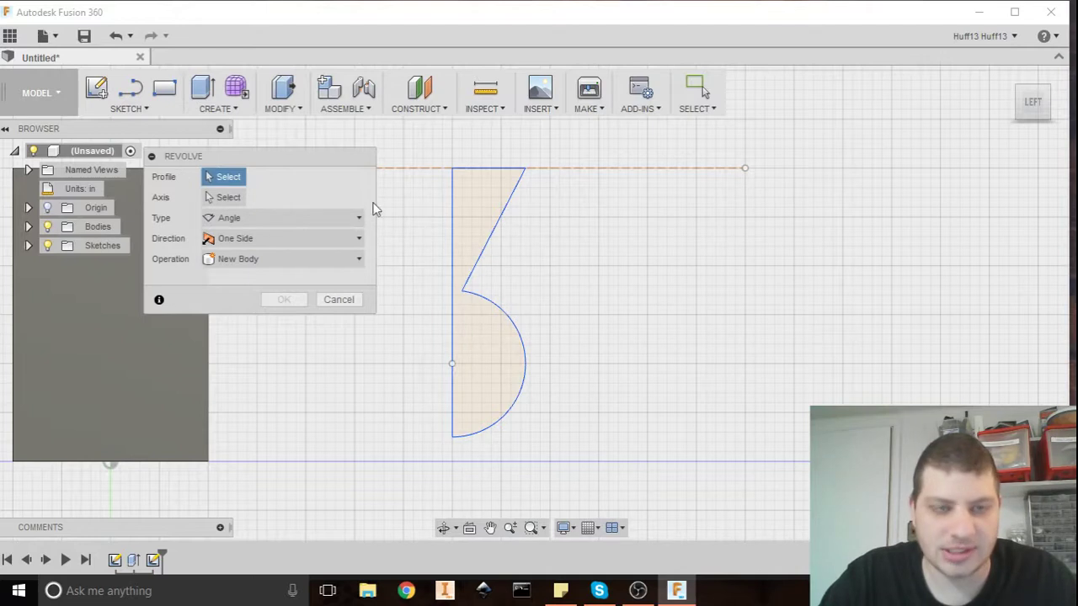
pyautogui.moveTo(421, 263)
pyautogui.mouseDown(button='middle')
pyautogui.moveTo(474, 224)
pyautogui.moveTo(458, 214)
pyautogui.mouseUp(button='middle')
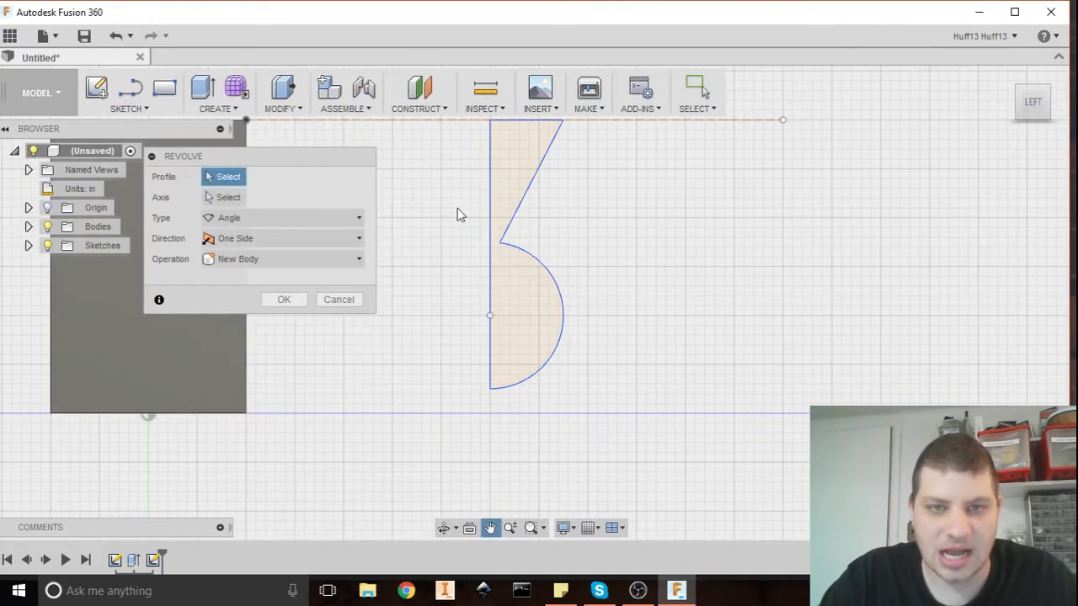
pyautogui.click(512, 164)
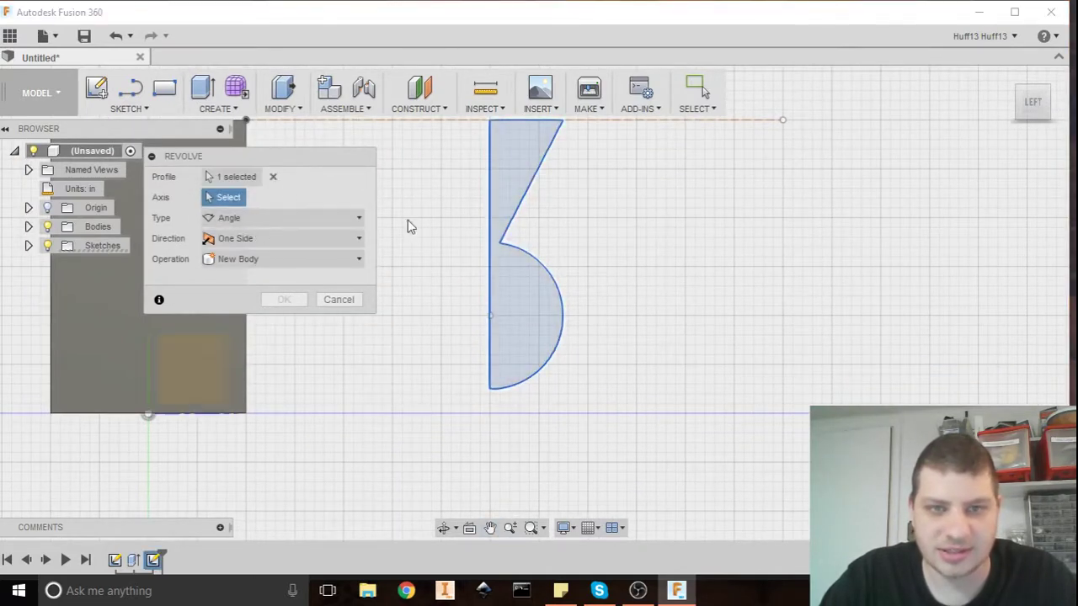
pyautogui.click(490, 204)
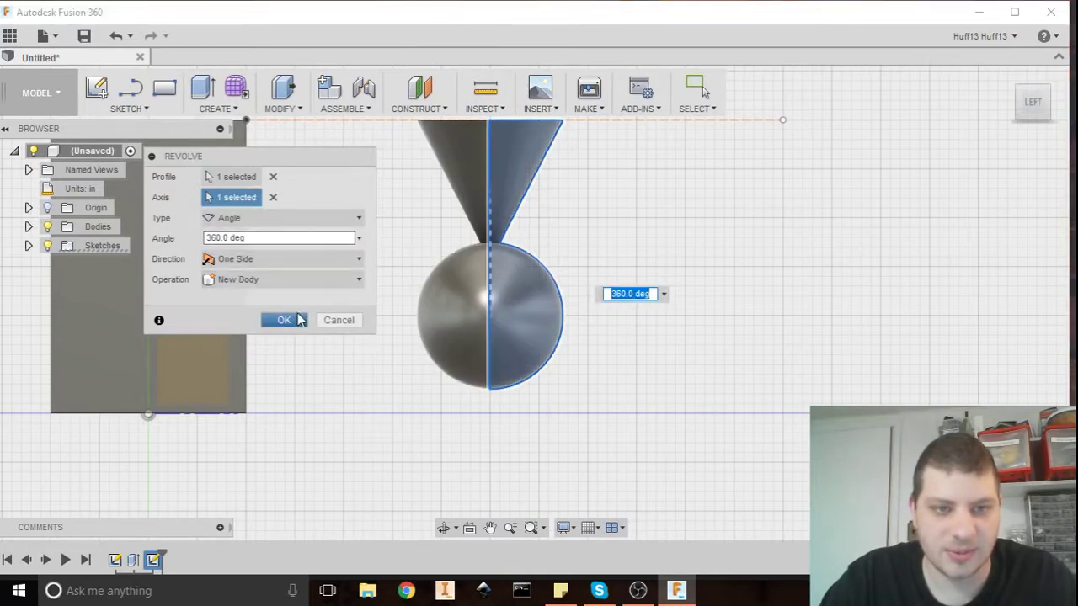
pyautogui.click(285, 319)
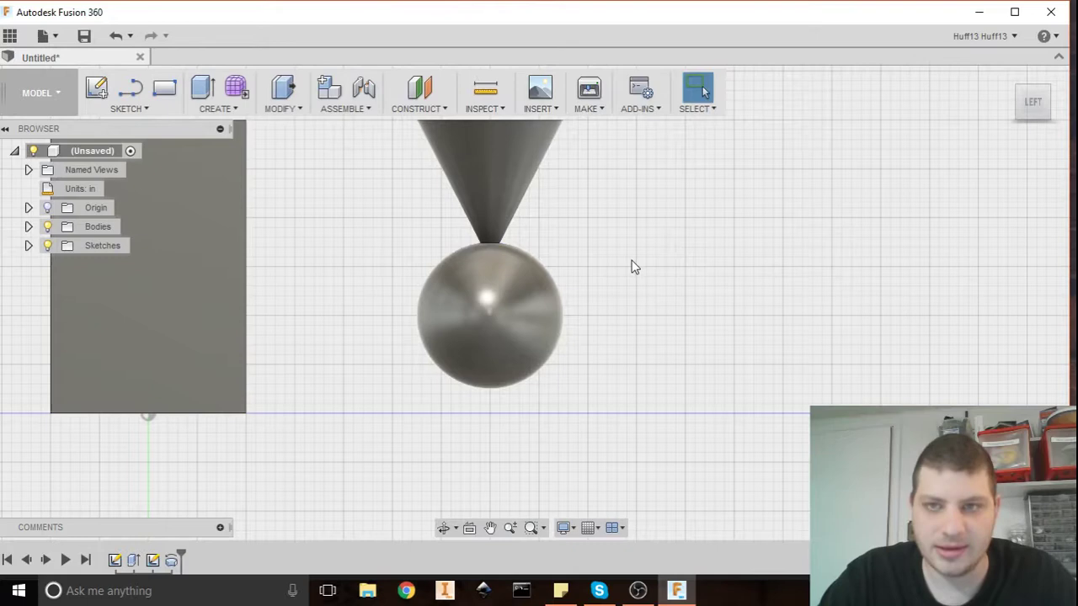
# Orbit to a low isometric view of the box and sphere-cone, then start a new sketch
pyautogui.scroll(-3, 634, 267)
pyautogui.keyDown('shift'); pyautogui.moveTo(627, 251); pyautogui.dragTo(573, 277, button='middle'); pyautogui.keyUp('shift')
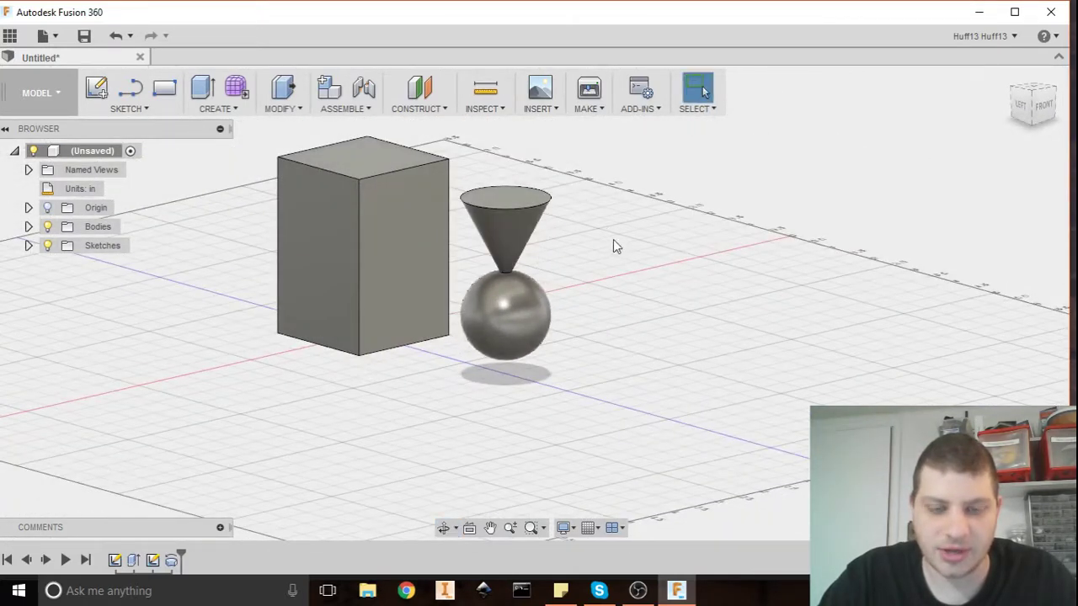
pyautogui.keyDown('shift'); pyautogui.moveTo(613, 245); pyautogui.dragTo(303, 267, button='middle'); pyautogui.keyUp('shift')
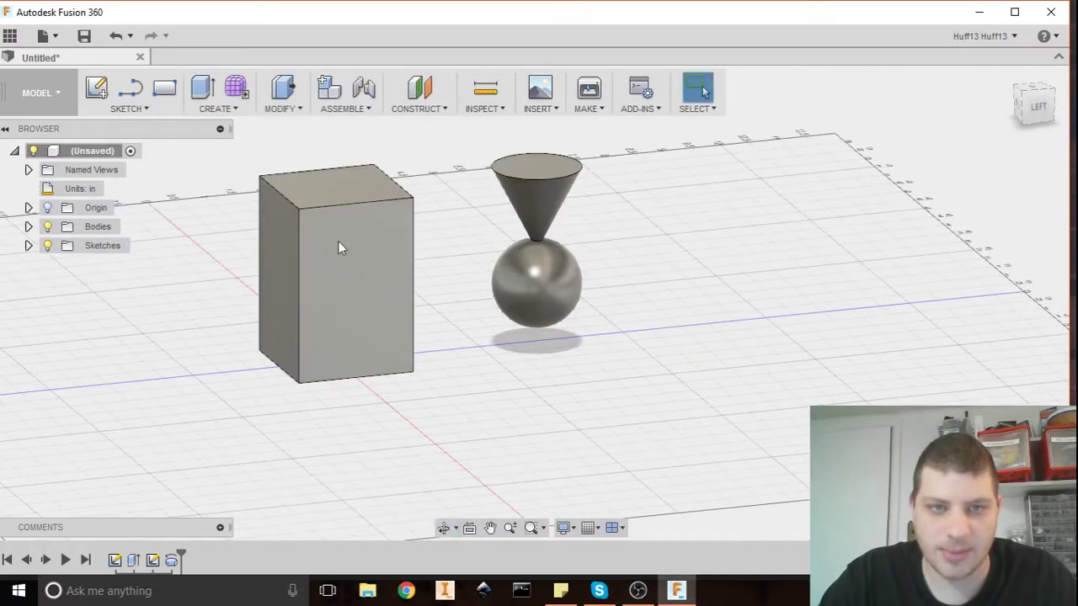
pyautogui.moveTo(577, 224)
pyautogui.keyDown('shift'); pyautogui.mouseDown(button='middle')
pyautogui.moveTo(580, 244)
pyautogui.moveTo(577, 224)
pyautogui.mouseUp(button='middle'); pyautogui.keyUp('shift')
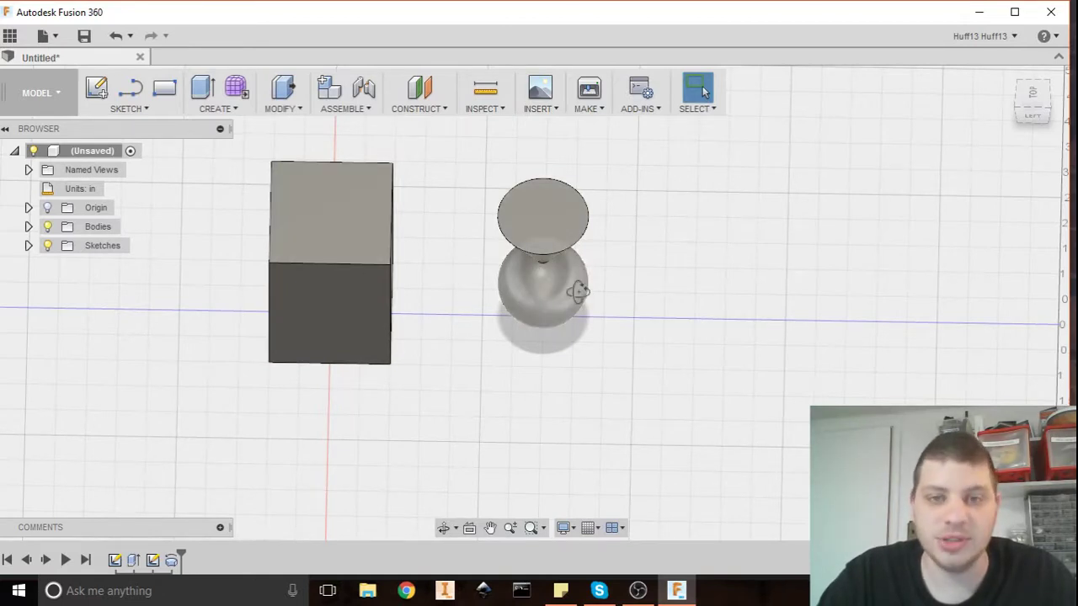
pyautogui.keyDown('shift'); pyautogui.moveTo(573, 294); pyautogui.dragTo(426, 258, button='middle'); pyautogui.keyUp('shift')
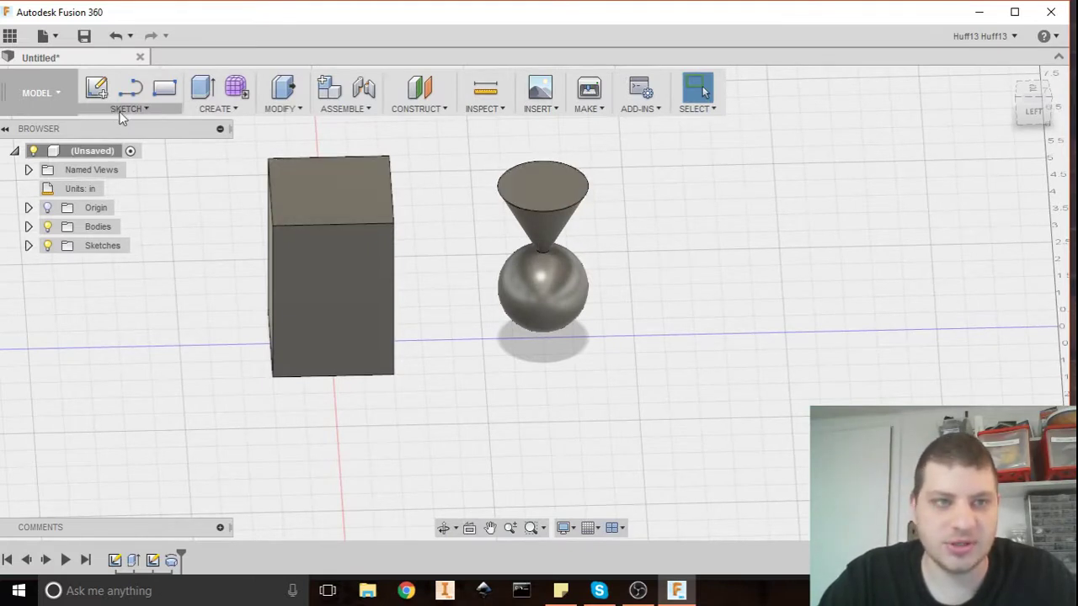
pyautogui.click(96, 88)
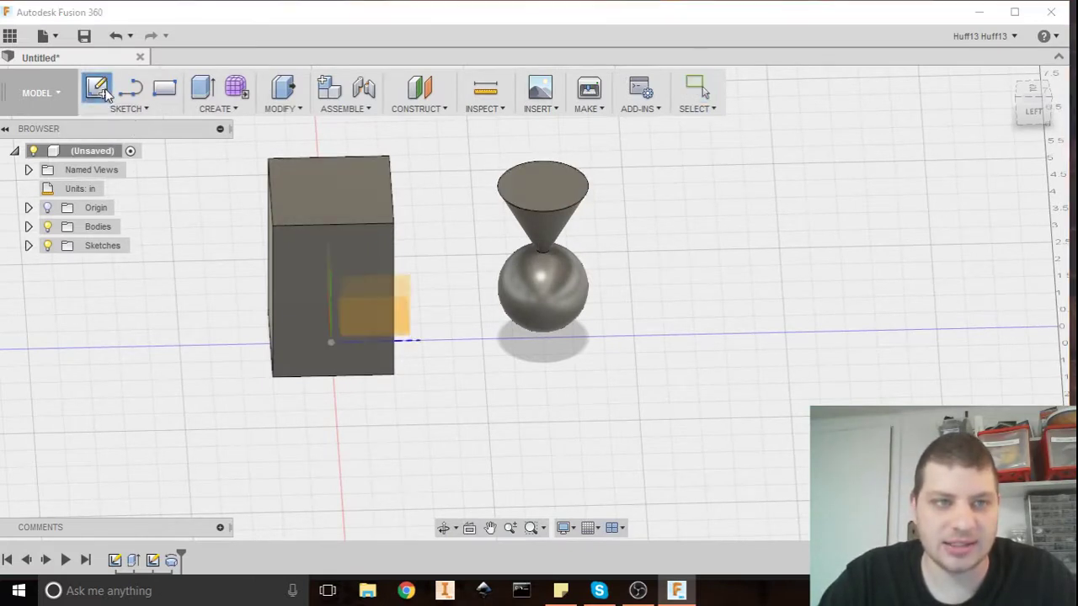
# Place the new sketch on the cone's flat circular top face
pyautogui.click(533, 191)
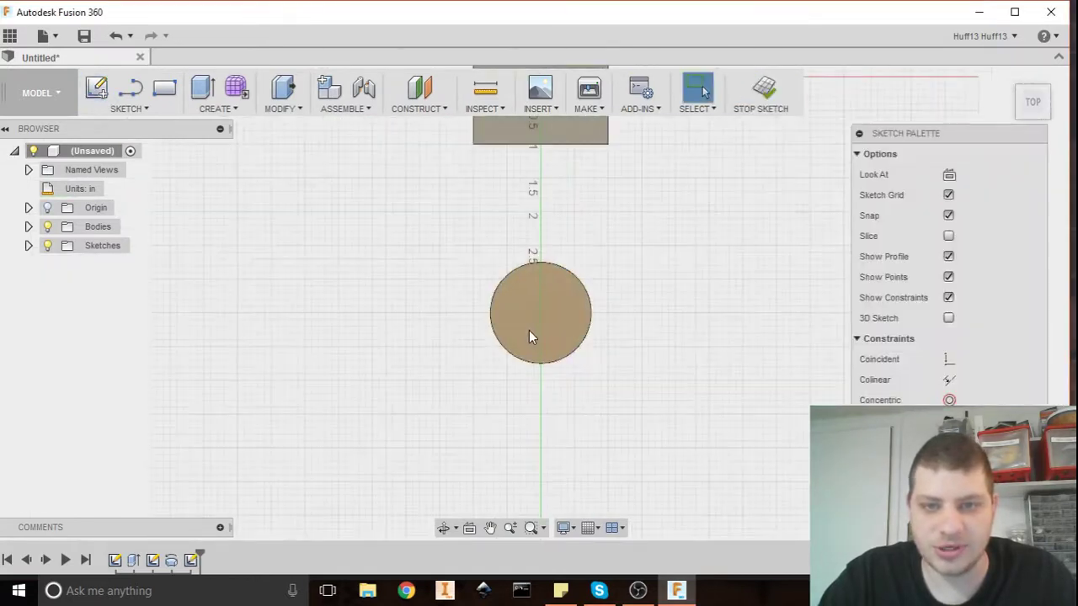
pyautogui.scroll(3, 559, 336)
pyautogui.moveTo(547, 332)
pyautogui.mouseDown(button='middle')
pyautogui.moveTo(466, 267)
pyautogui.moveTo(396, 244)
pyautogui.mouseUp(button='middle')
pyautogui.scroll(-3, 396, 244)
pyautogui.press('Escape')
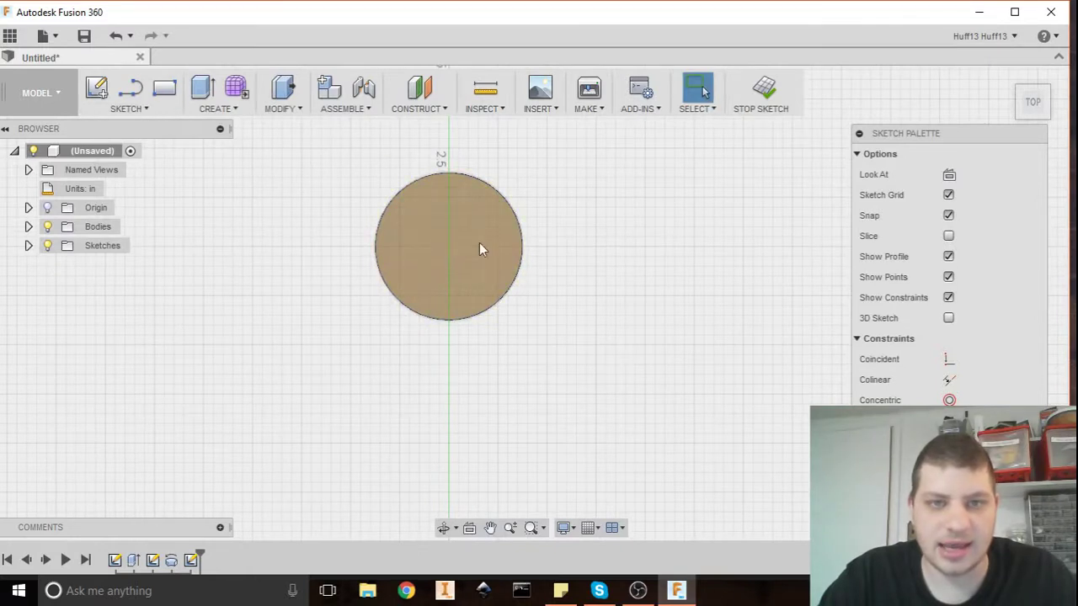
# Project the cone's top circular edge into the sketch
pyautogui.click(128, 110)
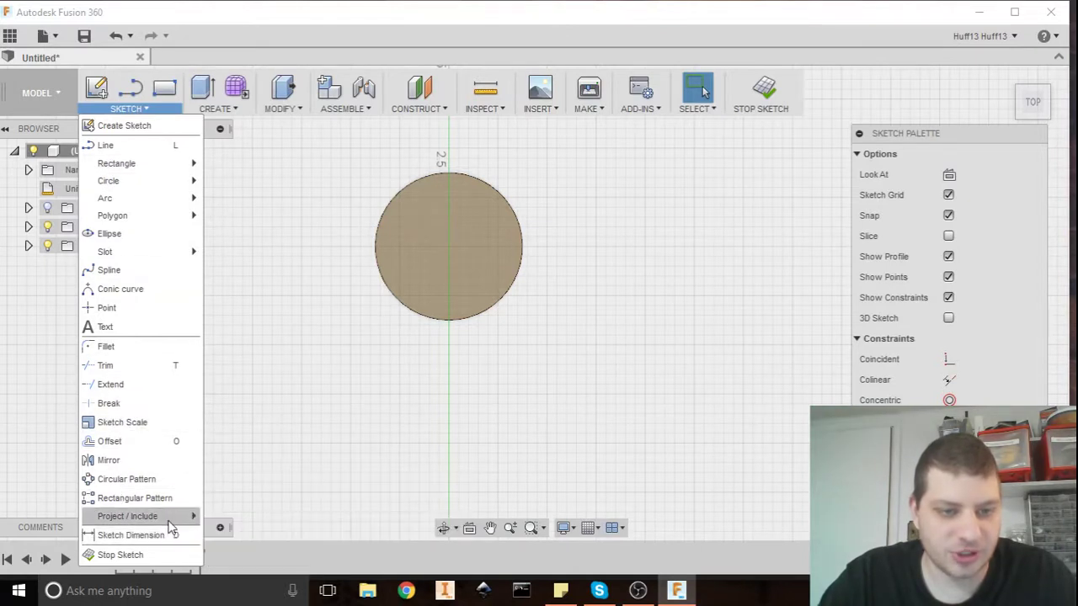
pyautogui.moveTo(168, 521)
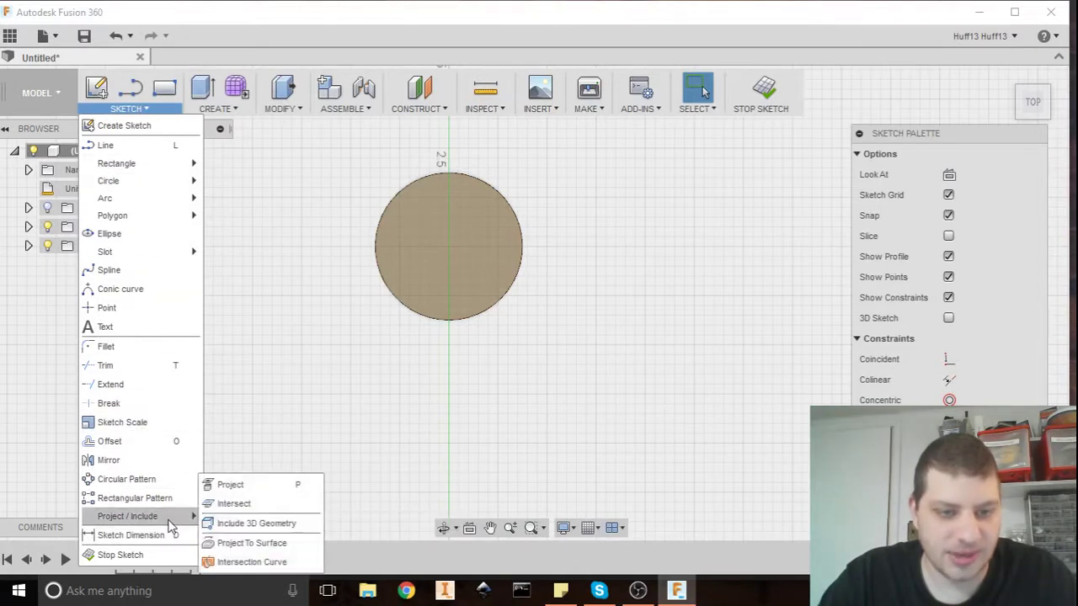
pyautogui.click(248, 487)
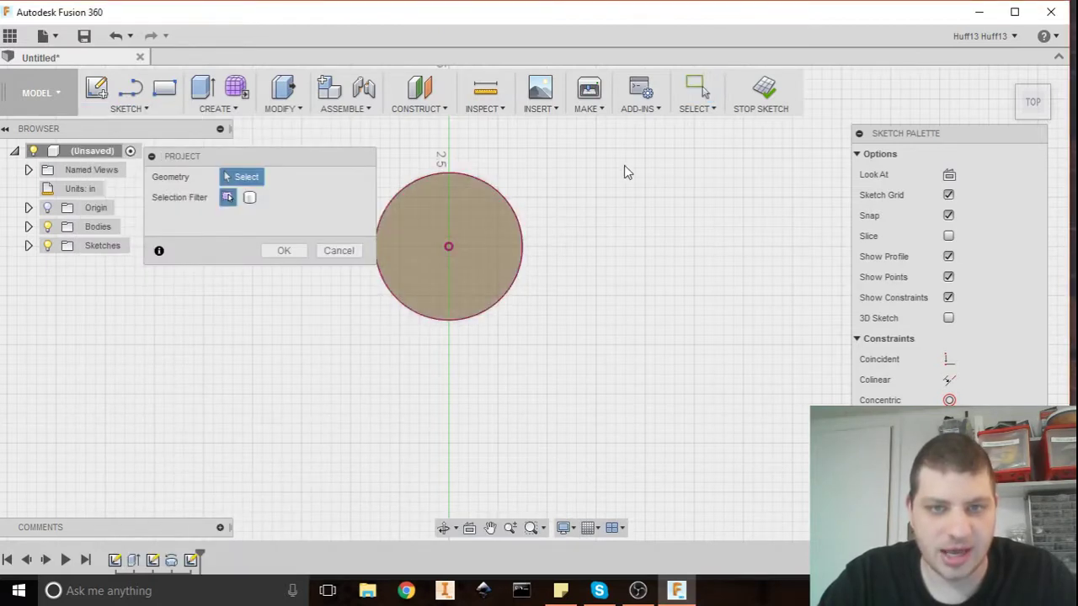
pyautogui.press('F6')
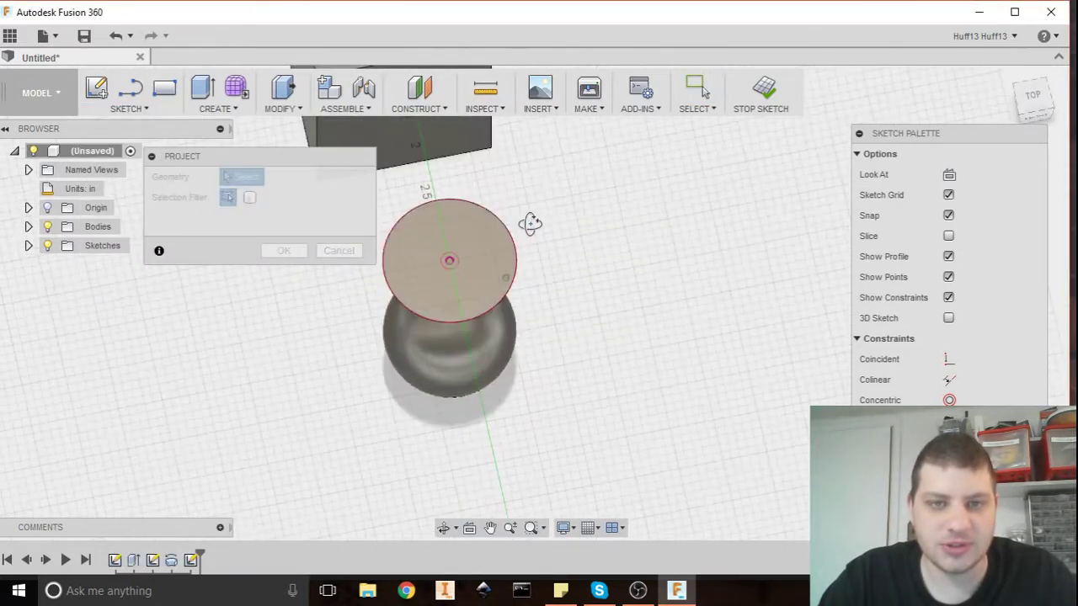
pyautogui.scroll(5, 447, 281)
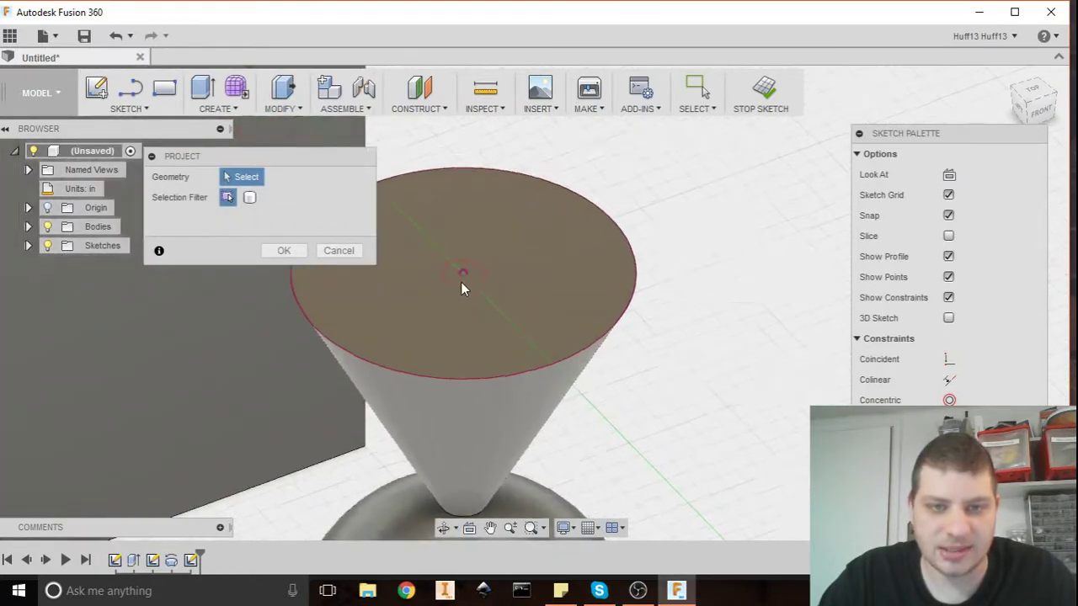
pyautogui.scroll(-4, 475, 261)
pyautogui.press('F5')
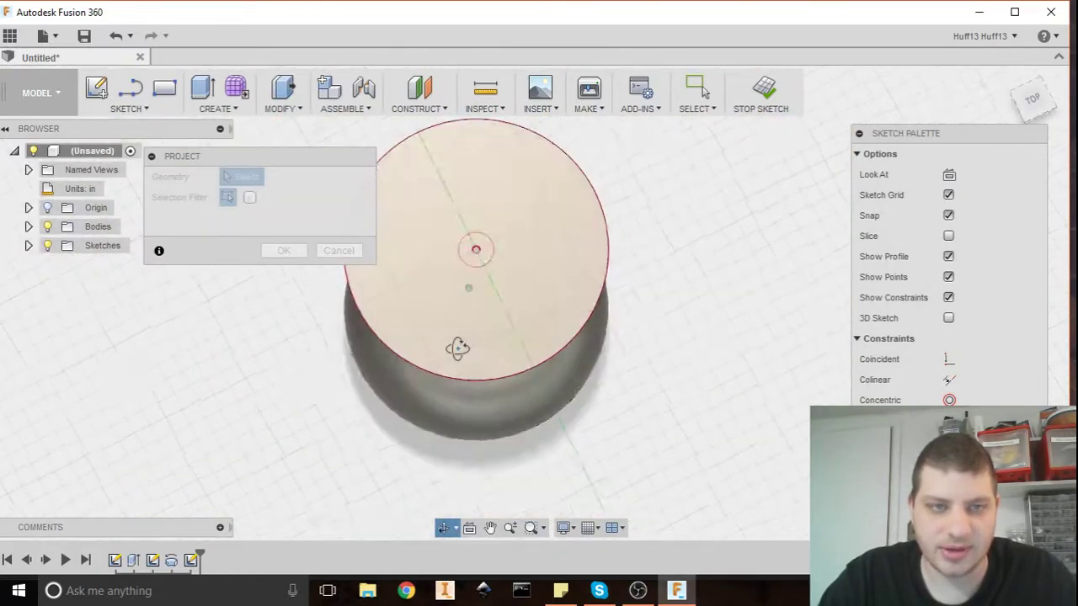
pyautogui.click(287, 251)
pyautogui.keyDown('shift'); pyautogui.moveTo(508, 260); pyautogui.dragTo(498, 271, button='middle'); pyautogui.keyUp('shift')
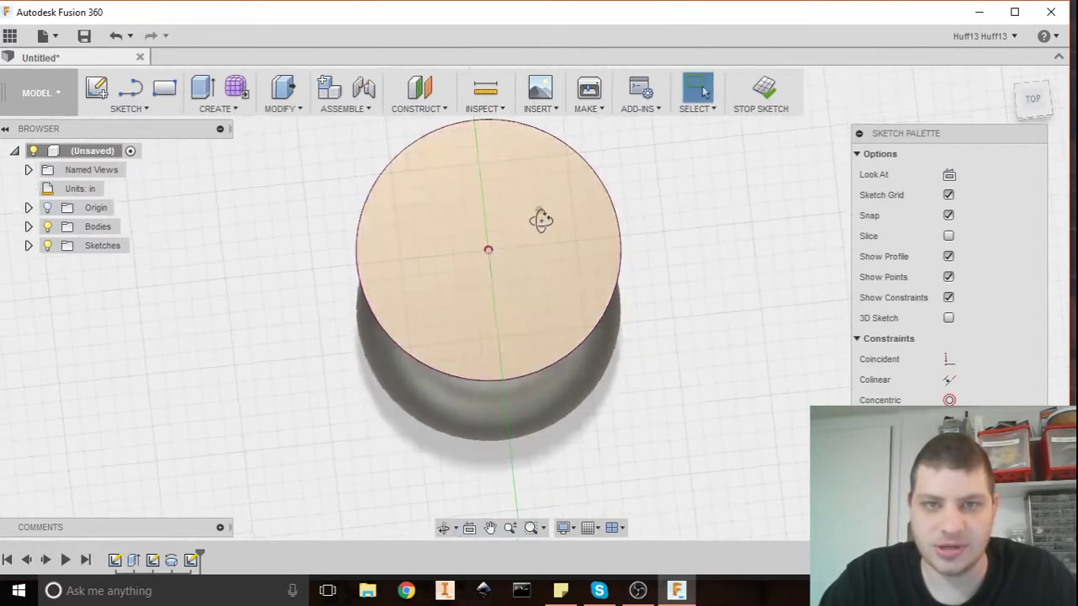
pyautogui.keyDown('shift'); pyautogui.moveTo(541, 218); pyautogui.dragTo(544, 221, button='middle'); pyautogui.keyUp('shift')
pyautogui.click(1036, 103)
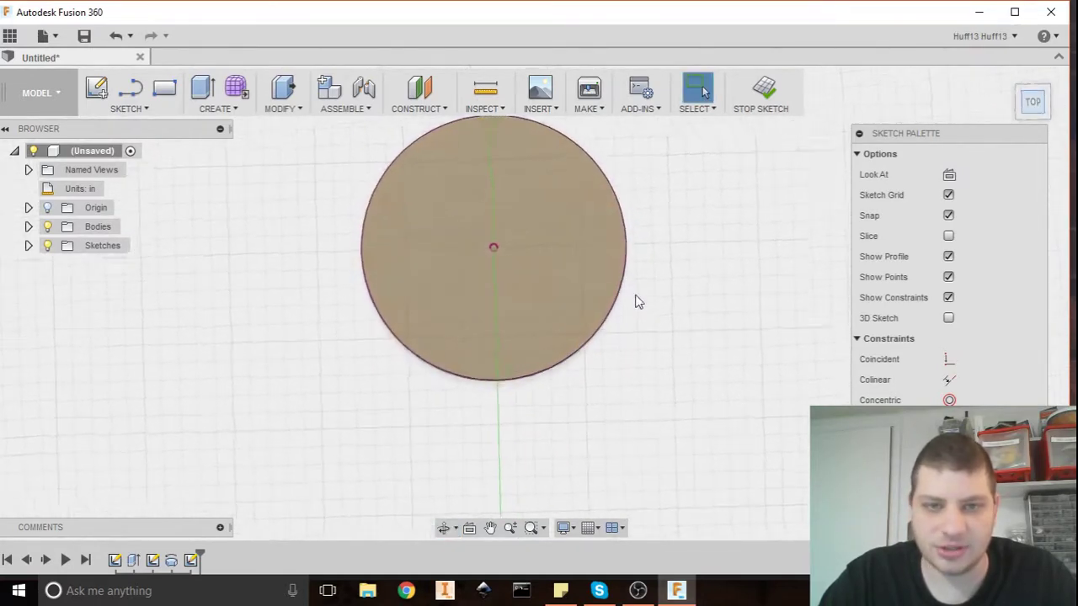
# Place a sketch point at the centre of the projected circle
pyautogui.click(148, 111)
pyautogui.click(135, 304)
pyautogui.click(422, 269)
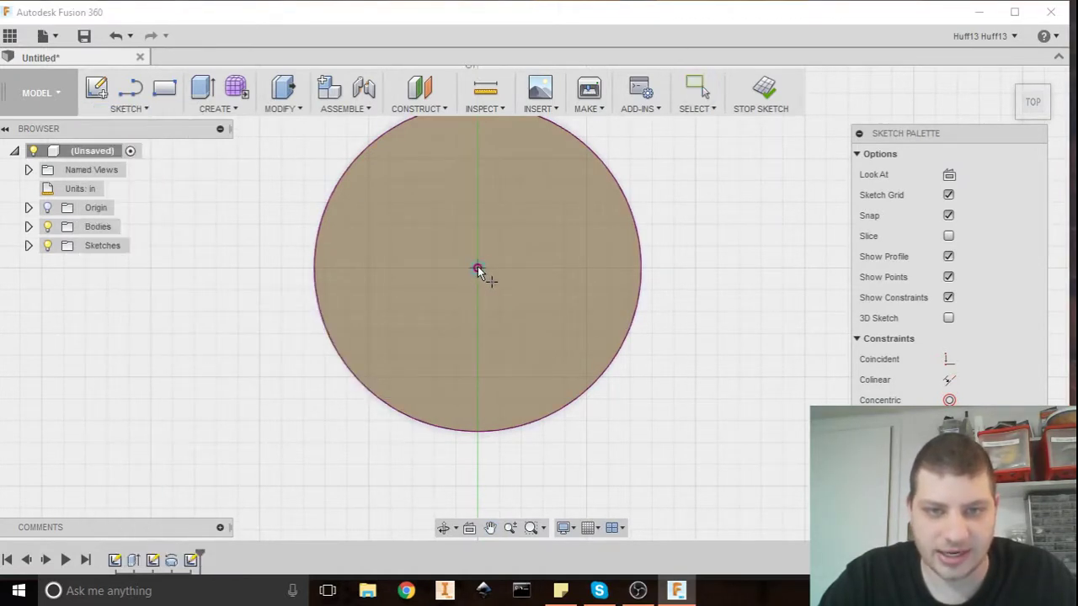
pyautogui.click(477, 270)
pyautogui.moveTo(457, 336)
pyautogui.keyDown('shift'); pyautogui.mouseDown(button='middle')
pyautogui.moveTo(497, 300)
pyautogui.moveTo(436, 319)
pyautogui.moveTo(432, 278)
pyautogui.mouseUp(button='middle'); pyautogui.keyUp('shift')
pyautogui.scroll(-5, 444, 295)
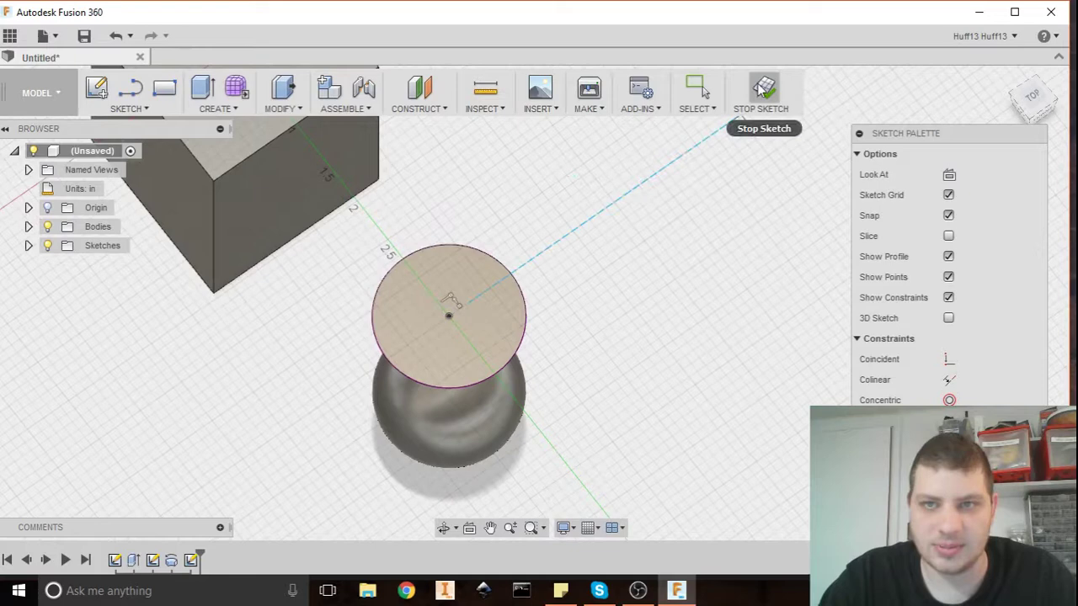
# Finish the cone-top sketch and start a new sketch on the box's top face
pyautogui.click(760, 92)
pyautogui.moveTo(445, 234)
pyautogui.keyDown('shift'); pyautogui.mouseDown(button='middle')
pyautogui.moveTo(457, 244)
pyautogui.moveTo(500, 214)
pyautogui.moveTo(472, 193)
pyautogui.mouseUp(button='middle'); pyautogui.keyUp('shift')
pyautogui.click(101, 84)
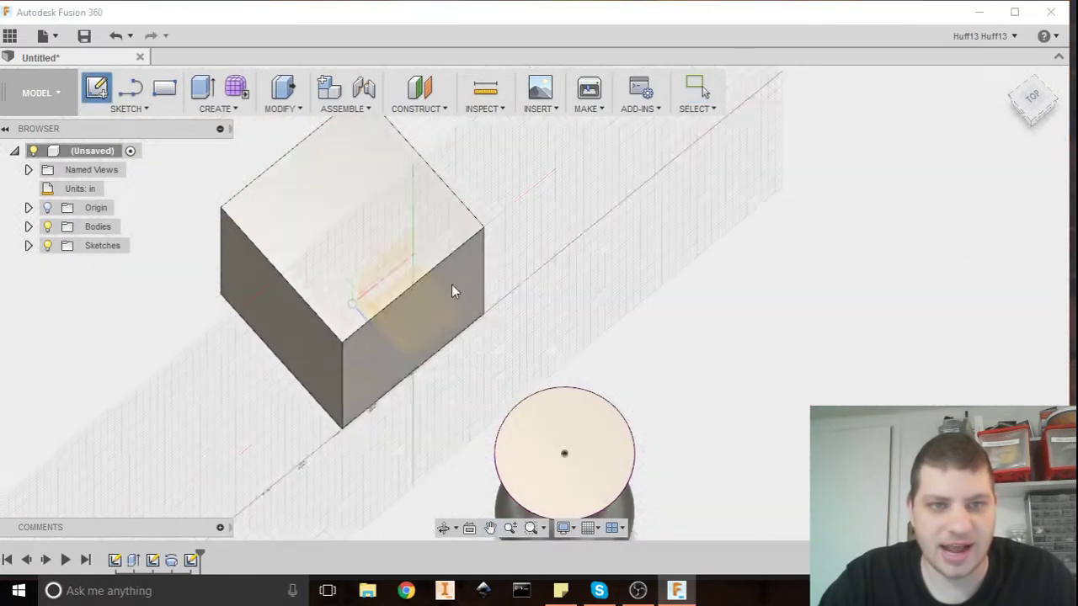
pyautogui.click(413, 239)
pyautogui.moveTo(392, 278)
pyautogui.keyDown('shift'); pyautogui.mouseDown(button='middle')
pyautogui.moveTo(285, 232)
pyautogui.moveTo(362, 207)
pyautogui.moveTo(426, 208)
pyautogui.mouseUp(button='middle'); pyautogui.keyUp('shift')
pyautogui.click(426, 208)
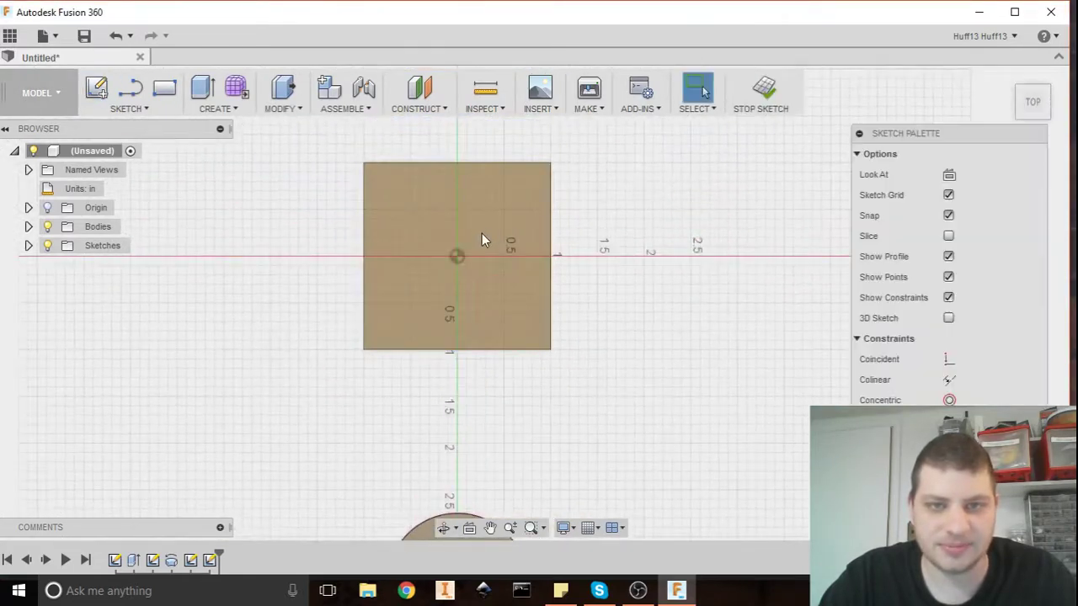
pyautogui.scroll(2, 422, 255)
pyautogui.moveTo(413, 230); pyautogui.dragTo(381, 237, button='middle')
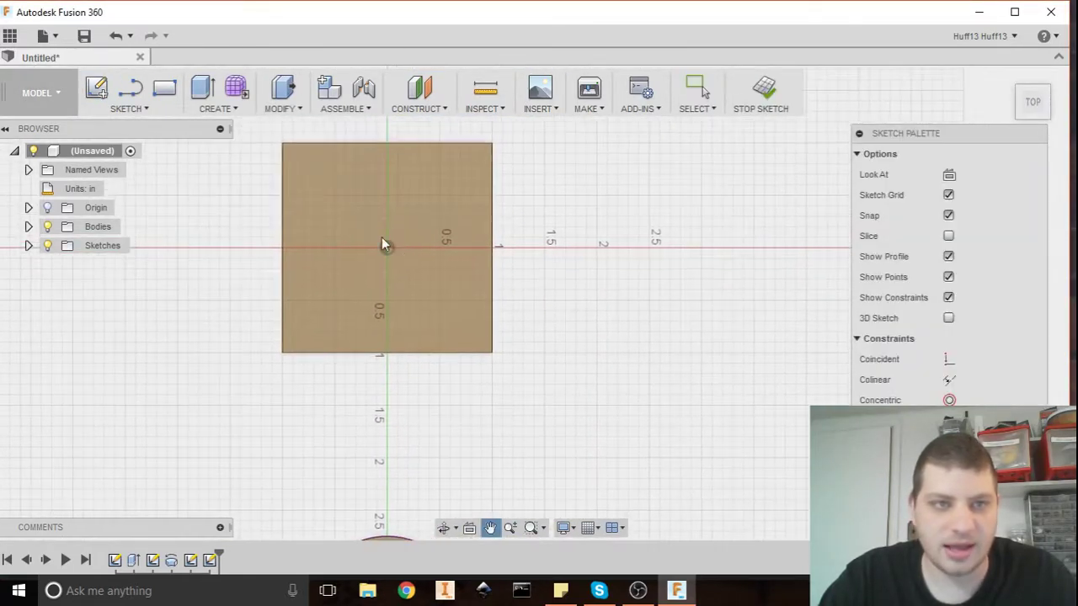
# Project the box's top-face outline into the sketch
pyautogui.click(130, 109)
pyautogui.moveTo(137, 523)
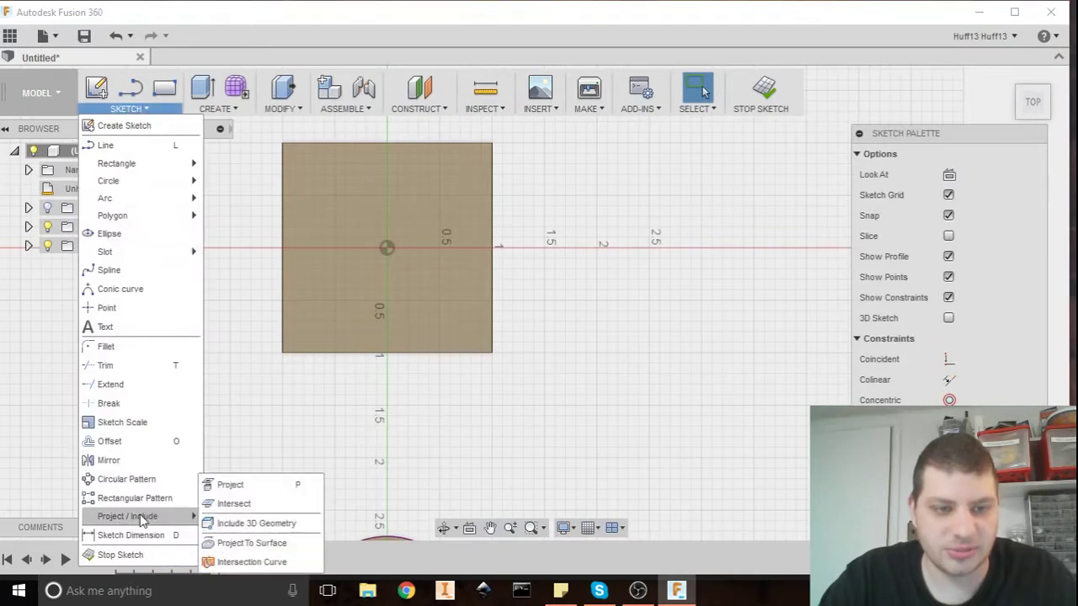
pyautogui.click(226, 485)
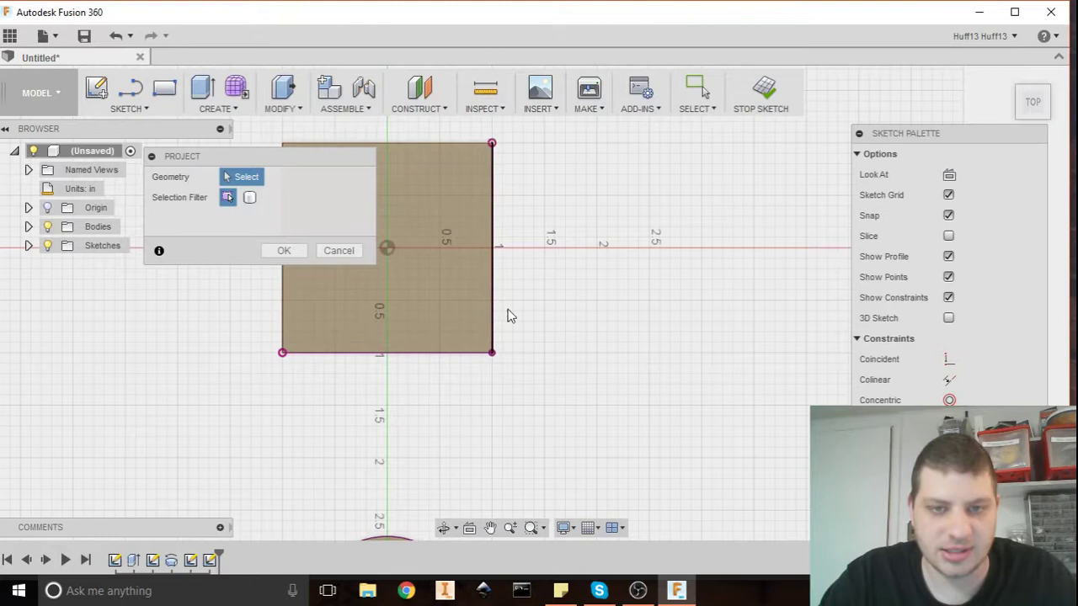
pyautogui.moveTo(508, 316); pyautogui.dragTo(604, 334, button='middle')
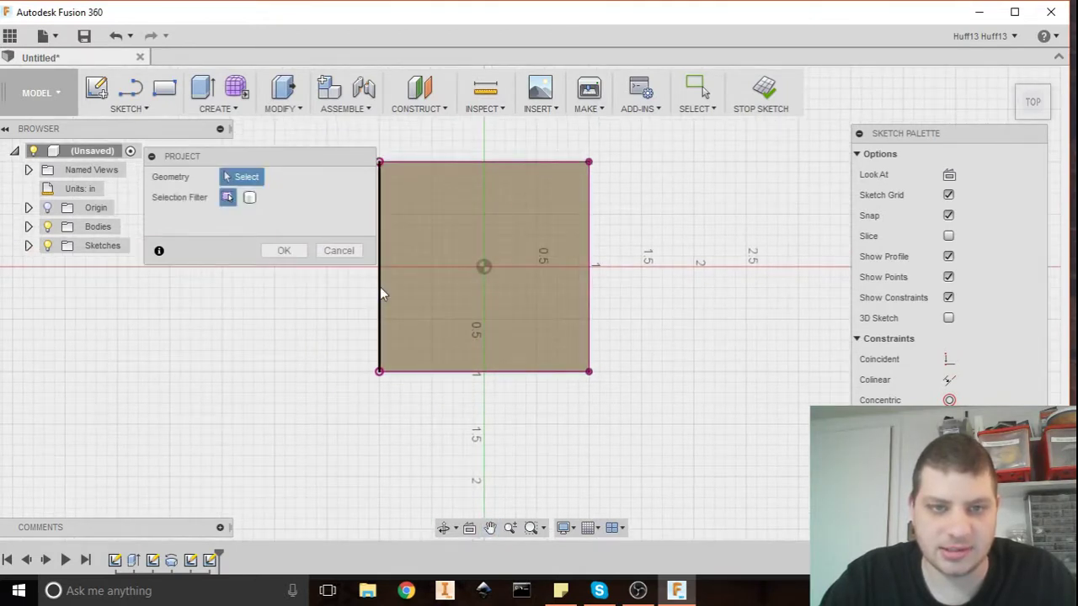
# Draw two corner-to-corner diagonal lines across the square
pyautogui.click(132, 91)
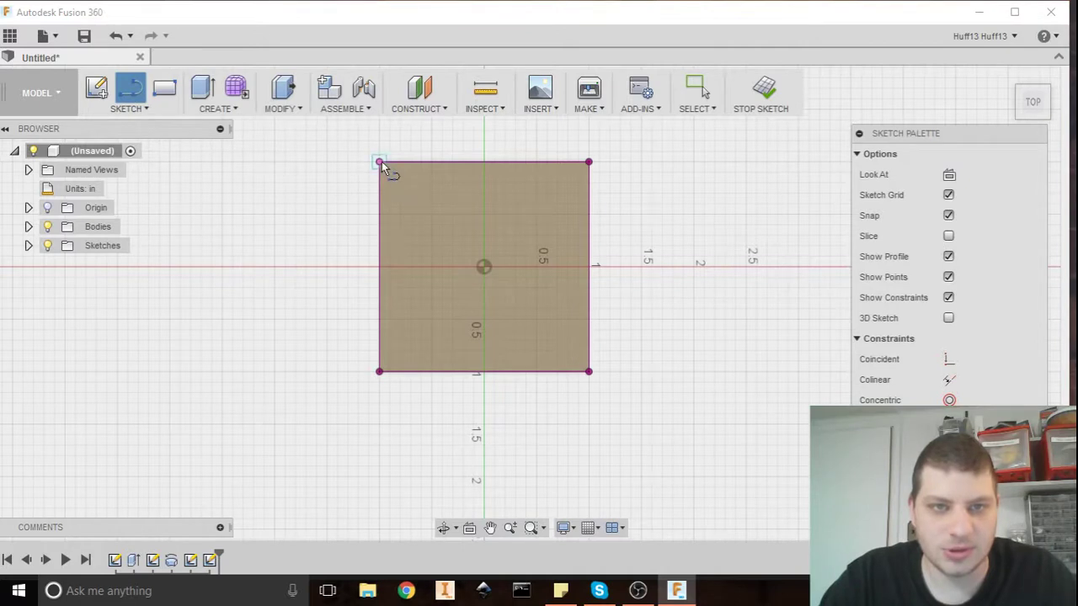
pyautogui.click(380, 162)
pyautogui.click(588, 371)
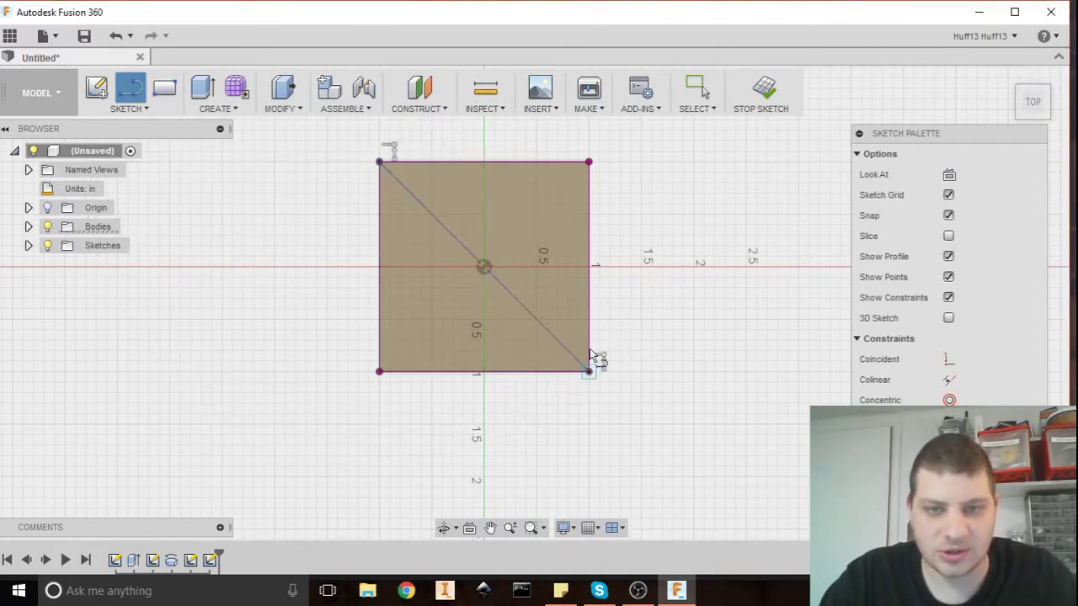
pyautogui.click(589, 161)
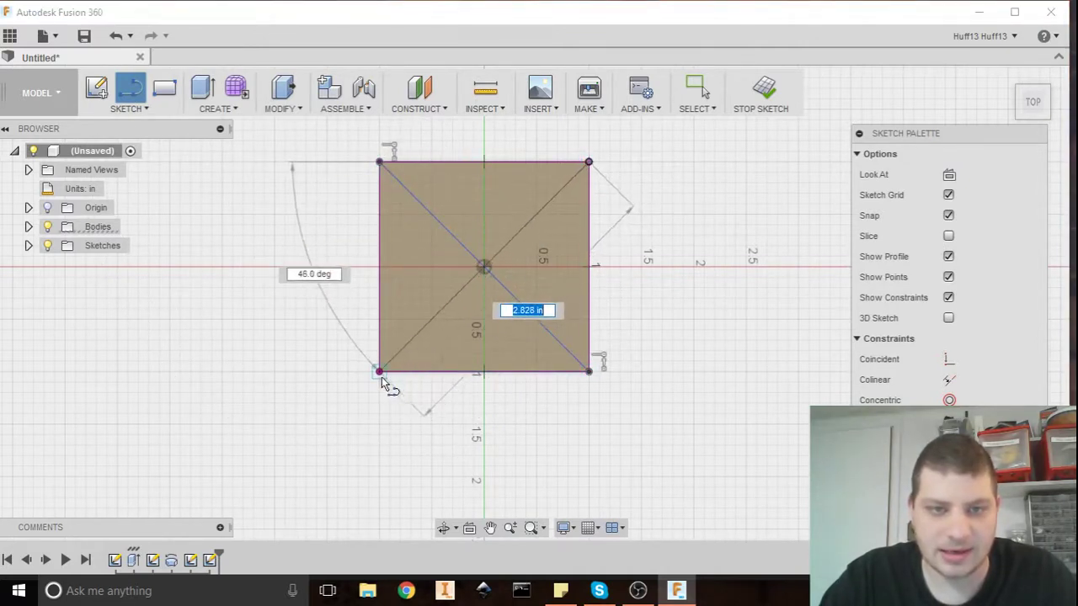
pyautogui.click(380, 371)
pyautogui.scroll(3, 482, 274)
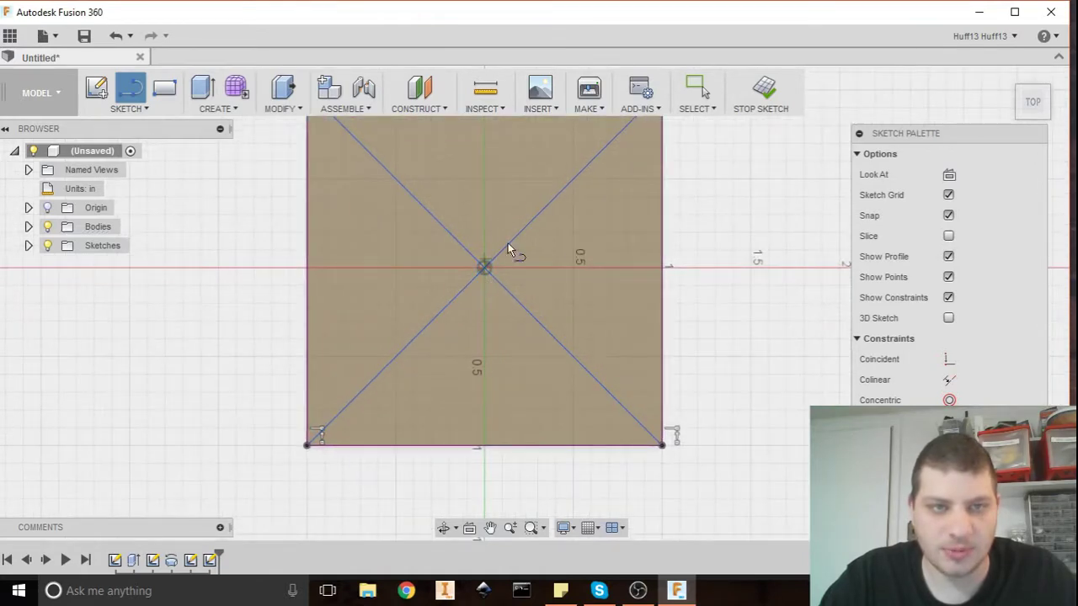
# Place a point where the diagonals cross and finish the box-top sketch
pyautogui.click(138, 111)
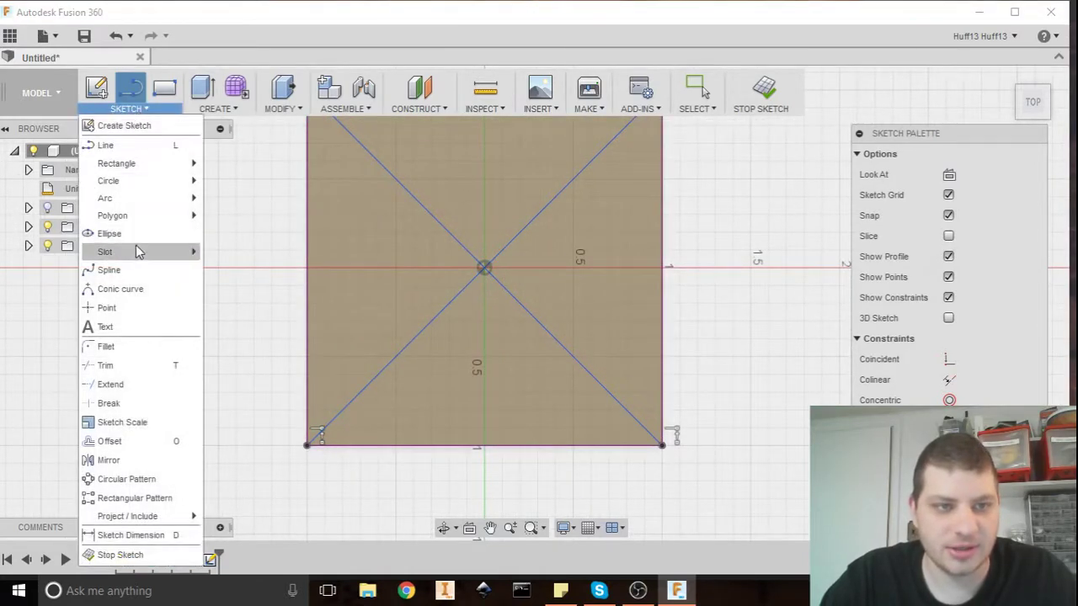
pyautogui.click(126, 305)
pyautogui.click(484, 266)
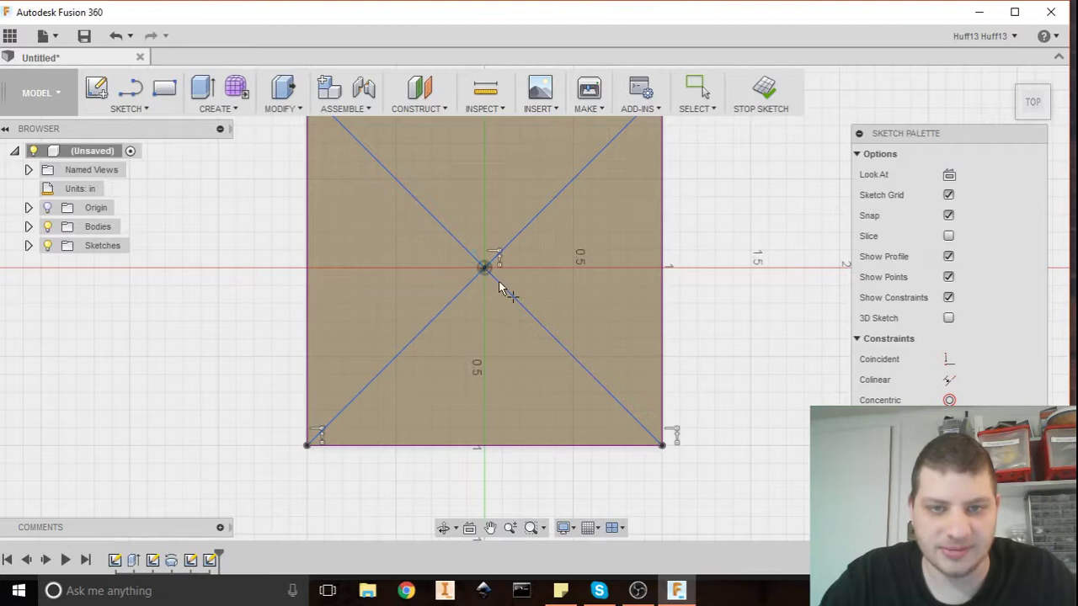
pyautogui.scroll(-4, 516, 320)
pyautogui.scroll(-2, 545, 334)
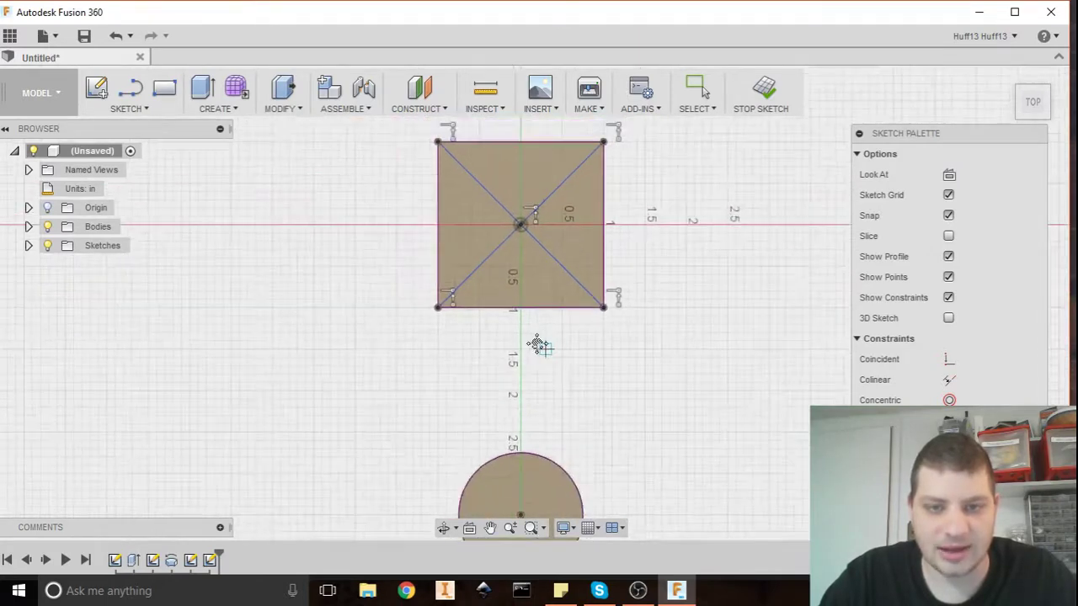
pyautogui.moveTo(539, 343)
pyautogui.mouseDown(button='middle')
pyautogui.moveTo(533, 202)
pyautogui.moveTo(503, 213)
pyautogui.mouseUp(button='middle')
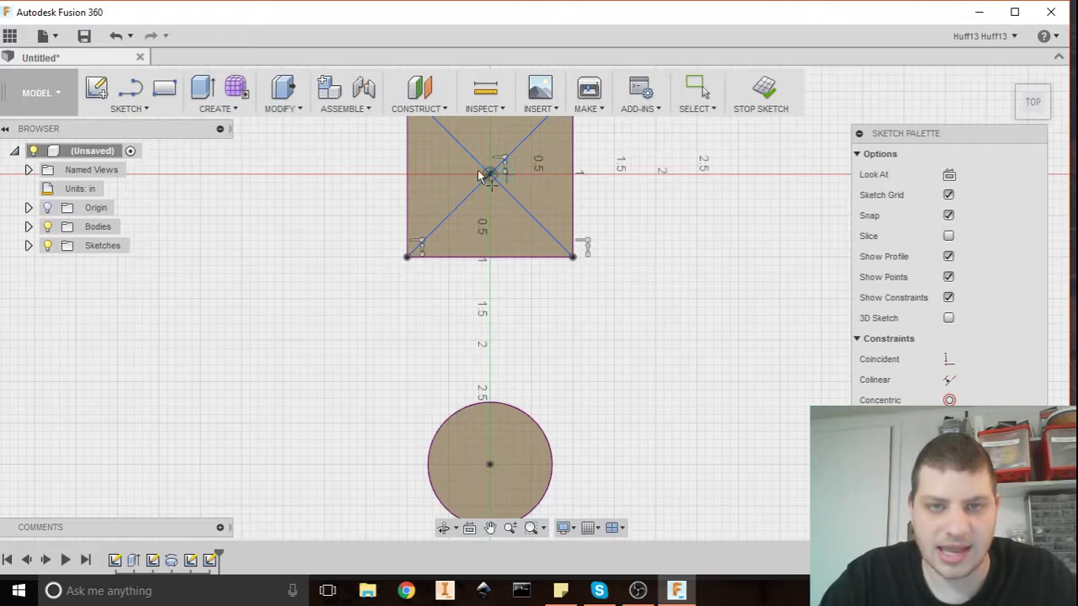
pyautogui.moveTo(489, 421)
pyautogui.mouseDown(button='middle')
pyautogui.moveTo(492, 317)
pyautogui.moveTo(555, 306)
pyautogui.moveTo(440, 361)
pyautogui.moveTo(505, 301)
pyautogui.moveTo(512, 273)
pyautogui.mouseUp(button='middle')
pyautogui.click(760, 85)
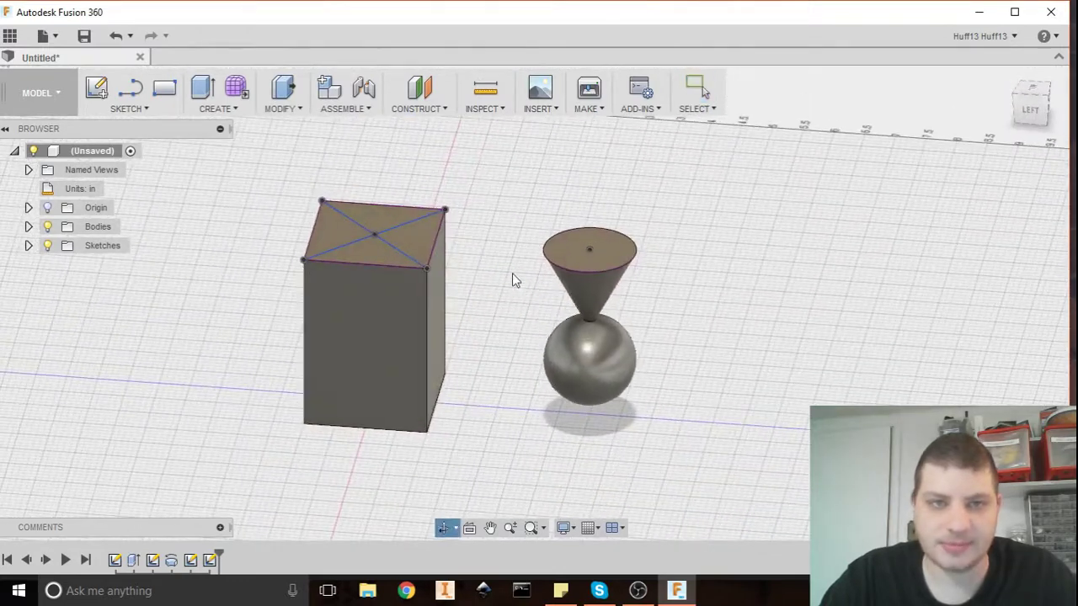
# Start the Move command with the sphere-and-cone body selected
pyautogui.press('Escape')
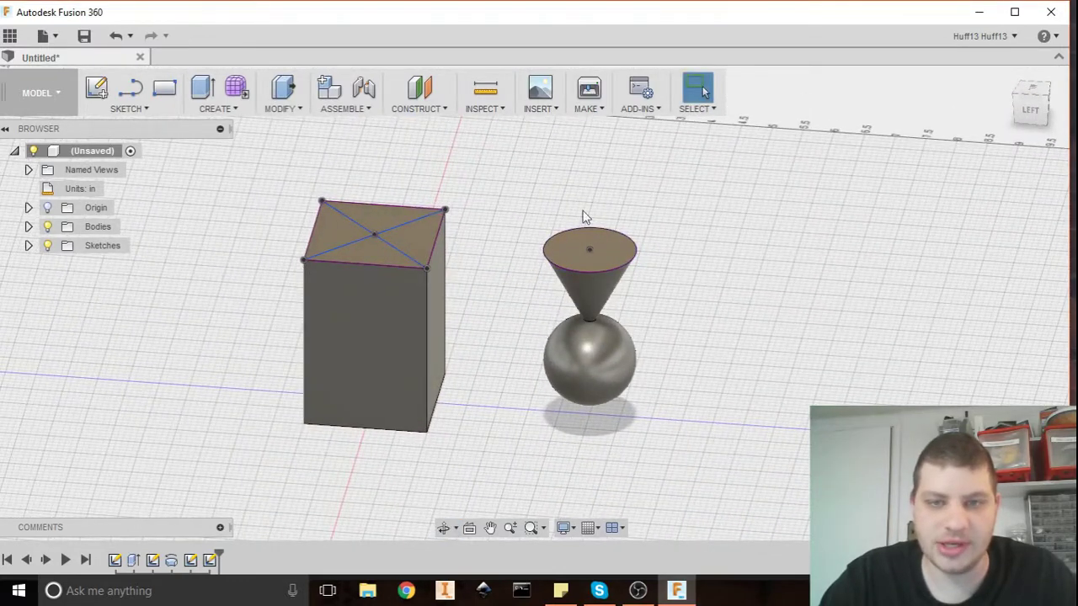
pyautogui.click(292, 111)
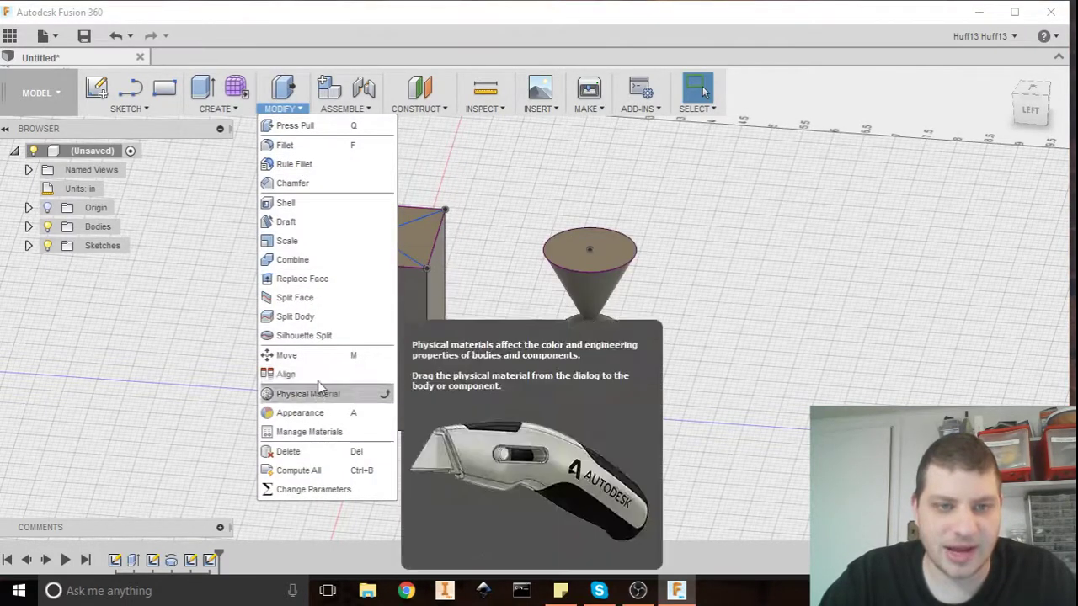
pyautogui.click(311, 360)
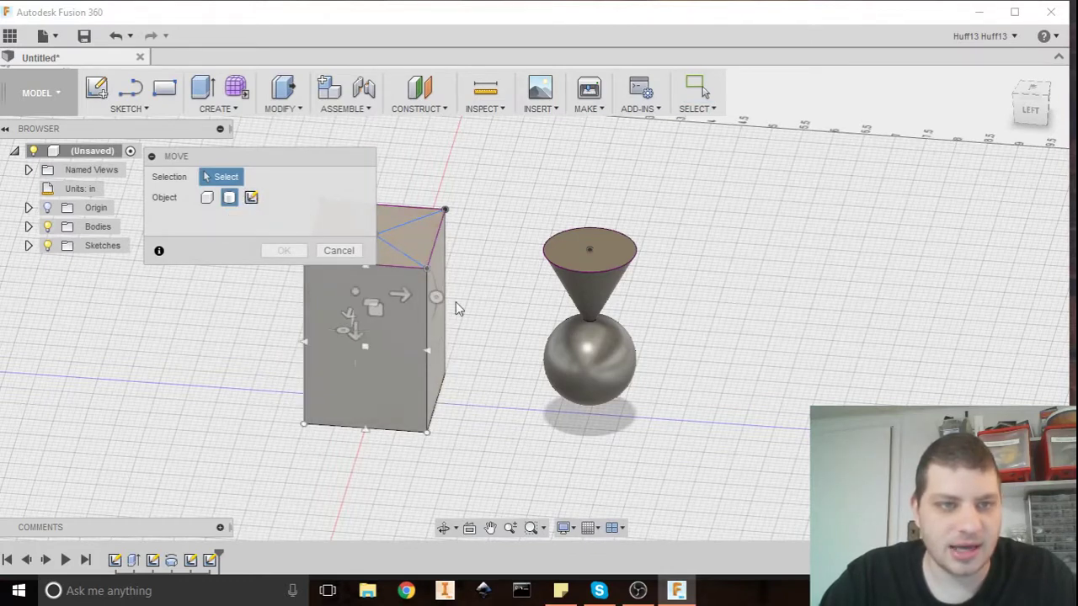
pyautogui.moveTo(457, 306); pyautogui.dragTo(543, 296, button='middle')
pyautogui.click(611, 315)
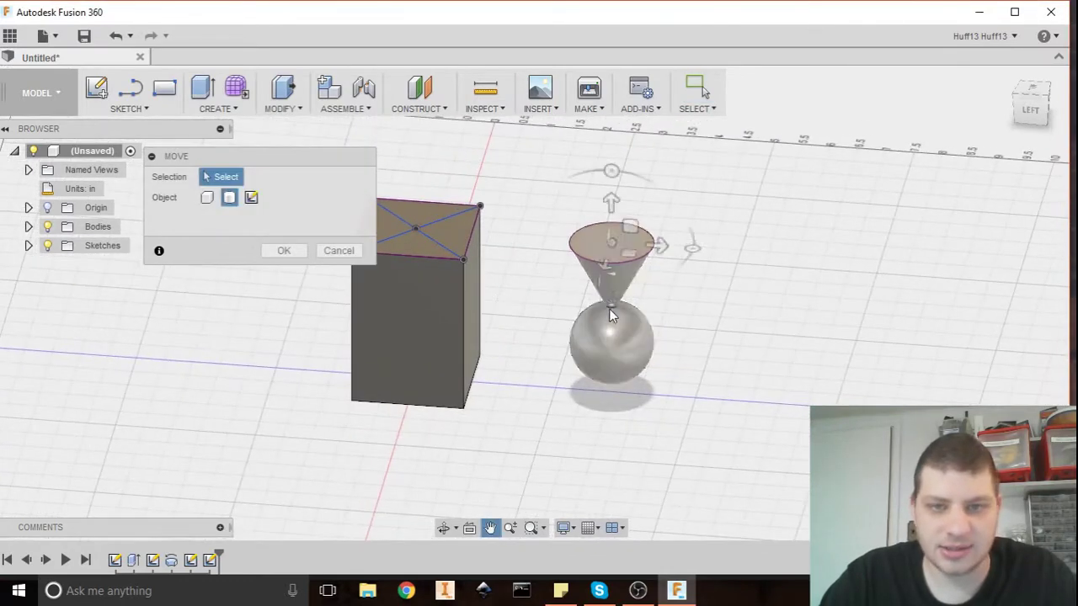
pyautogui.click(613, 246)
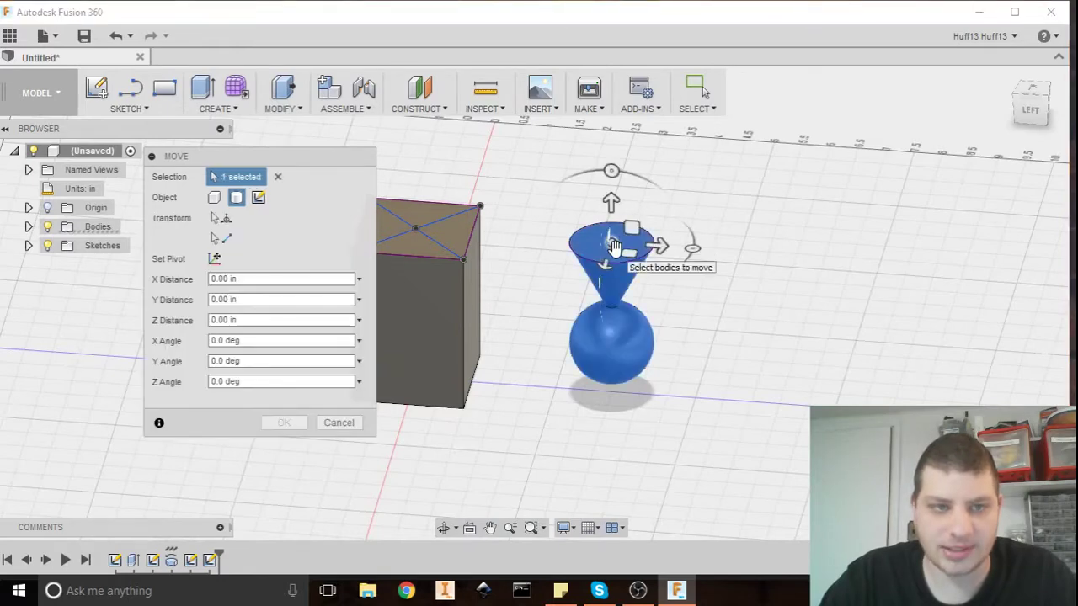
pyautogui.scroll(5, 614, 244)
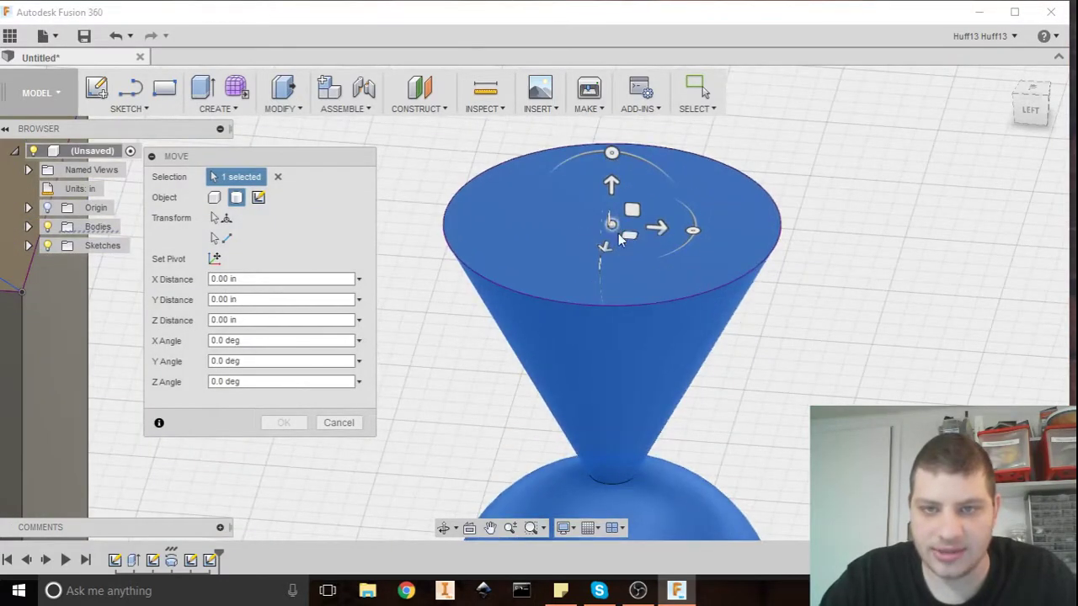
pyautogui.scroll(-5, 618, 240)
pyautogui.moveTo(627, 236); pyautogui.dragTo(680, 266, button='middle')
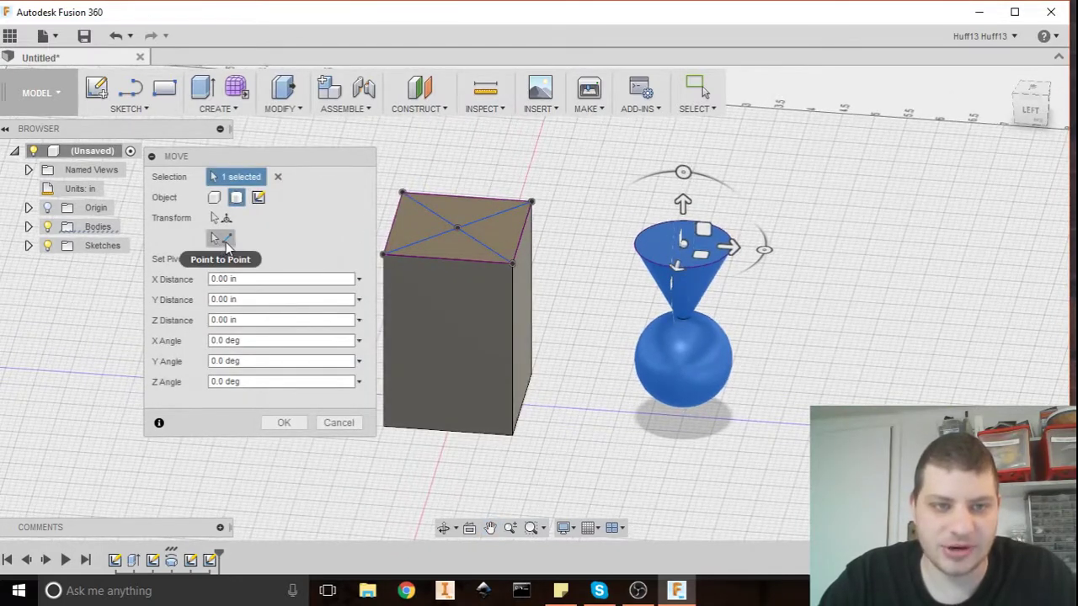
# Move the body point-to-point from the cone-top centre to the box-top centre
pyautogui.click(222, 240)
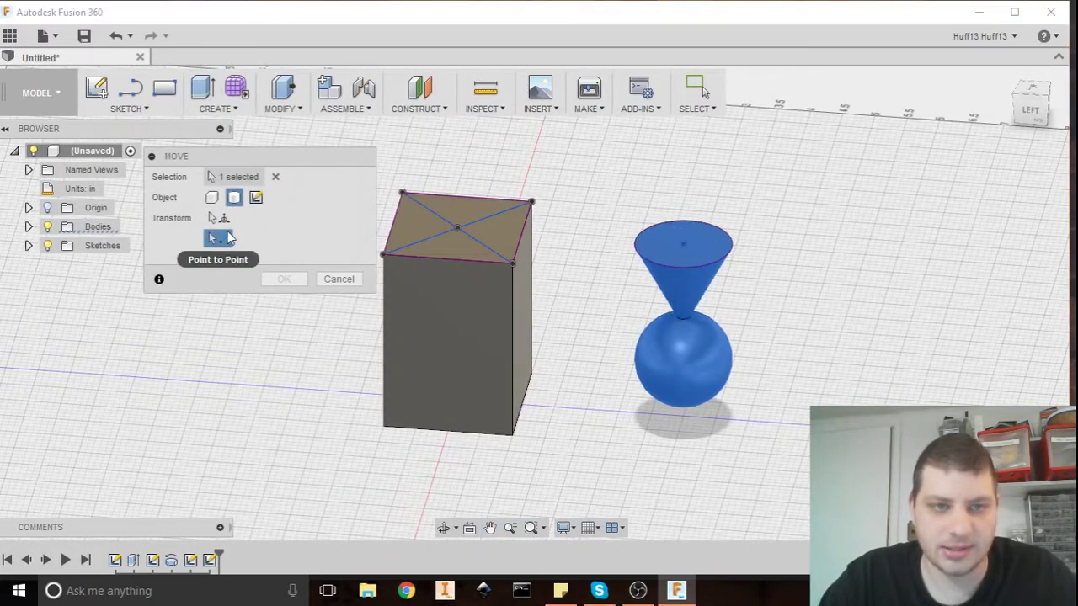
pyautogui.click(684, 245)
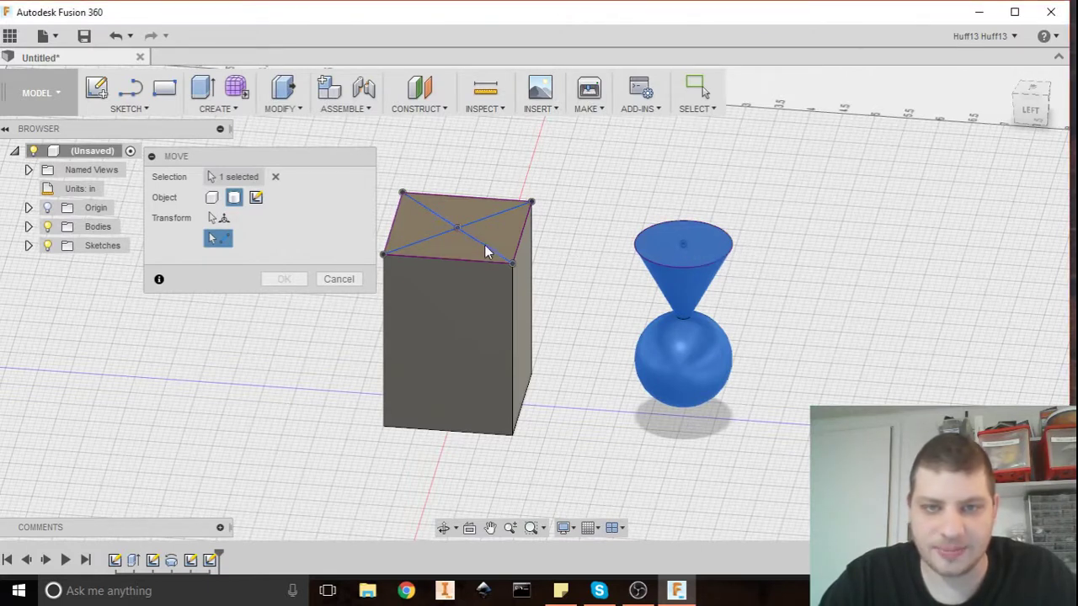
pyautogui.click(458, 229)
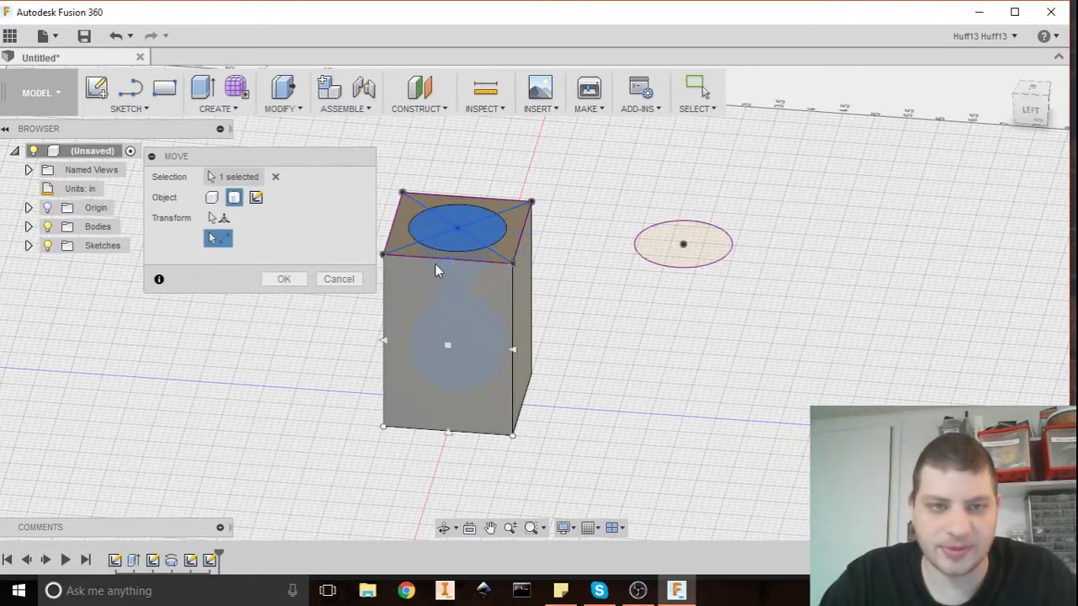
pyautogui.click(280, 279)
pyautogui.keyDown('shift'); pyautogui.moveTo(534, 289); pyautogui.dragTo(640, 345, button='middle'); pyautogui.keyUp('shift')
pyautogui.keyDown('shift'); pyautogui.moveTo(654, 282); pyautogui.dragTo(583, 202, button='middle'); pyautogui.keyUp('shift')
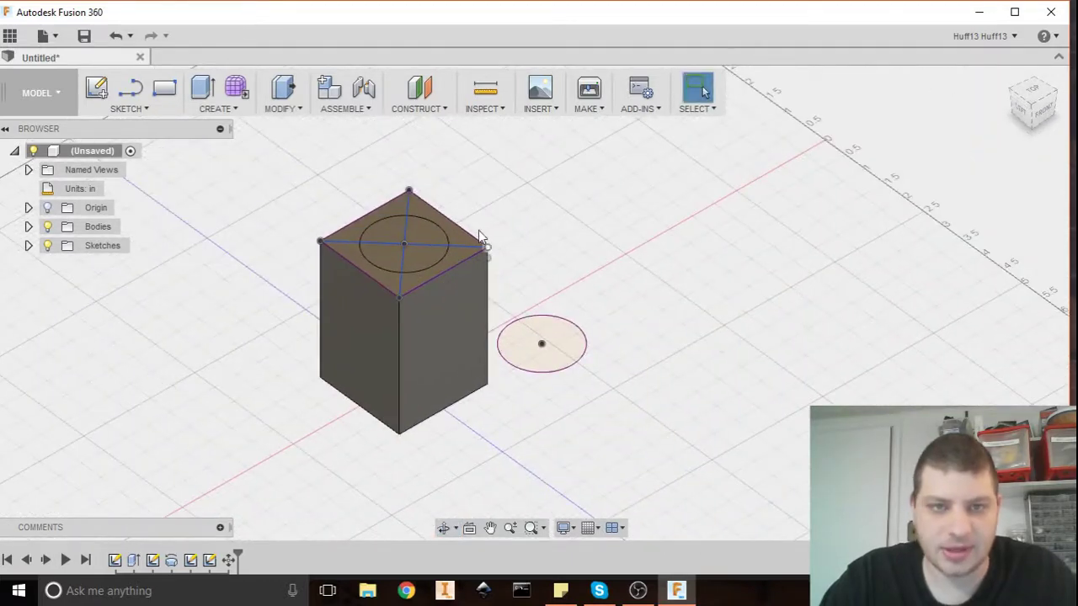
pyautogui.scroll(2, 409, 257)
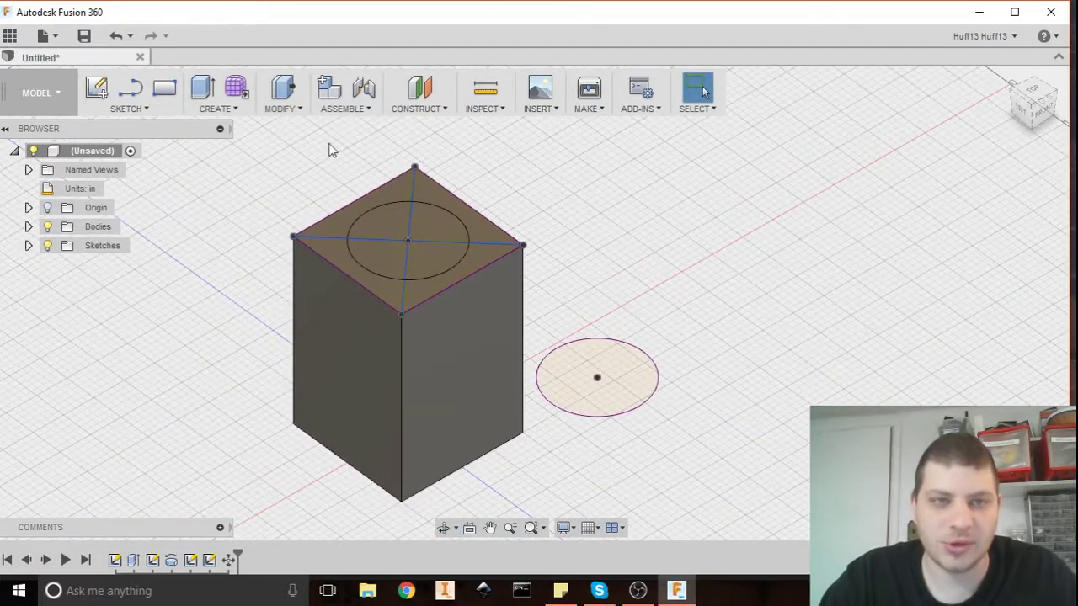
# Combine with Cut, using the box as target and the sphere-cone body as tool
pyautogui.click(299, 110)
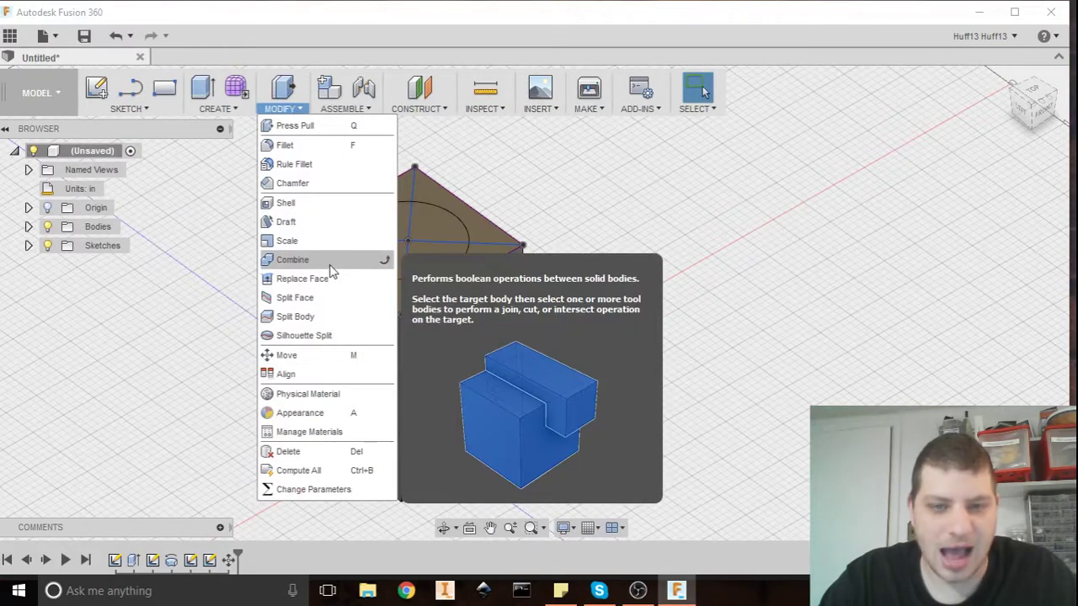
pyautogui.click(330, 265)
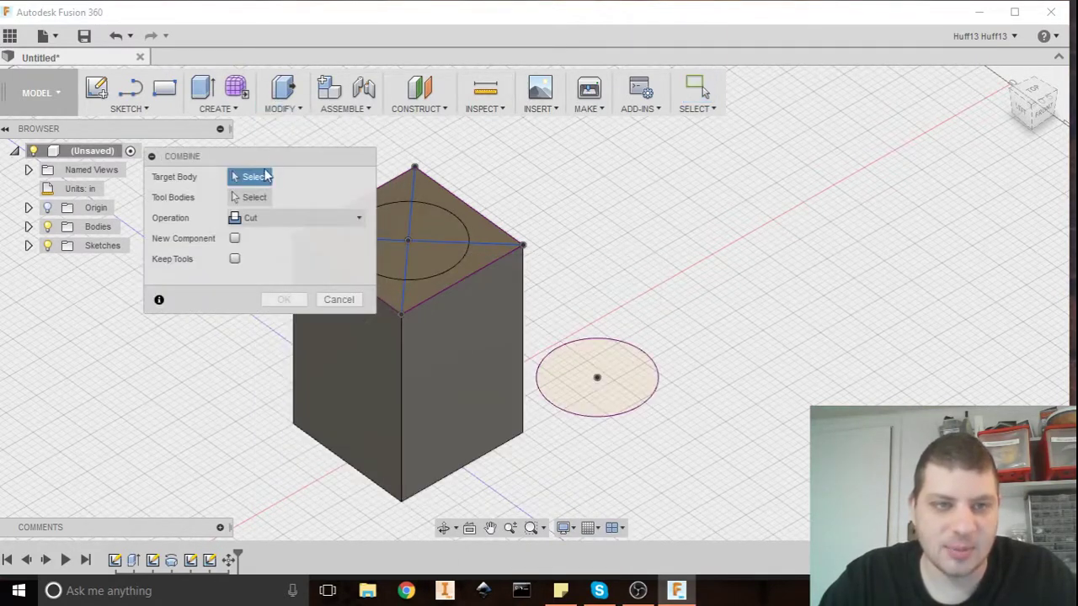
pyautogui.moveTo(267, 153); pyautogui.dragTo(162, 270)
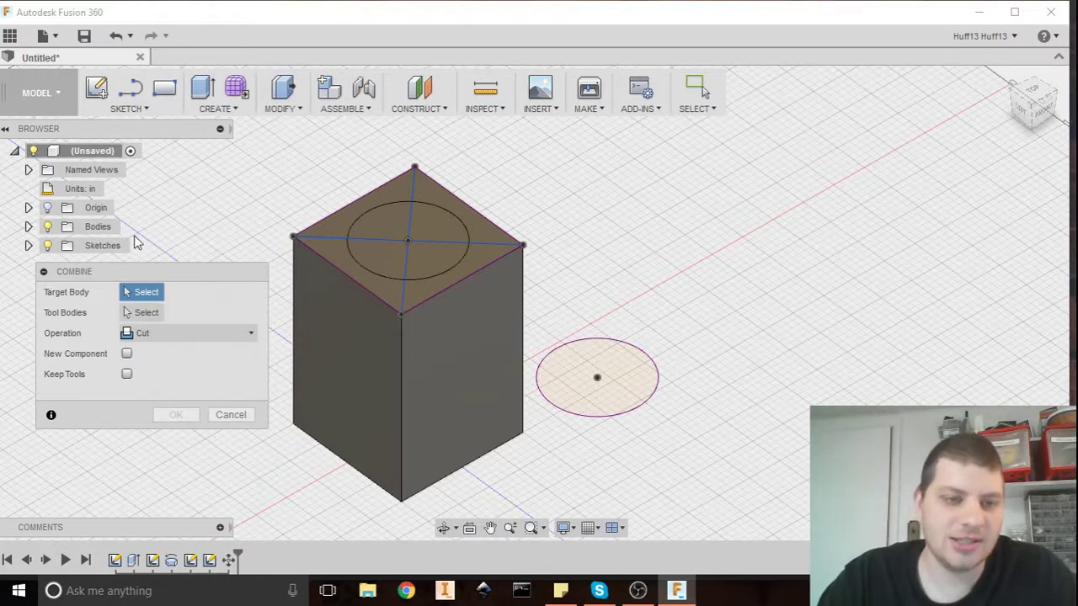
pyautogui.click(170, 337)
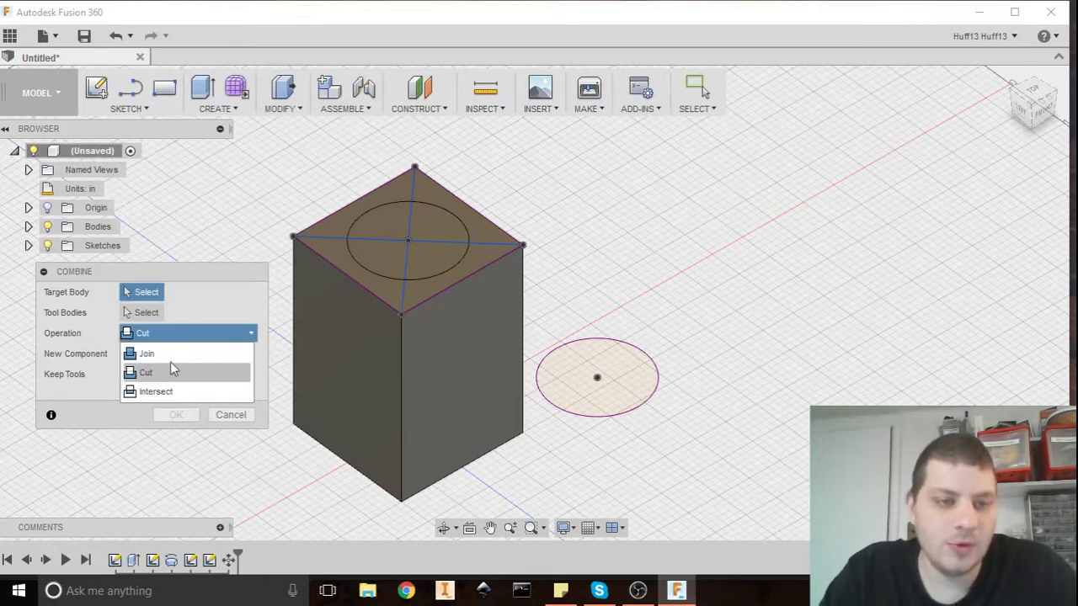
pyautogui.click(180, 375)
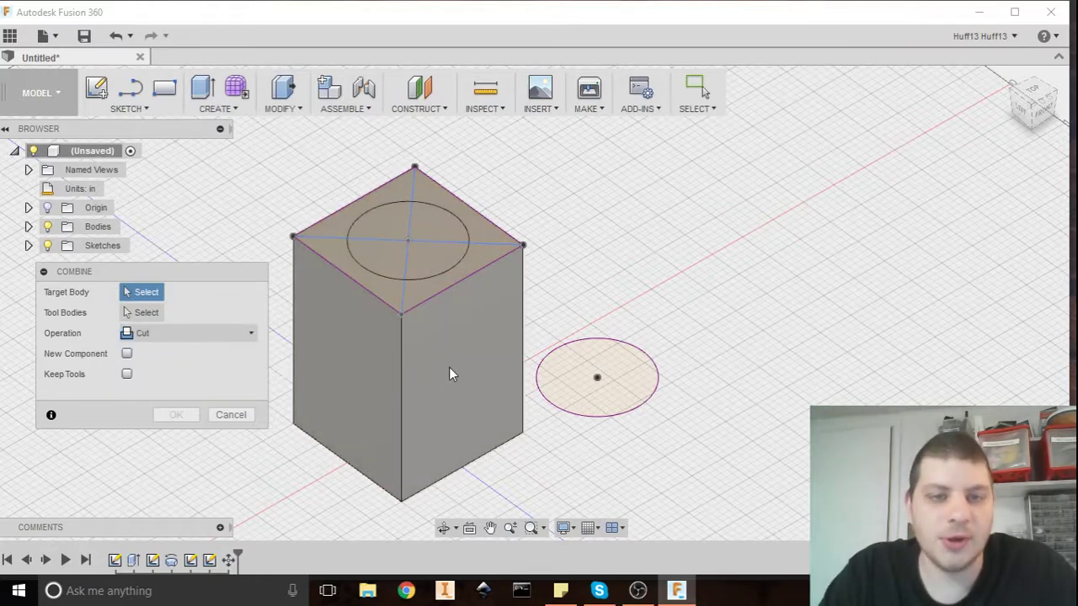
pyautogui.click(408, 395)
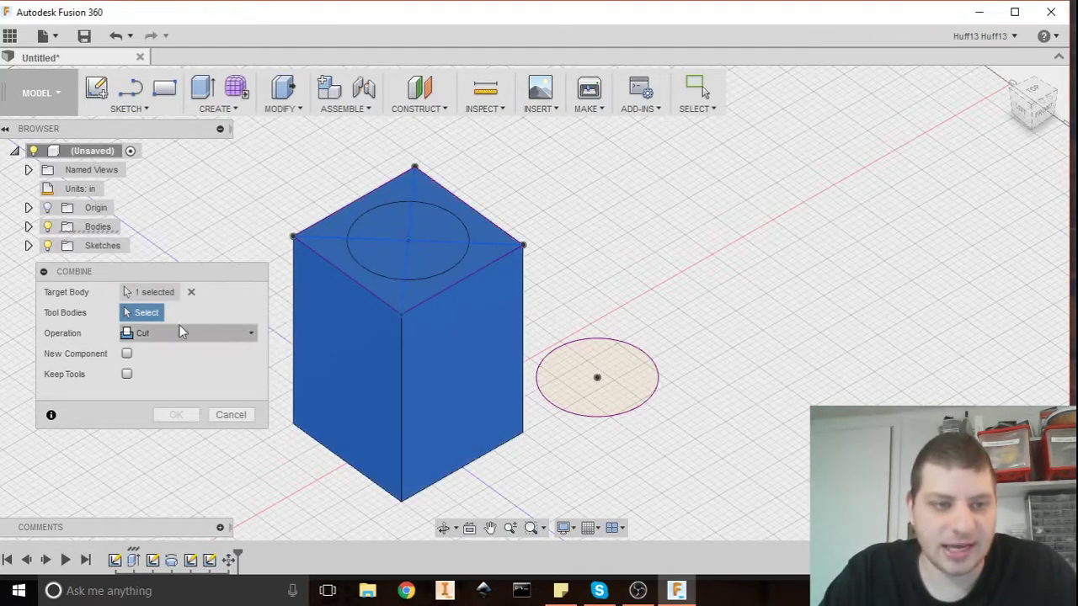
pyautogui.click(401, 255)
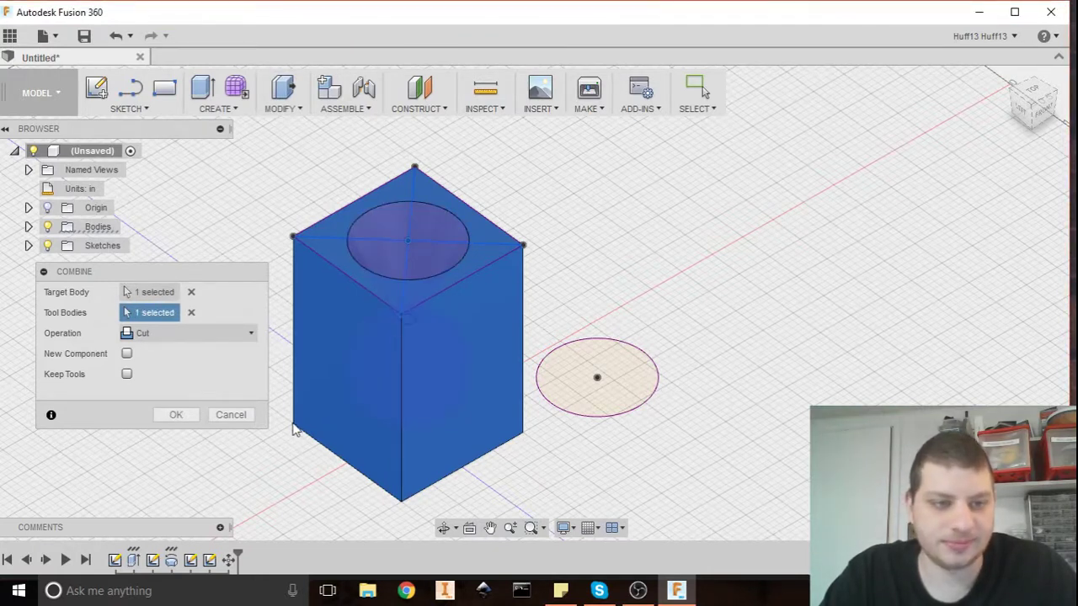
pyautogui.click(176, 414)
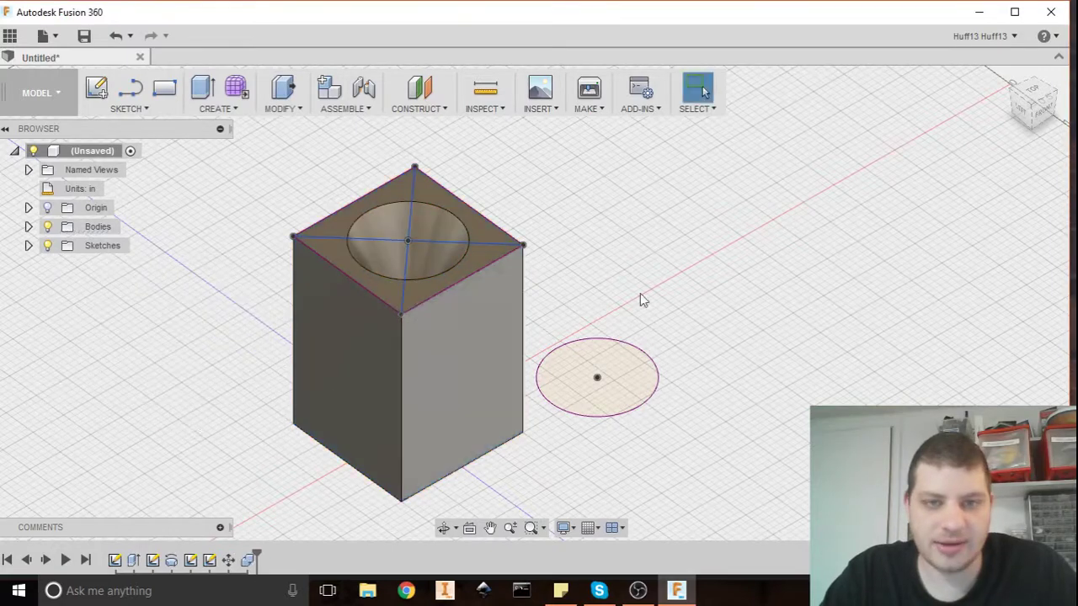
# Orbit and zoom to inspect the conical cavity opening in the box top
pyautogui.keyDown('shift'); pyautogui.moveTo(505, 270); pyautogui.dragTo(580, 439, button='middle'); pyautogui.keyUp('shift')
pyautogui.scroll(5, 583, 378)
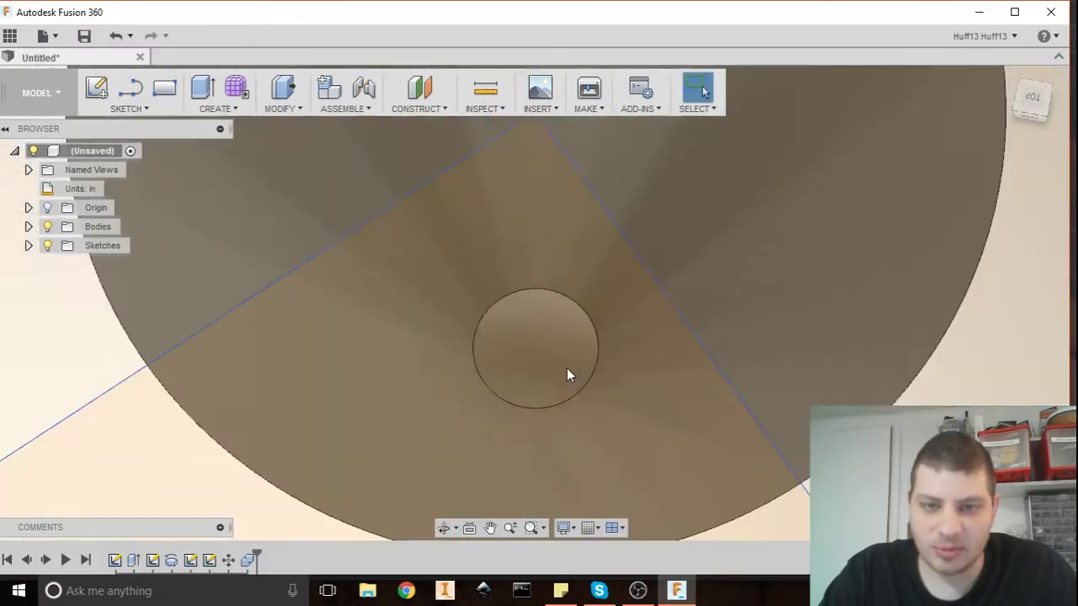
pyautogui.scroll(-3, 566, 368)
pyautogui.scroll(-6, 522, 413)
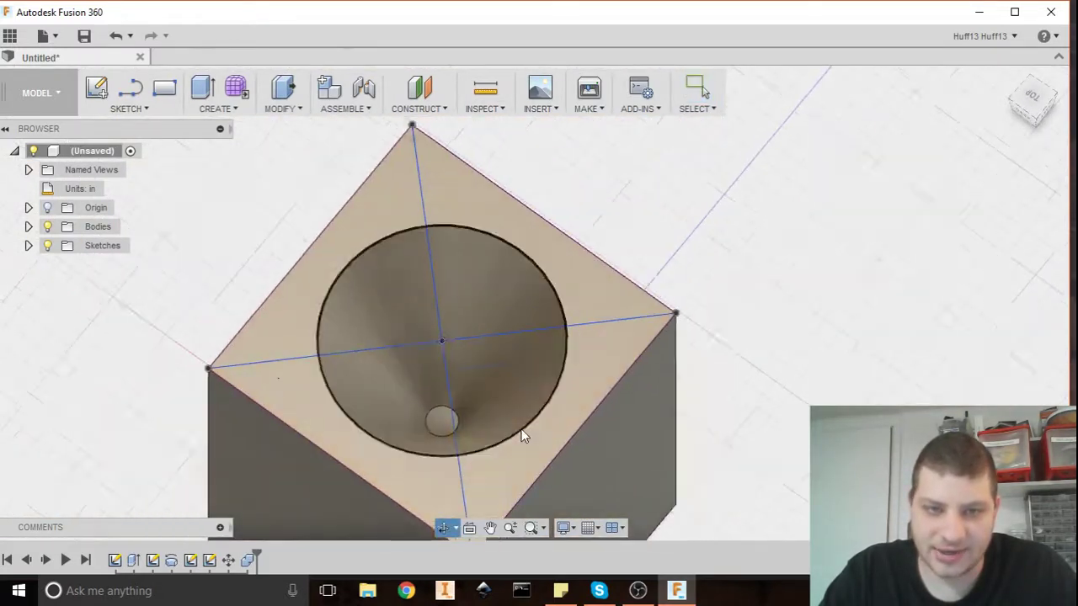
pyautogui.keyDown('shift'); pyautogui.moveTo(467, 320); pyautogui.dragTo(467, 379, button='middle'); pyautogui.keyUp('shift')
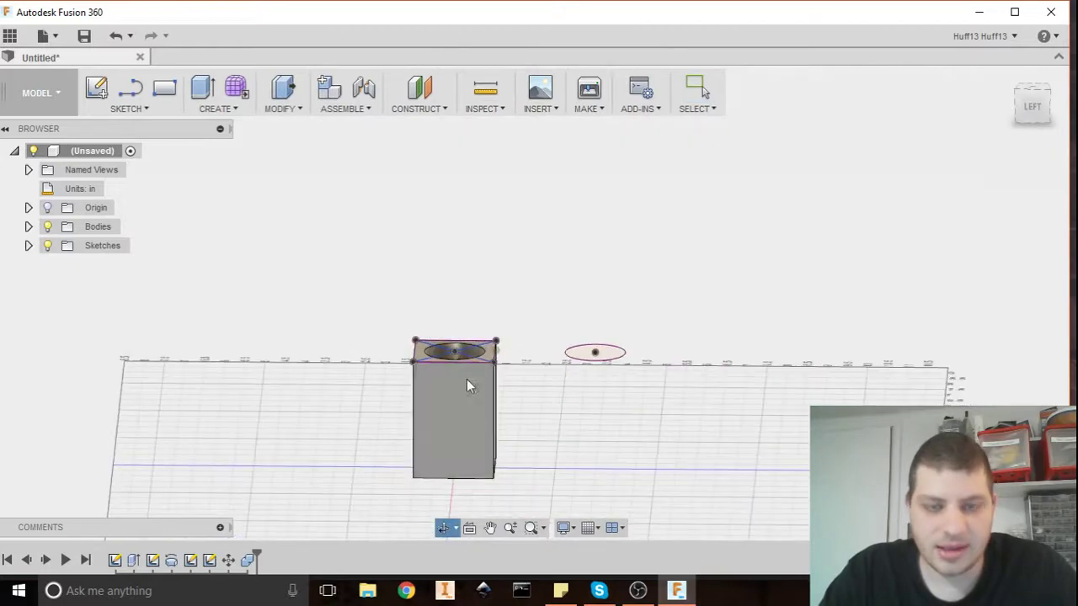
pyautogui.scroll(2, 479, 448)
pyautogui.scroll(2, 496, 339)
pyautogui.moveTo(496, 339); pyautogui.dragTo(504, 246, button='middle')
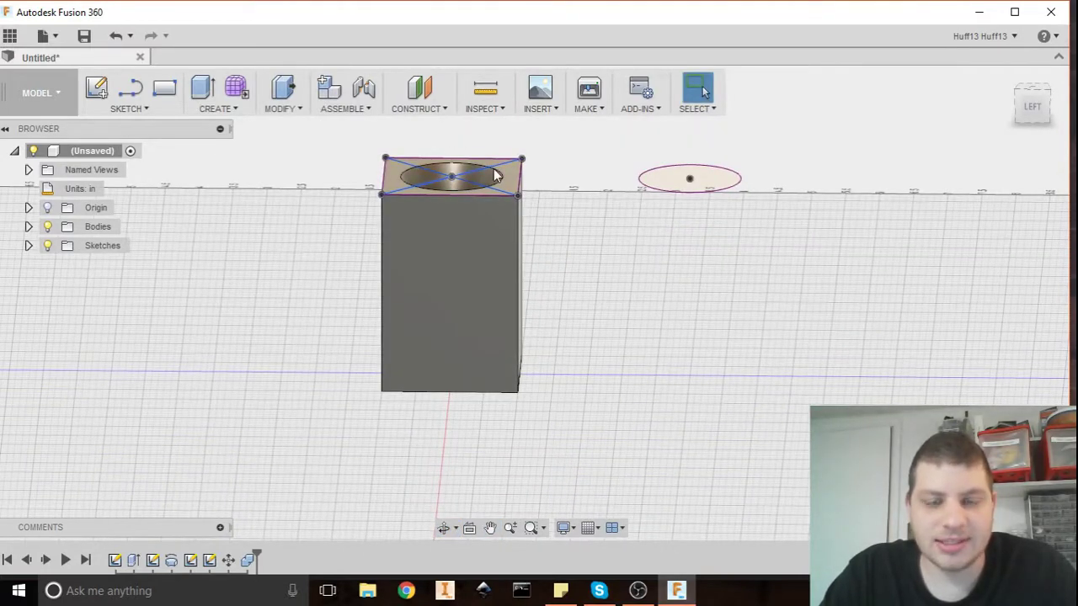
pyautogui.keyDown('shift'); pyautogui.moveTo(469, 211); pyautogui.dragTo(469, 272, button='middle'); pyautogui.keyUp('shift')
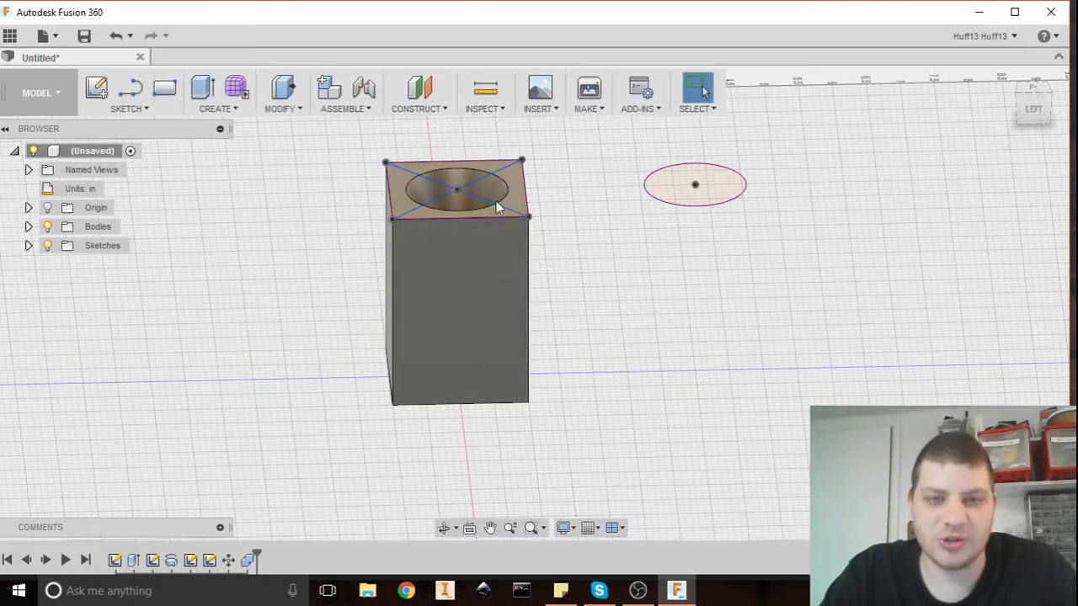
pyautogui.moveTo(464, 209)
pyautogui.keyDown('shift'); pyautogui.mouseDown(button='middle')
pyautogui.moveTo(500, 207)
pyautogui.moveTo(468, 297)
pyautogui.moveTo(500, 264)
pyautogui.moveTo(437, 234)
pyautogui.moveTo(300, 287)
pyautogui.mouseUp(button='middle'); pyautogui.keyUp('shift')
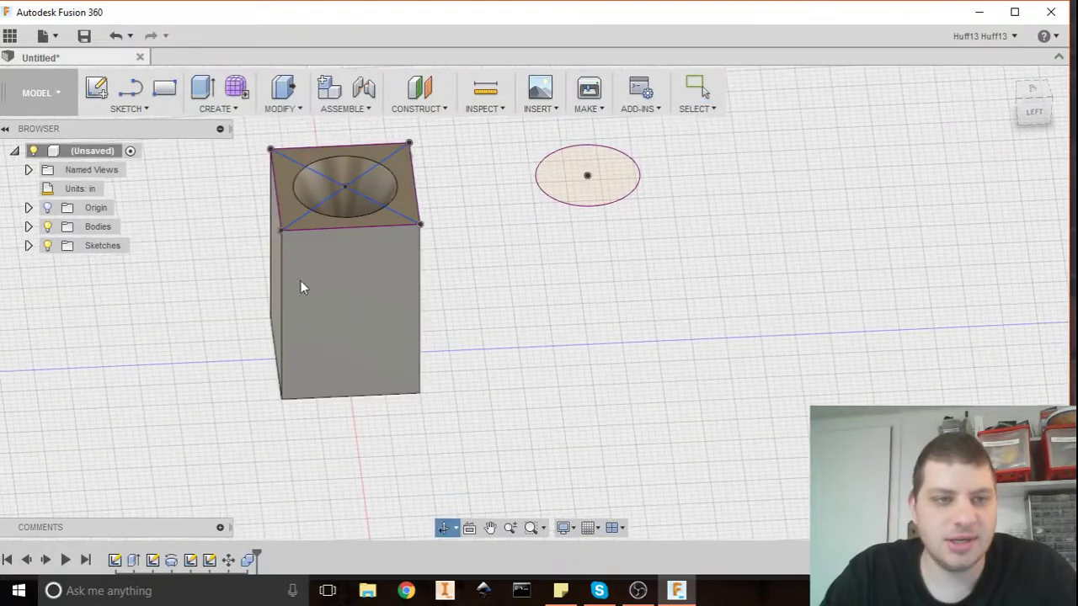
# Hide Sketch4 and Sketch3 in the Browser's Sketches folder
pyautogui.click(28, 246)
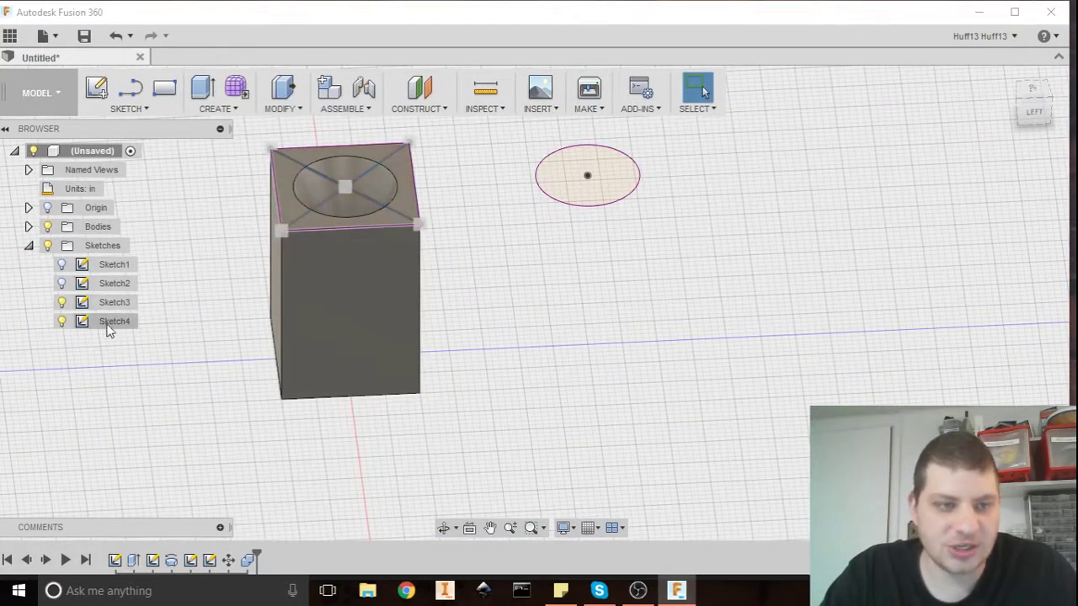
pyautogui.click(61, 320)
pyautogui.click(62, 302)
# Orbit around the hollowed box to inspect its side and the cone hole
pyautogui.keyDown('shift'); pyautogui.moveTo(504, 310); pyautogui.dragTo(539, 136, button='middle'); pyautogui.keyUp('shift')
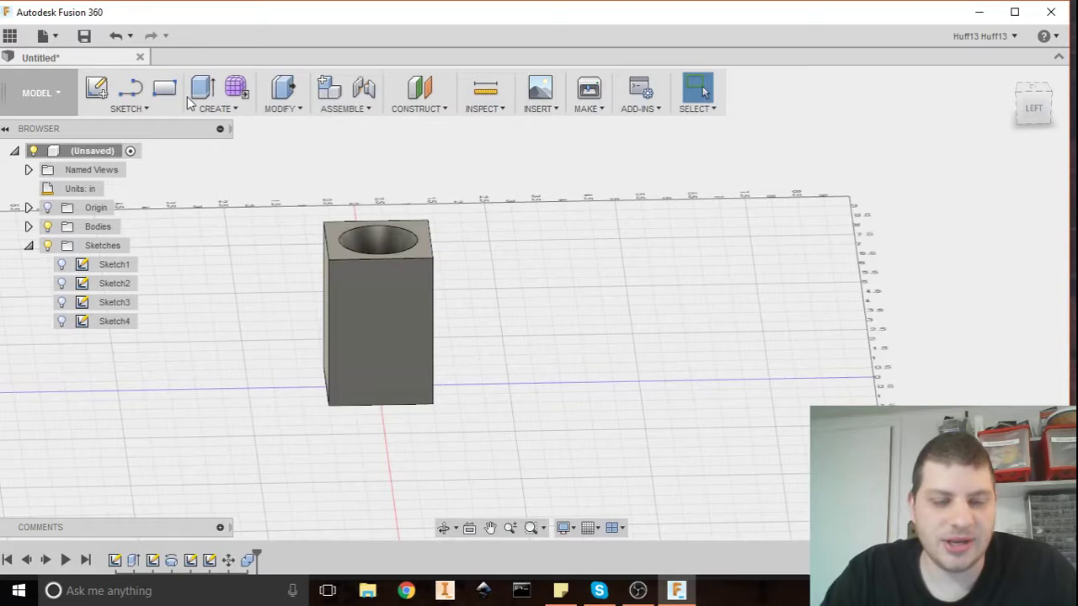
pyautogui.keyDown('shift'); pyautogui.moveTo(420, 248); pyautogui.dragTo(418, 220, button='middle'); pyautogui.keyUp('shift')
pyautogui.scroll(2, 362, 379)
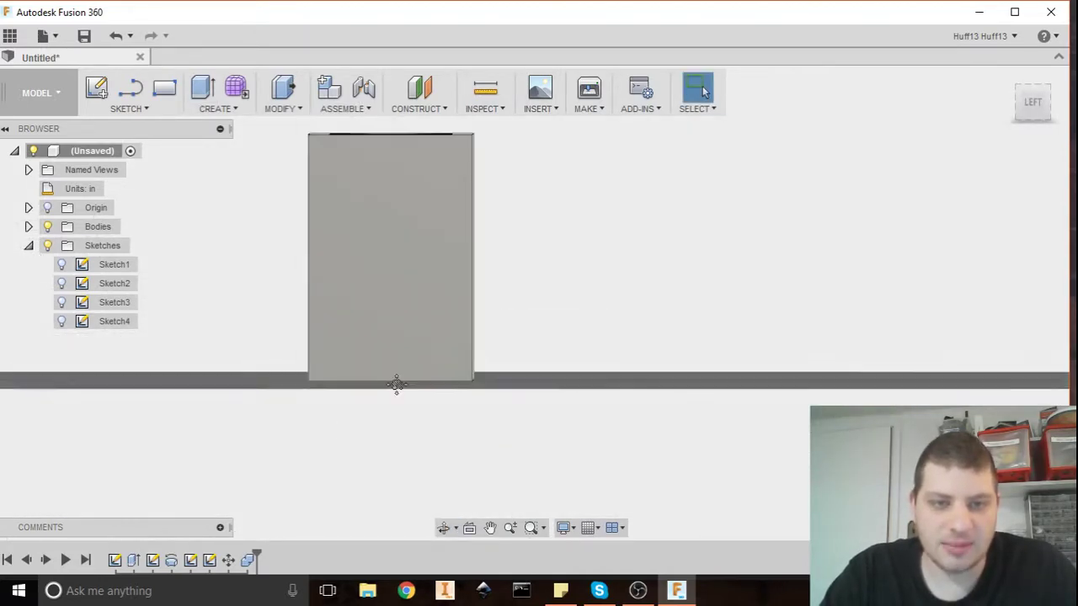
pyautogui.moveTo(396, 384); pyautogui.dragTo(378, 452, button='middle')
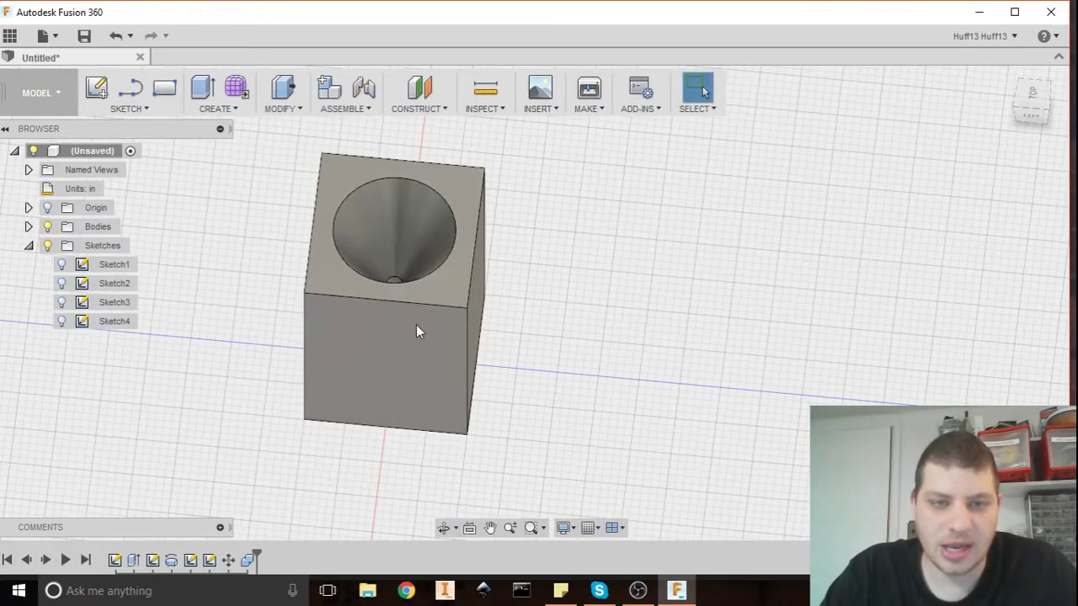
pyautogui.keyDown('shift'); pyautogui.moveTo(416, 324); pyautogui.dragTo(497, 343, button='middle'); pyautogui.keyUp('shift')
pyautogui.press('Escape')
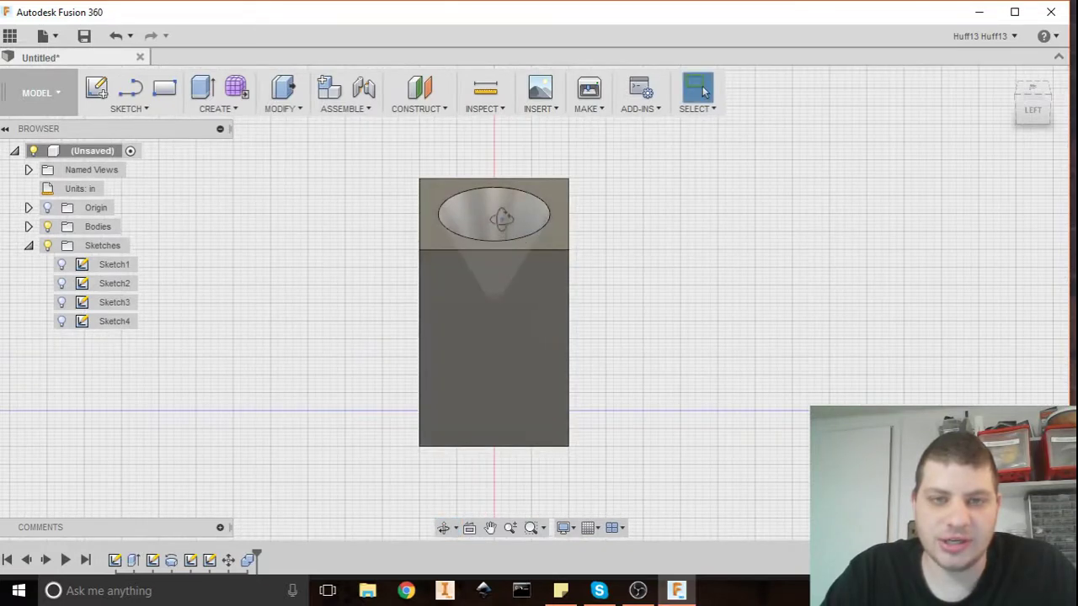
pyautogui.keyDown('shift'); pyautogui.moveTo(502, 219); pyautogui.dragTo(484, 263, button='middle'); pyautogui.keyUp('shift')
pyautogui.keyDown('shift'); pyautogui.moveTo(481, 390); pyautogui.dragTo(483, 442, button='middle'); pyautogui.keyUp('shift')
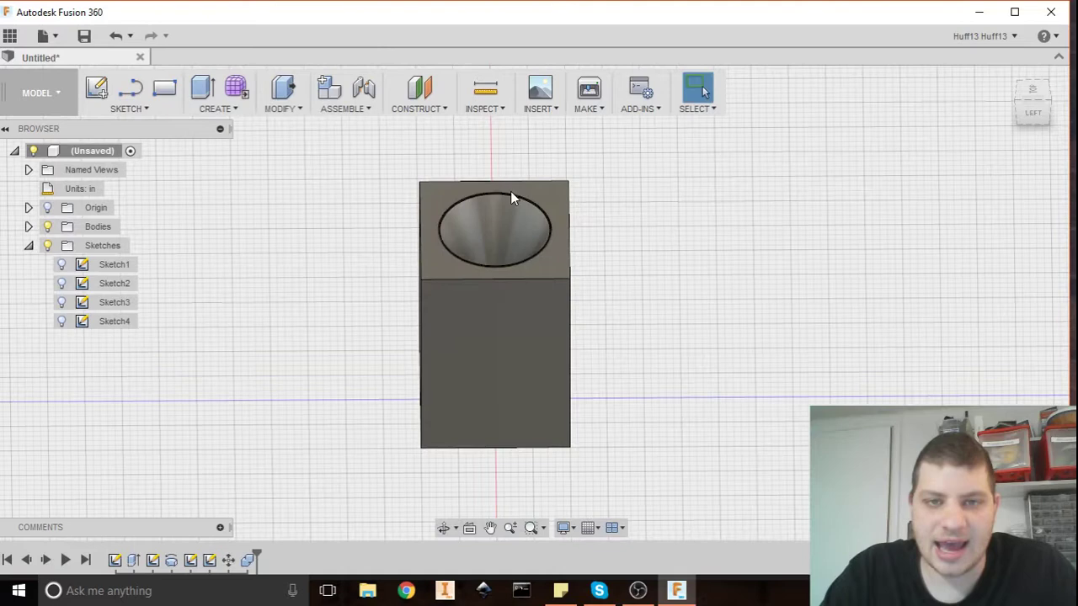
pyautogui.keyDown('shift'); pyautogui.moveTo(533, 216); pyautogui.dragTo(404, 200, button='middle'); pyautogui.keyUp('shift')
# Start a sketch on the box's side face and draw the first zigzag segments
pyautogui.click(98, 90)
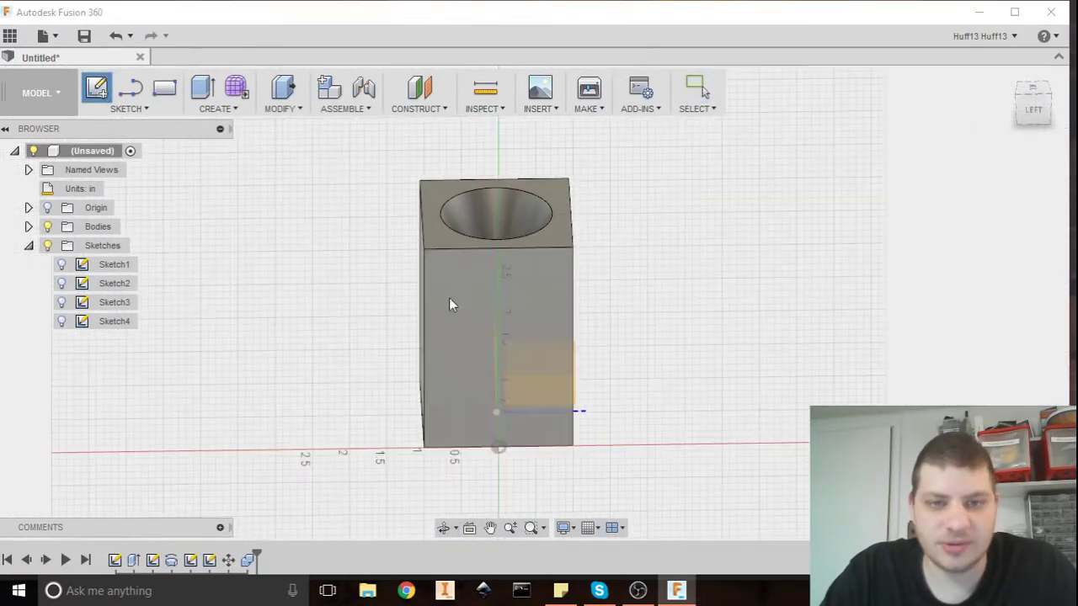
pyautogui.click(485, 307)
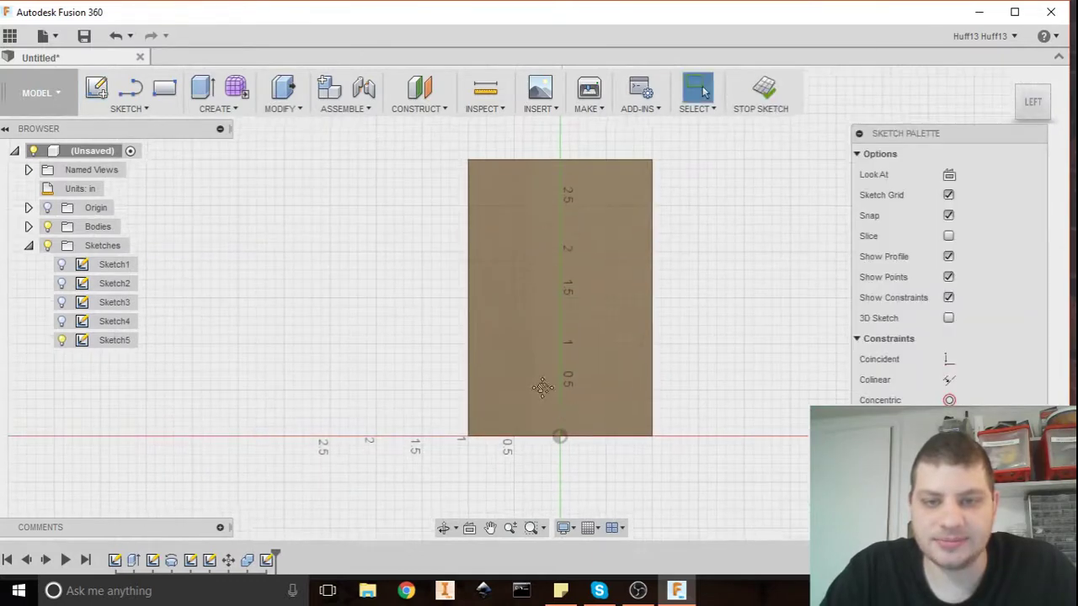
pyautogui.scroll(1, 485, 314)
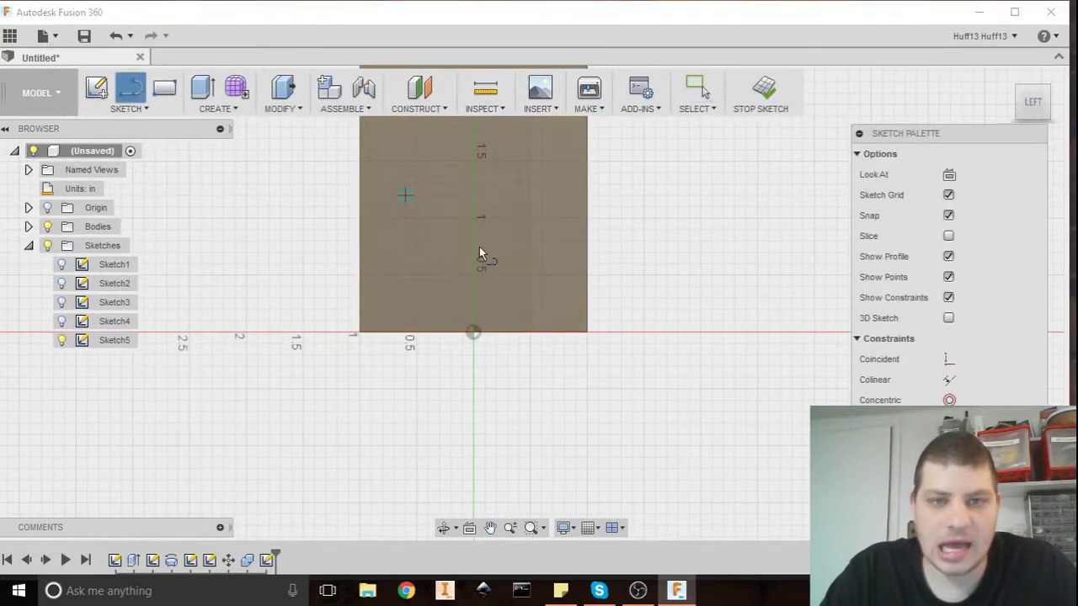
pyautogui.click(505, 296)
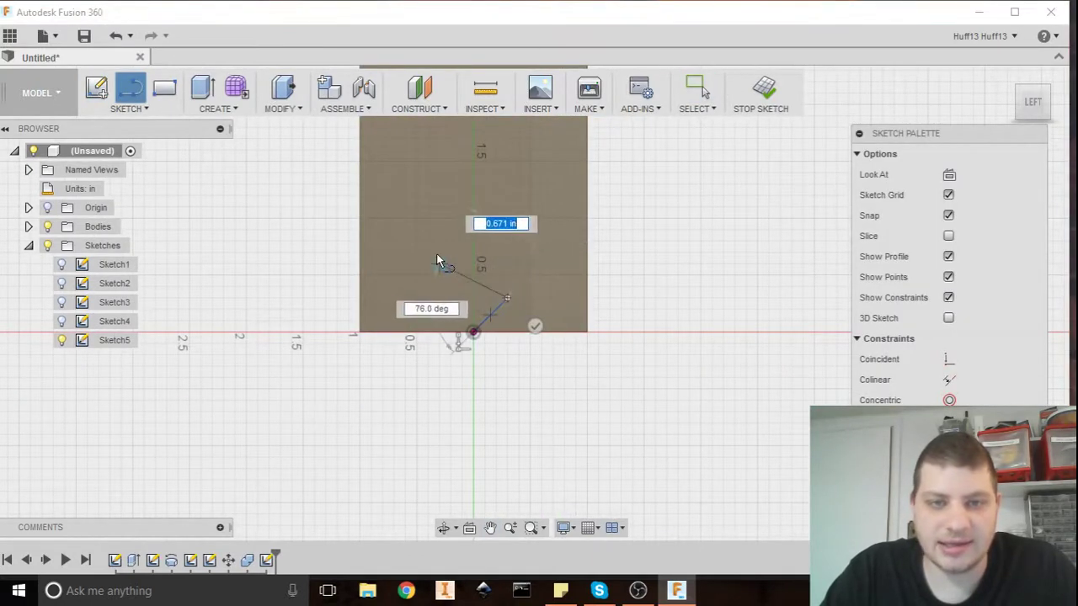
pyautogui.click(442, 253)
pyautogui.click(485, 222)
pyautogui.click(529, 197)
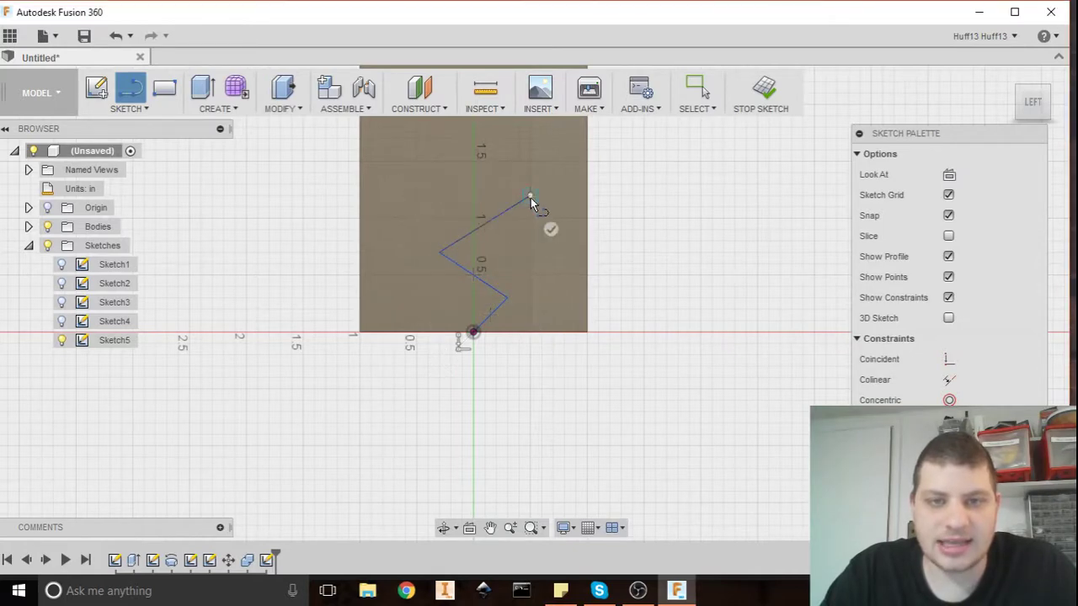
# Continue the zigzag line up to the box's top edge and end it
pyautogui.moveTo(530, 198); pyautogui.dragTo(506, 271, button='middle')
pyautogui.click(430, 235)
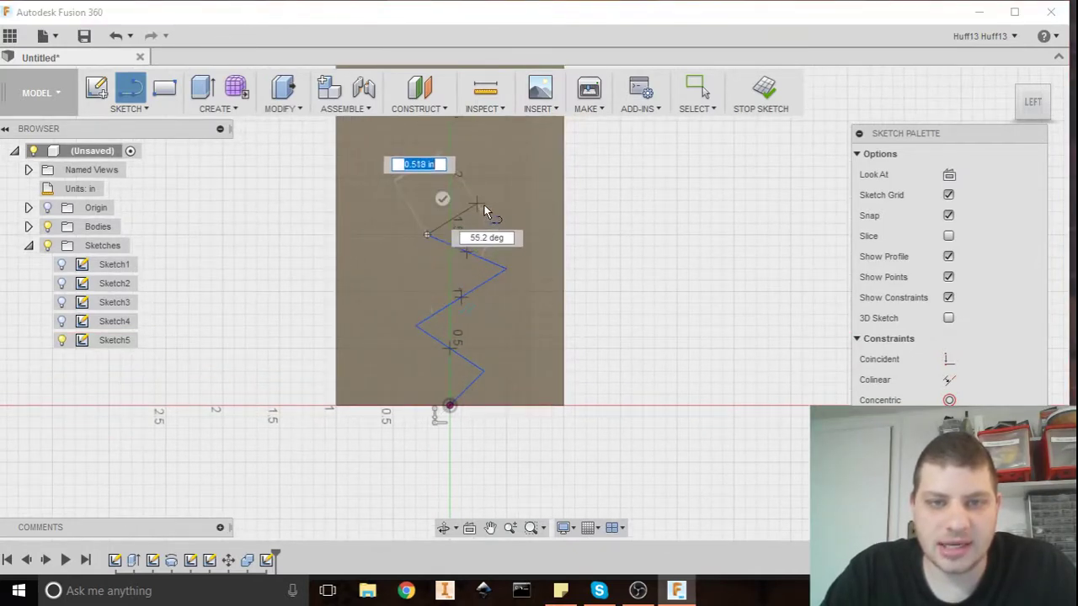
pyautogui.click(487, 196)
pyautogui.moveTo(499, 220); pyautogui.dragTo(486, 278, button='middle')
pyautogui.scroll(-1, 487, 278)
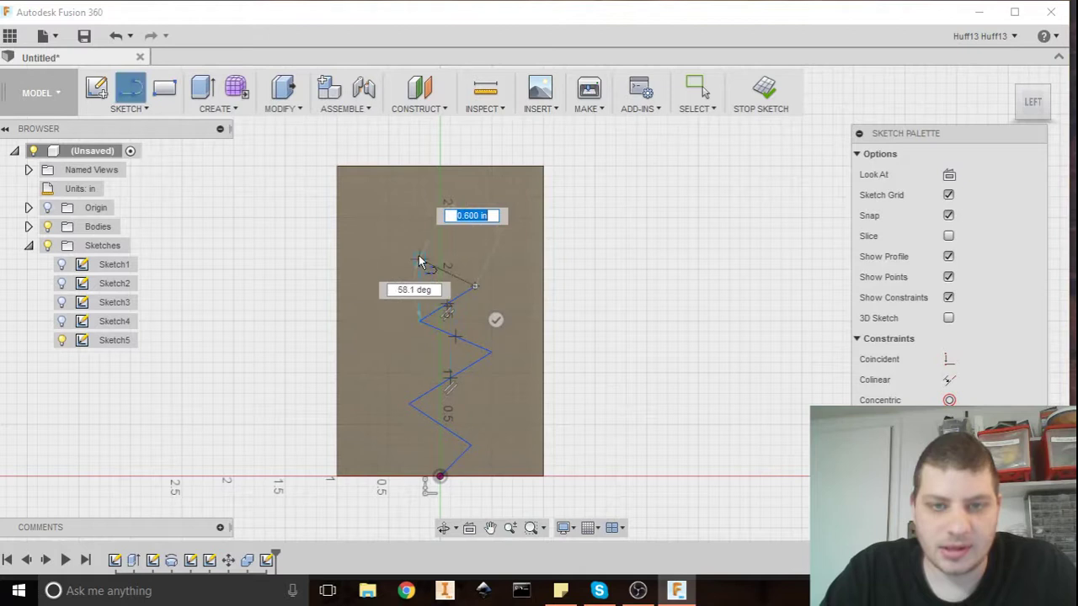
pyautogui.click(419, 261)
pyautogui.click(474, 229)
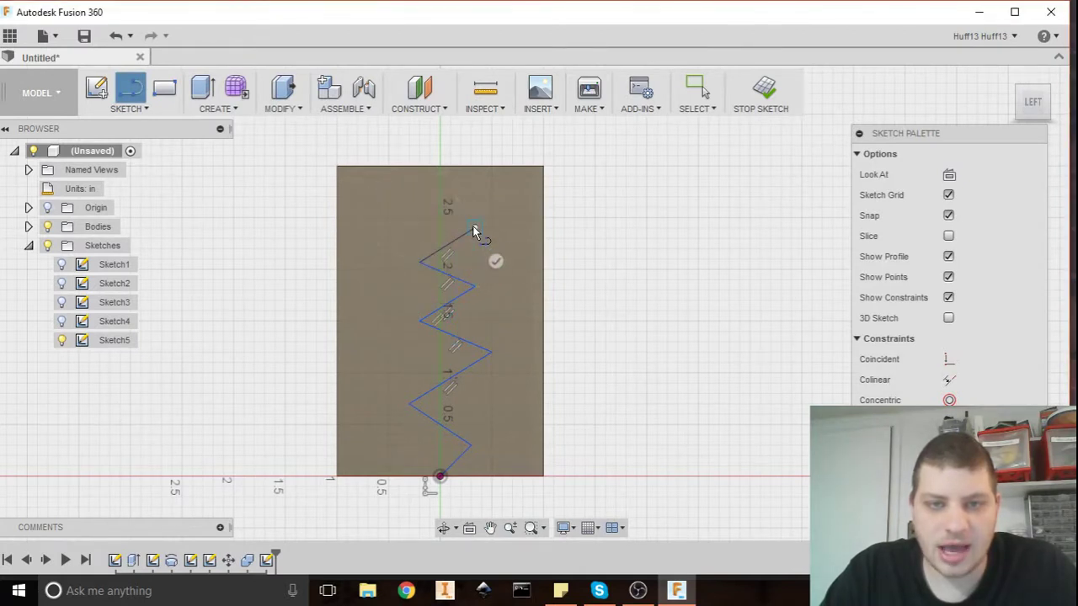
pyautogui.click(410, 199)
pyautogui.doubleClick(466, 183)
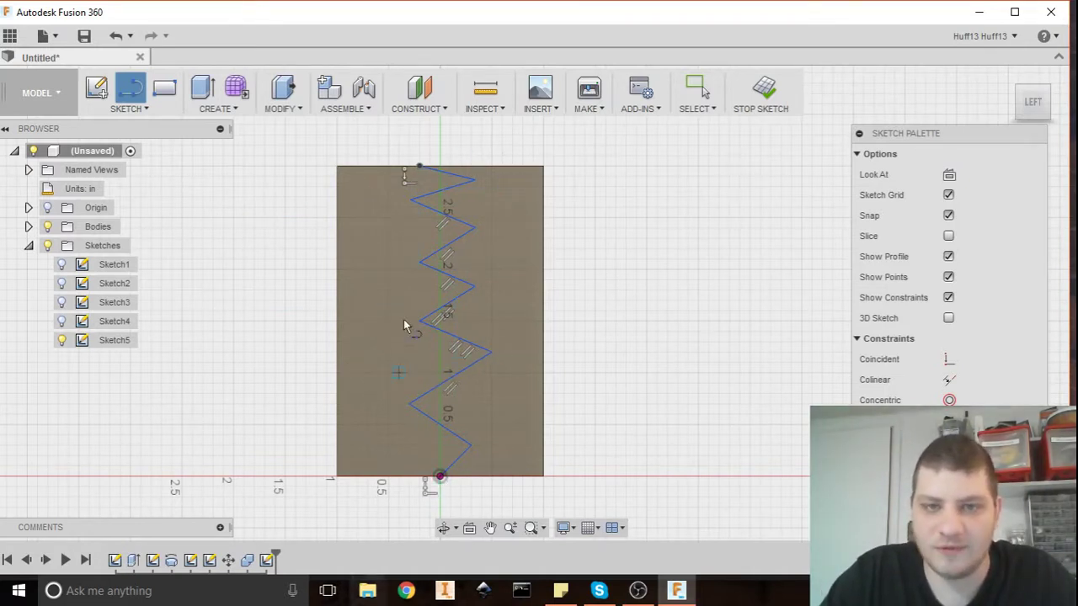
# Finish the zigzag Sketch5 and orbit the model into a 3D view
pyautogui.click(766, 91)
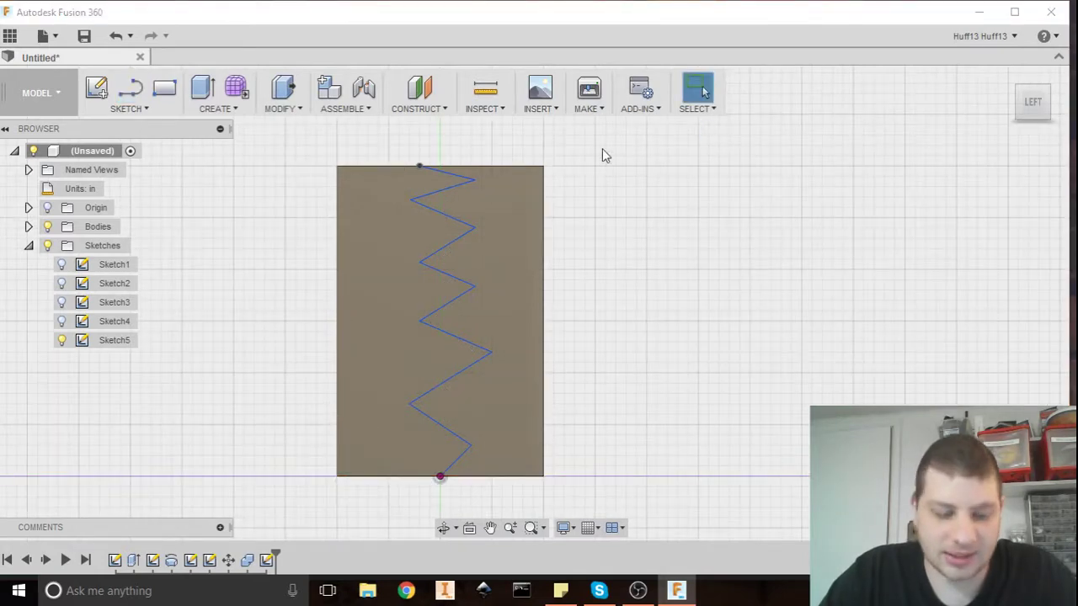
pyautogui.moveTo(494, 224)
pyautogui.keyDown('shift'); pyautogui.mouseDown(button='middle')
pyautogui.moveTo(546, 180)
pyautogui.moveTo(640, 185)
pyautogui.mouseUp(button='middle'); pyautogui.keyUp('shift')
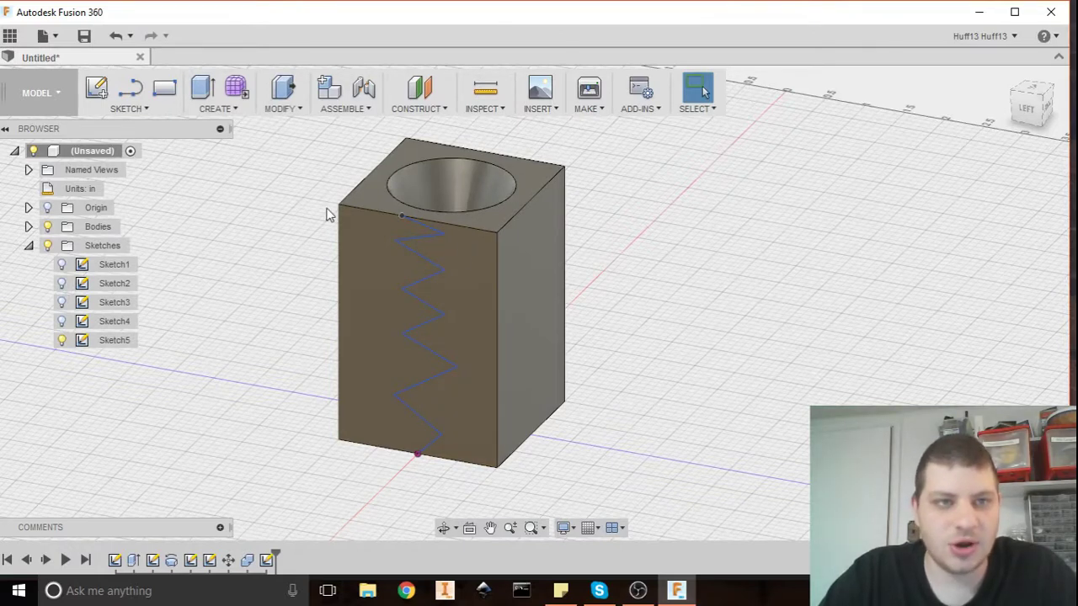
pyautogui.click(237, 114)
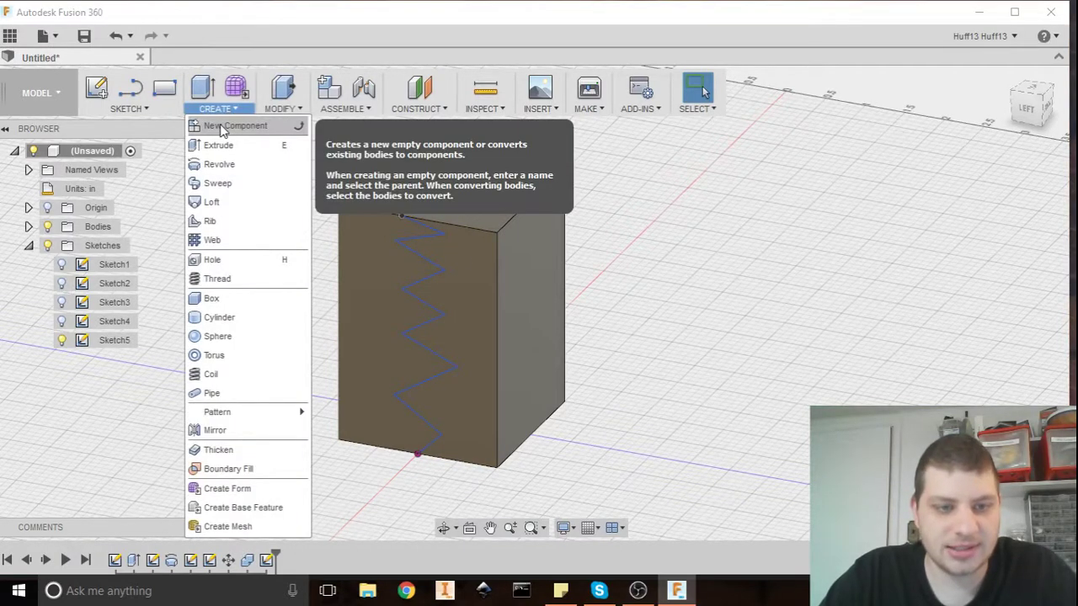
# Enter the Sculpt form workspace and dismiss its introduction notice
pyautogui.click(215, 490)
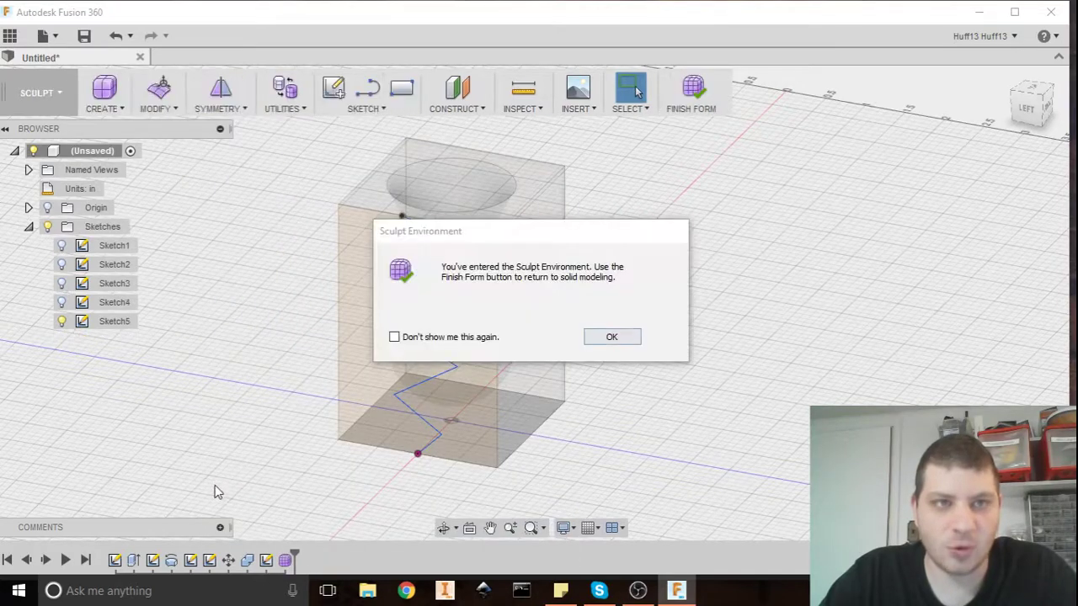
pyautogui.click(593, 336)
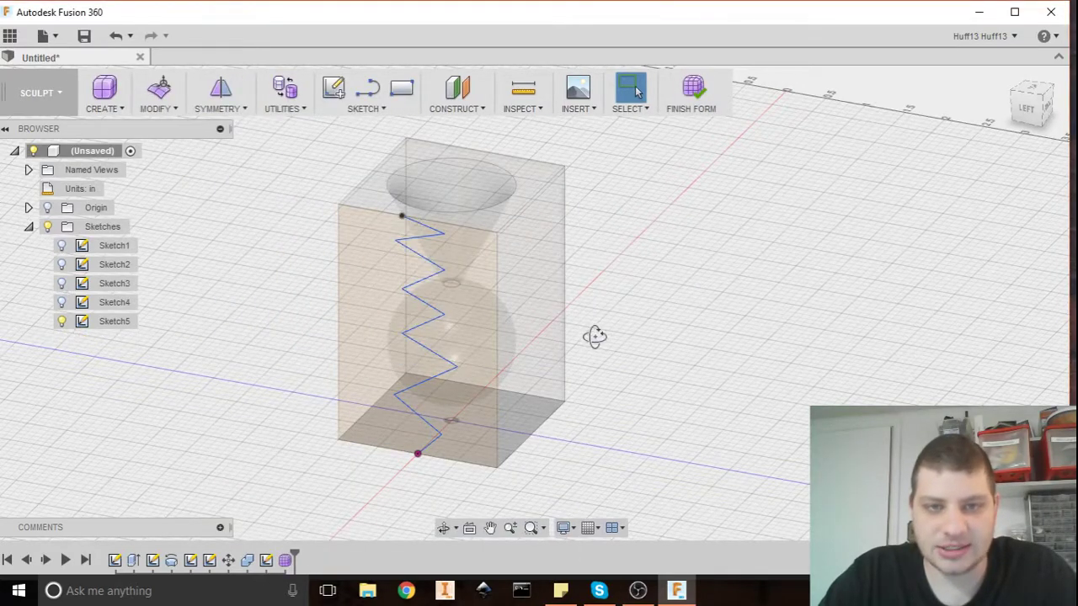
pyautogui.keyDown('shift'); pyautogui.moveTo(595, 337); pyautogui.dragTo(468, 362, button='middle'); pyautogui.keyUp('shift')
pyautogui.keyDown('shift'); pyautogui.moveTo(446, 327); pyautogui.dragTo(334, 145, button='middle'); pyautogui.keyUp('shift')
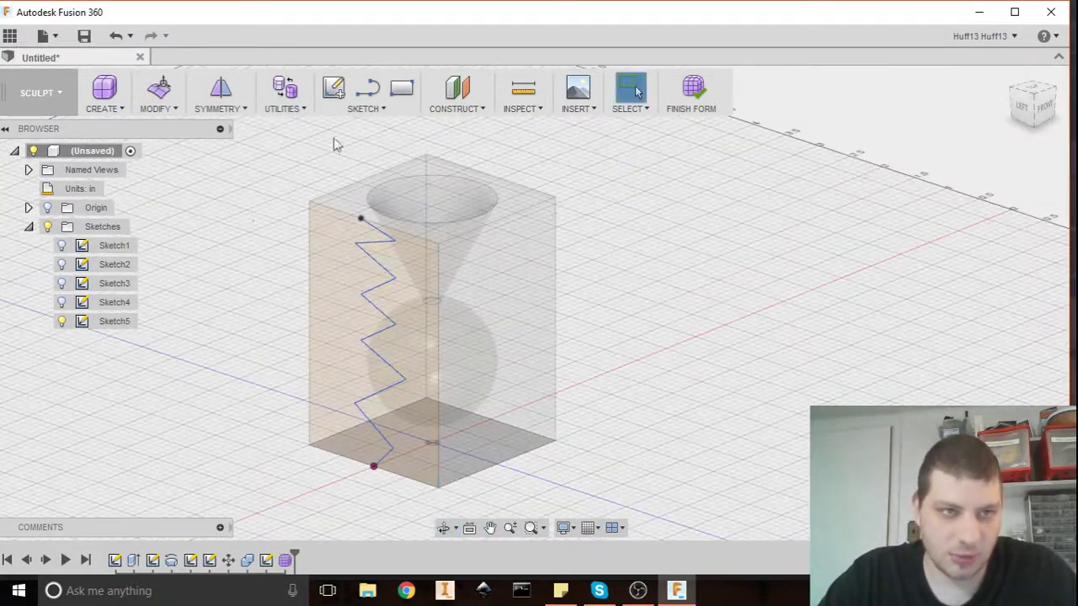
# Extrude the zigzag sketch line 2.20 in through the block as a form surface
pyautogui.click(120, 109)
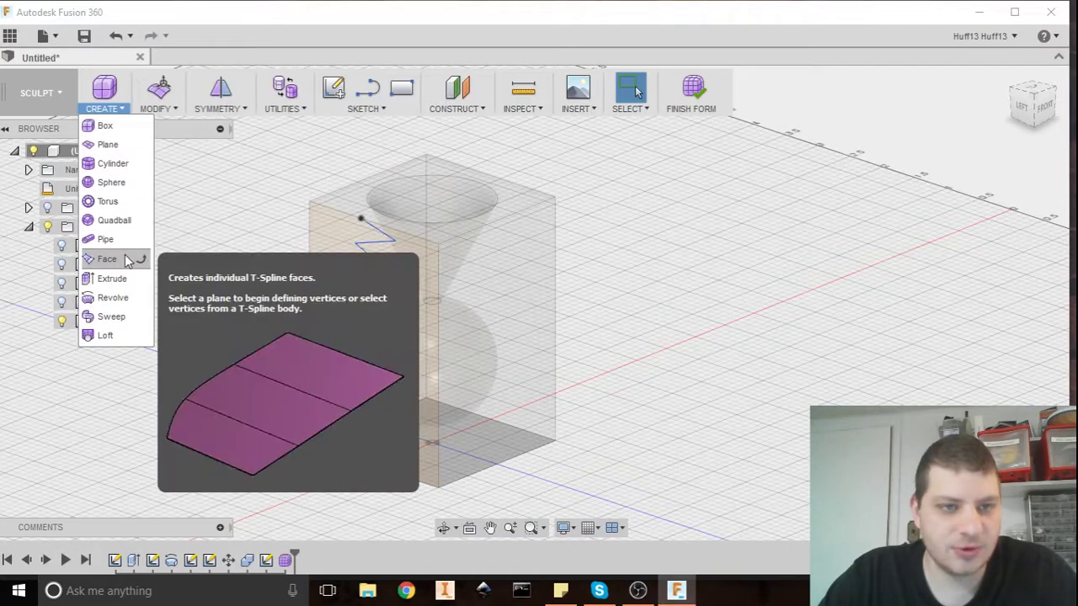
pyautogui.click(124, 279)
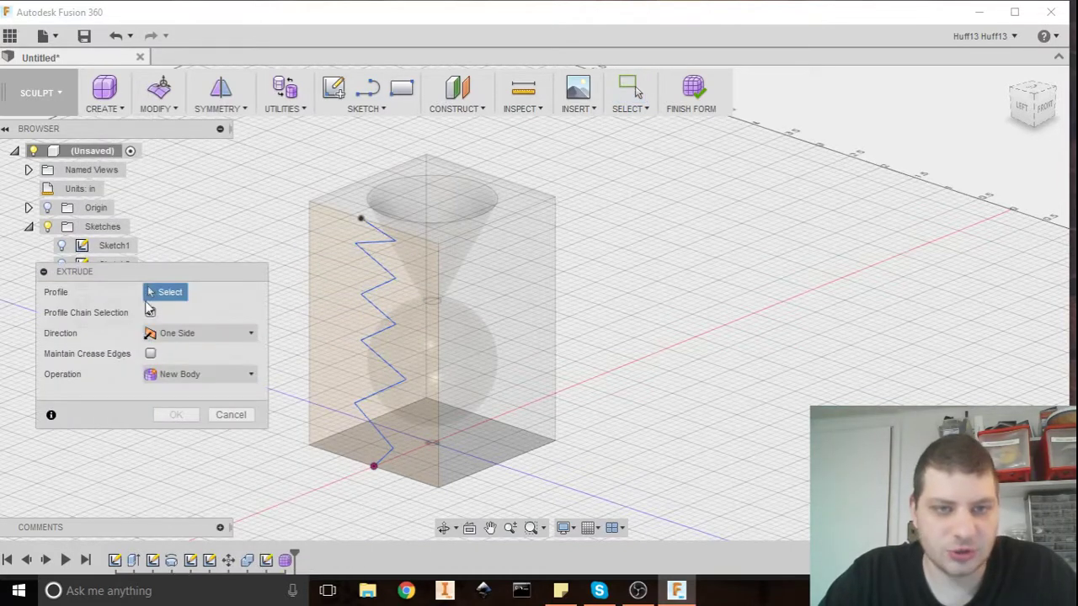
pyautogui.click(393, 266)
pyautogui.keyDown('shift'); pyautogui.moveTo(403, 368); pyautogui.dragTo(374, 288, button='middle'); pyautogui.keyUp('shift')
pyautogui.moveTo(367, 276); pyautogui.dragTo(577, 218)
pyautogui.keyDown('shift'); pyautogui.moveTo(626, 277); pyautogui.dragTo(715, 271, button='middle'); pyautogui.keyUp('shift')
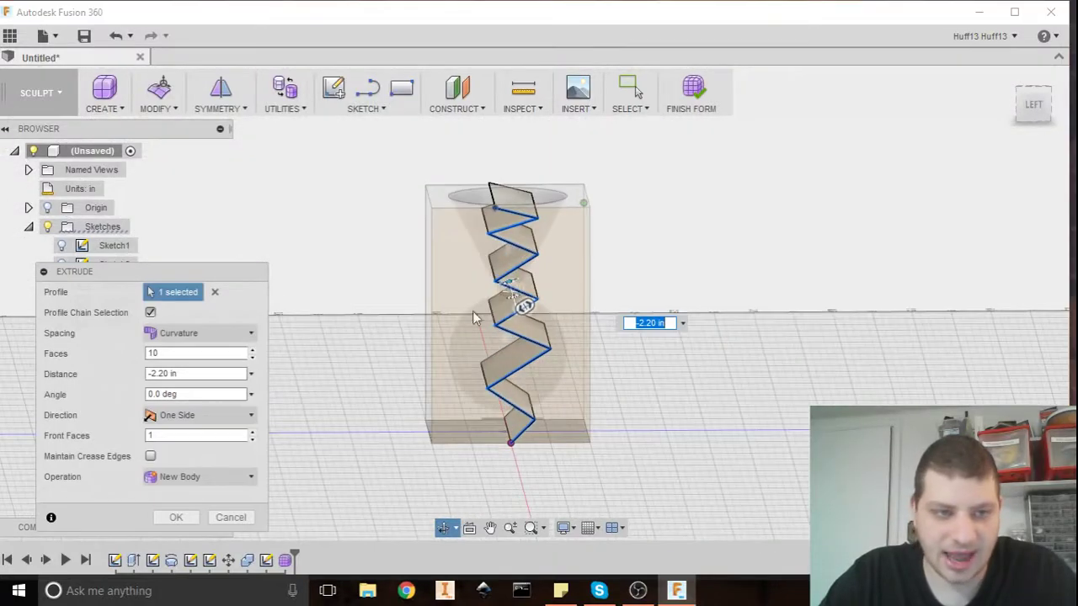
pyautogui.click(176, 517)
pyautogui.keyDown('shift'); pyautogui.moveTo(573, 378); pyautogui.dragTo(676, 278, button='middle'); pyautogui.keyUp('shift')
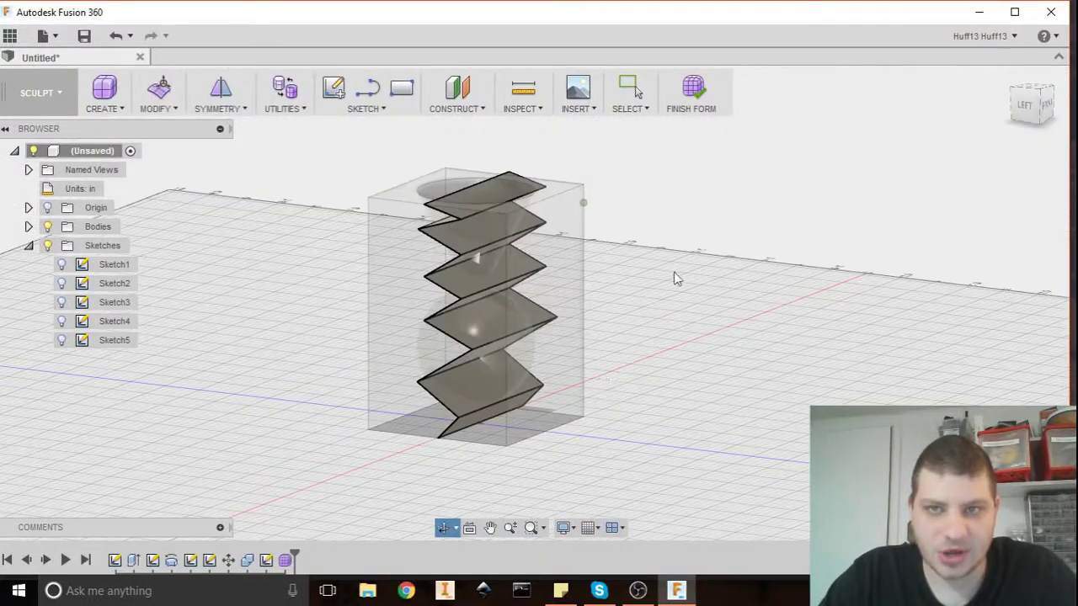
# Finish the form and orbit to view the zigzag seam across the box faces
pyautogui.click(704, 93)
pyautogui.moveTo(638, 235)
pyautogui.keyDown('shift'); pyautogui.mouseDown(button='middle')
pyautogui.moveTo(523, 283)
pyautogui.moveTo(496, 356)
pyautogui.moveTo(548, 301)
pyautogui.moveTo(561, 317)
pyautogui.moveTo(543, 308)
pyautogui.mouseUp(button='middle'); pyautogui.keyUp('shift')
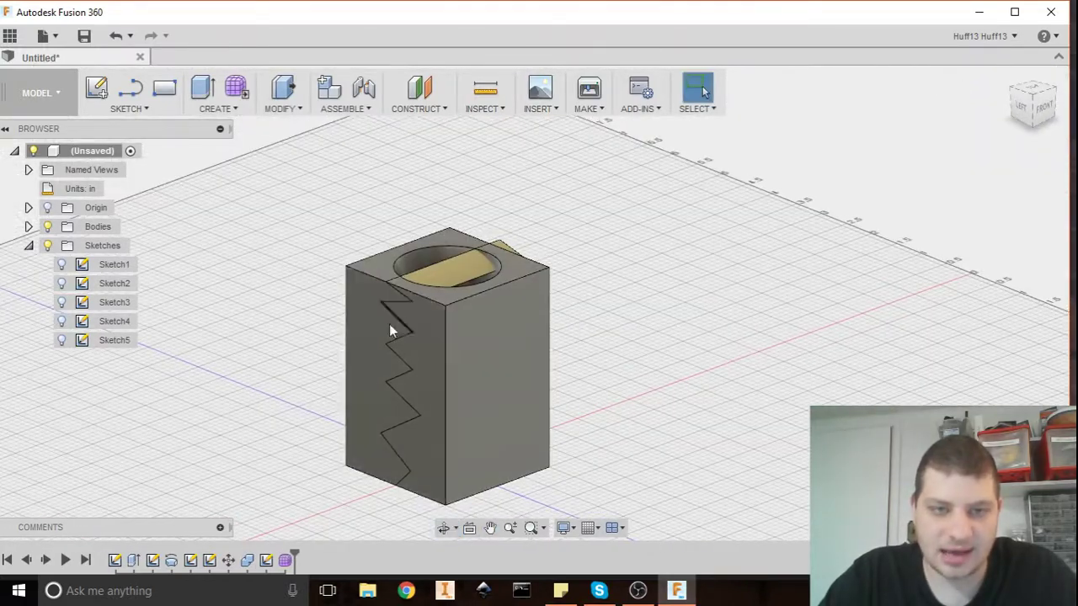
pyautogui.keyDown('shift'); pyautogui.moveTo(505, 345); pyautogui.dragTo(501, 371, button='middle'); pyautogui.keyUp('shift')
pyautogui.scroll(-2, 344, 308)
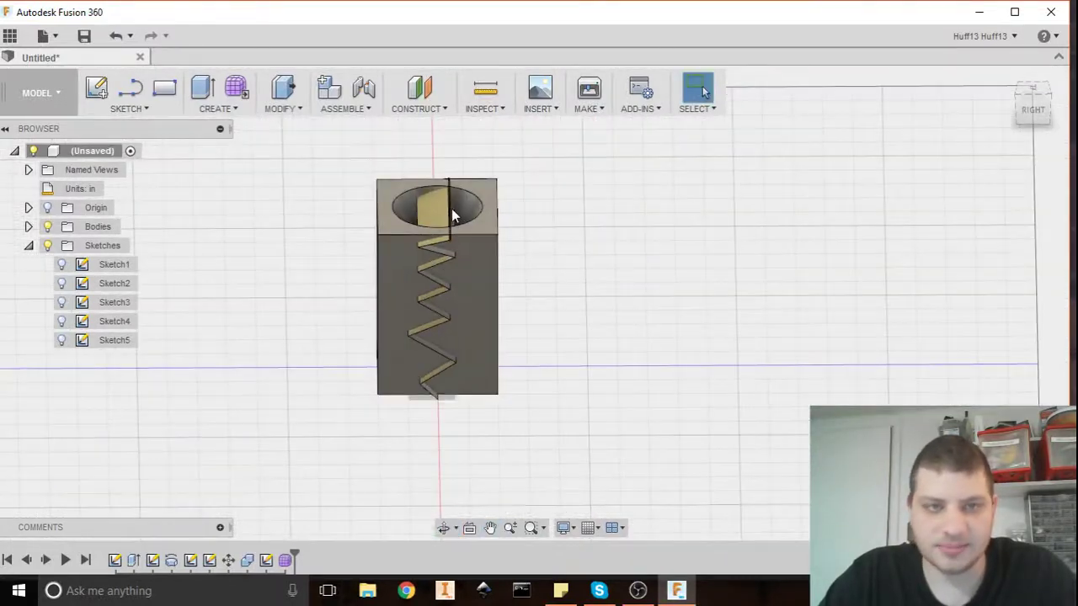
pyautogui.scroll(2, 452, 227)
pyautogui.moveTo(244, 181); pyautogui.dragTo(262, 150, button='middle')
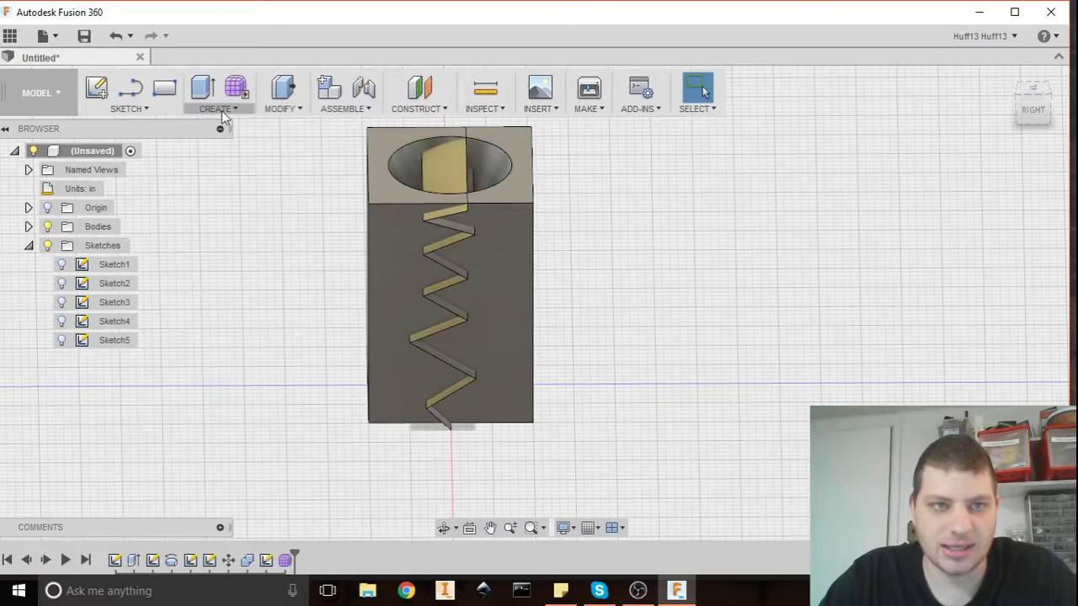
# Split the block using the zigzag surface Body3 as the splitting tool, yielding Body1 and Body4
pyautogui.click(287, 109)
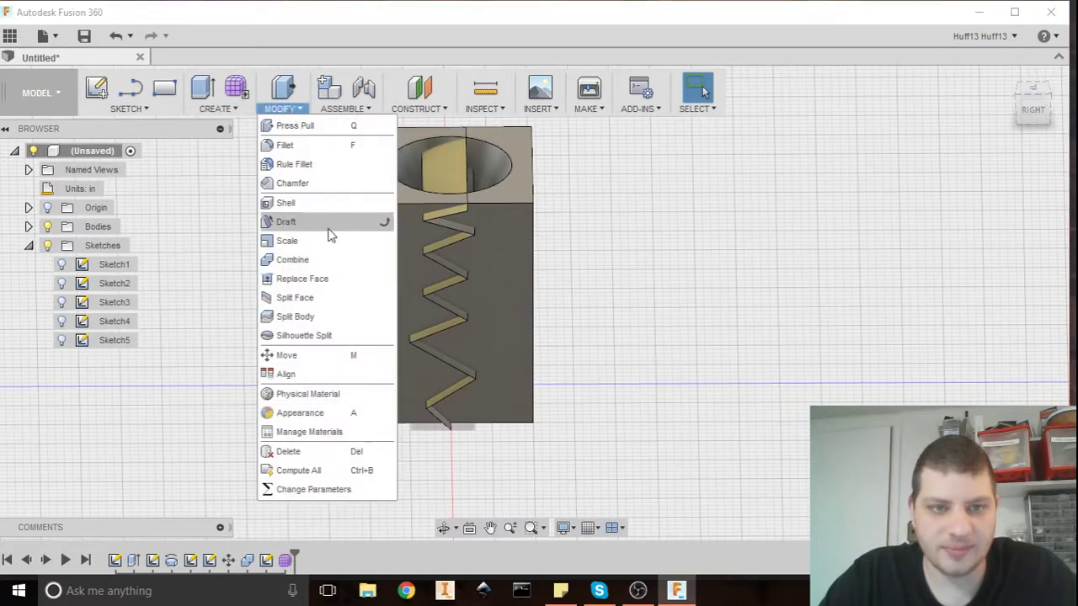
pyautogui.click(326, 317)
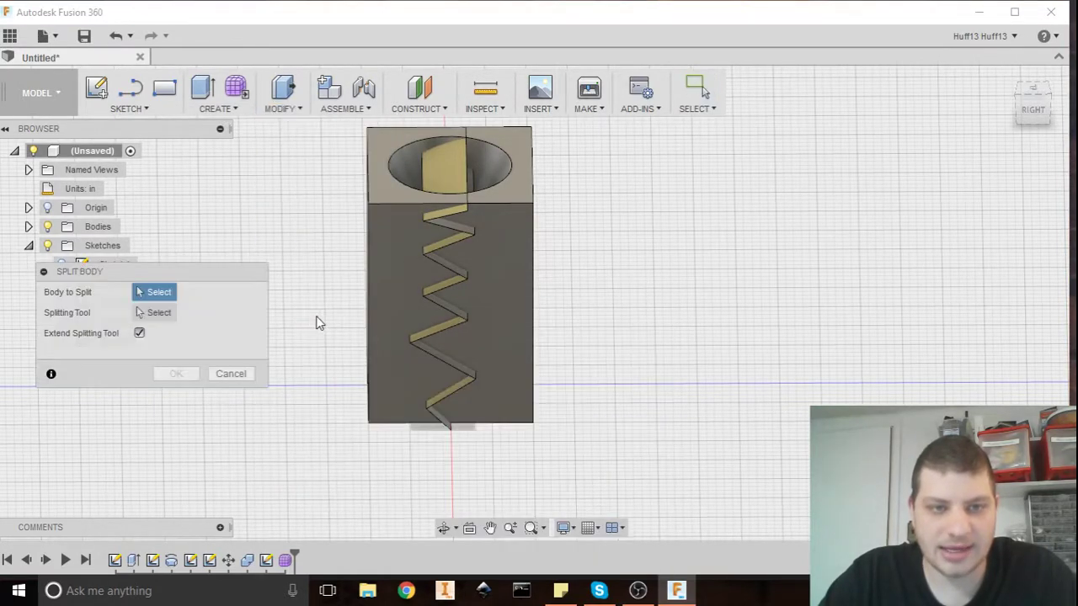
pyautogui.click(388, 270)
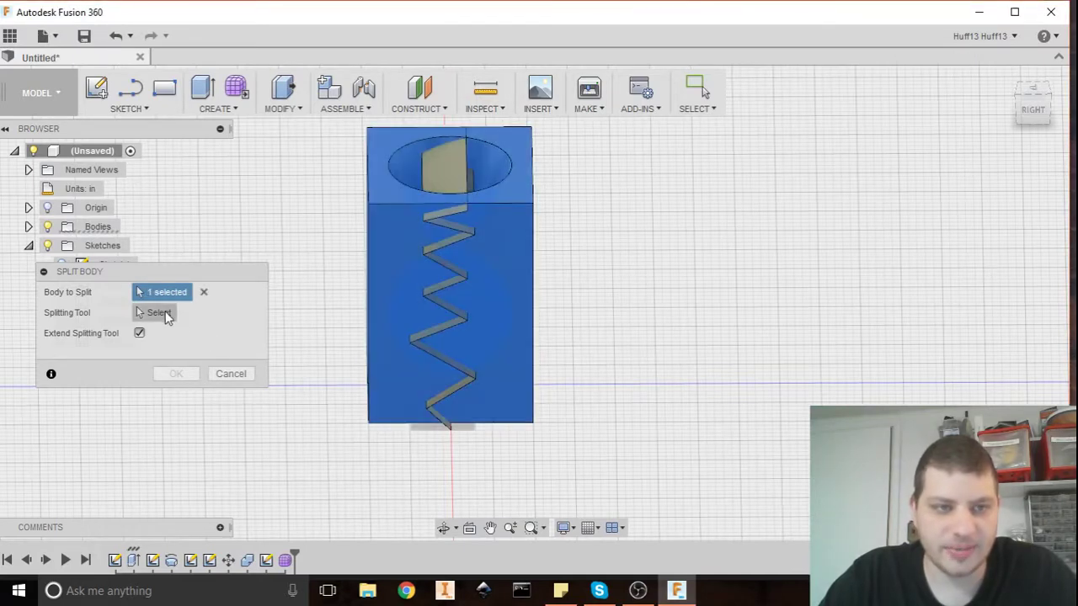
pyautogui.press('Home')
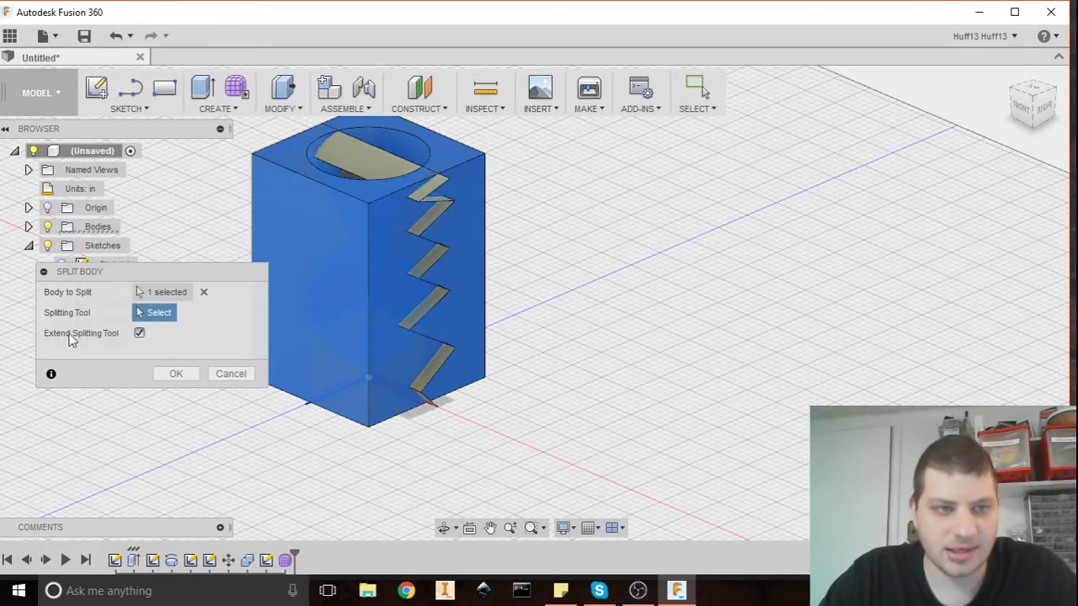
pyautogui.moveTo(84, 271); pyautogui.dragTo(83, 392)
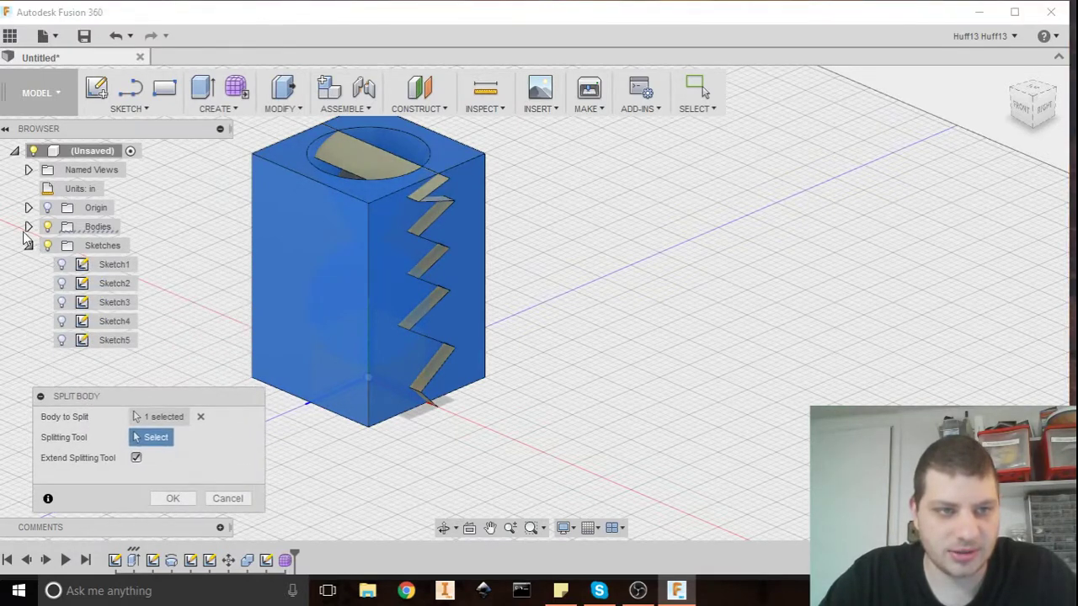
pyautogui.click(28, 227)
pyautogui.click(120, 265)
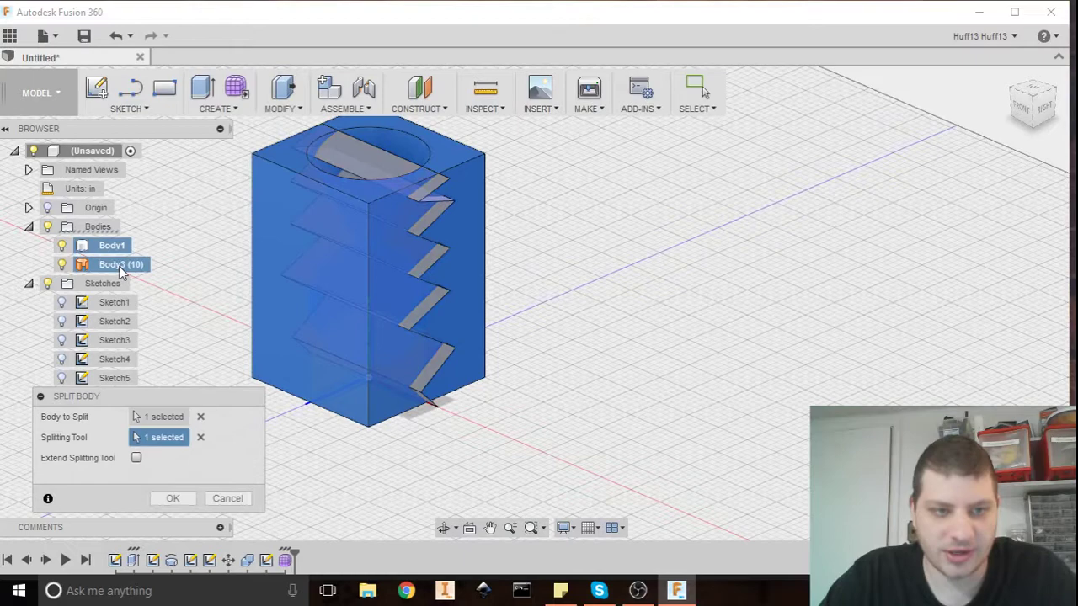
pyautogui.click(173, 499)
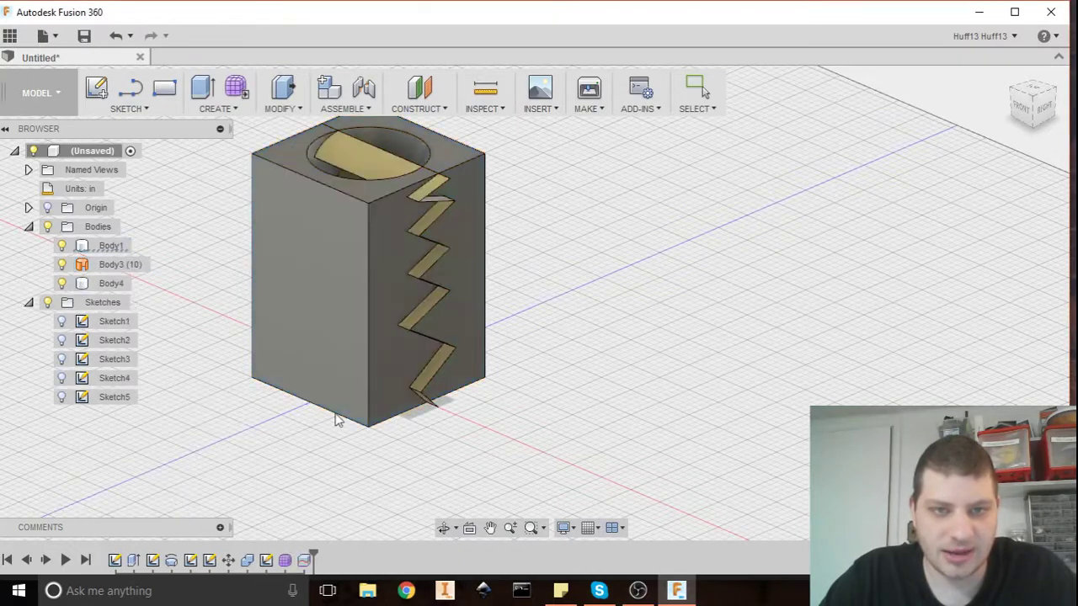
# Move the left half 1.40 in away from the right half to expose the interlocking zigzag faces
pyautogui.keyDown('shift'); pyautogui.moveTo(337, 415); pyautogui.dragTo(599, 177, button='middle'); pyautogui.keyUp('shift')
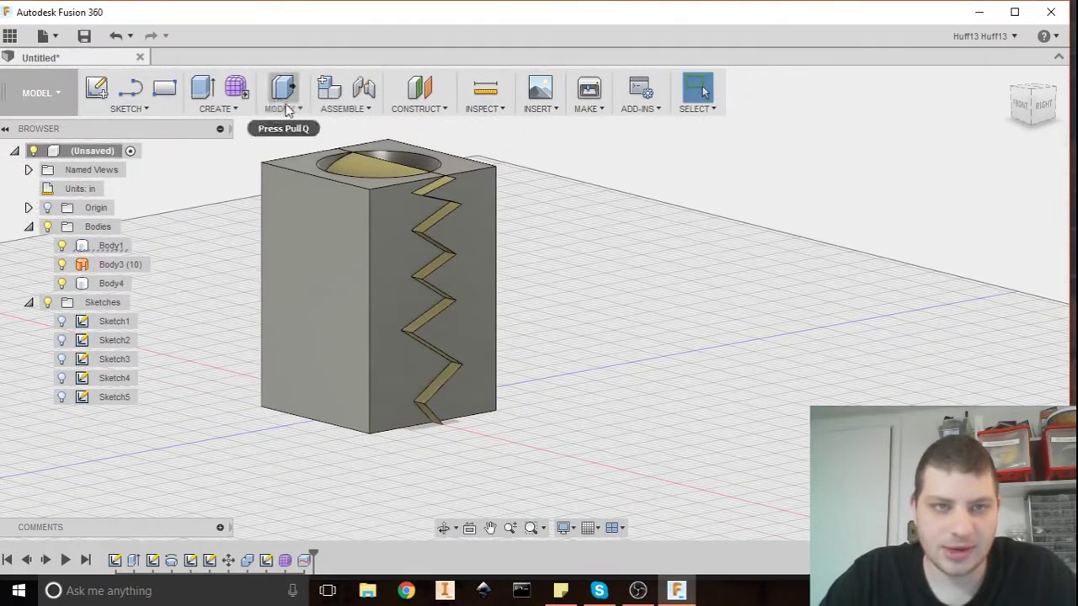
pyautogui.click(283, 94)
pyautogui.click(316, 354)
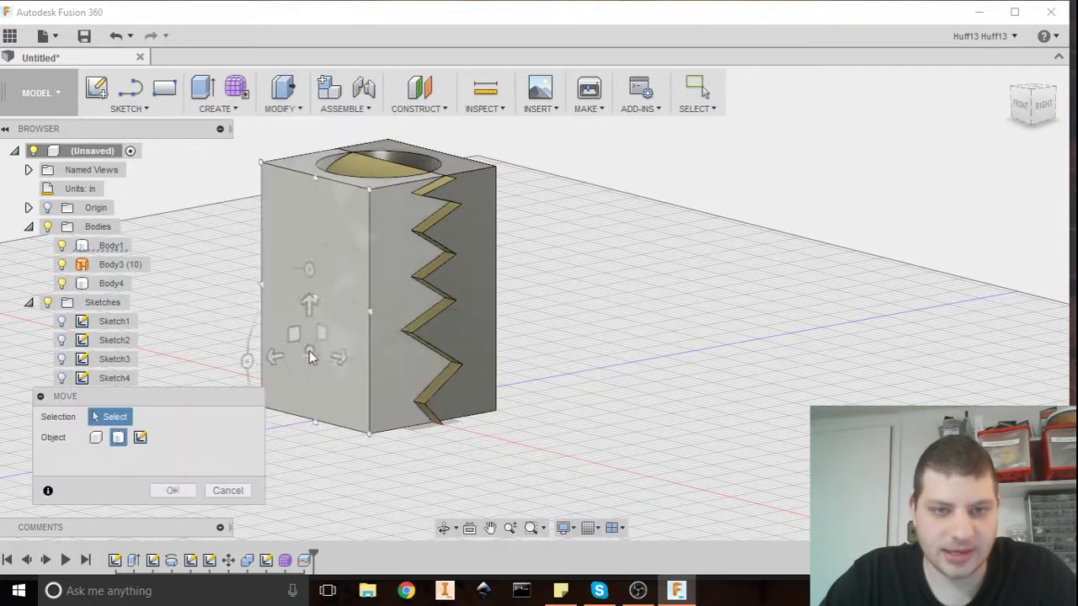
pyautogui.click(327, 312)
pyautogui.moveTo(303, 323); pyautogui.dragTo(190, 339)
pyautogui.keyDown('shift'); pyautogui.moveTo(476, 376); pyautogui.dragTo(407, 393, button='middle'); pyautogui.keyUp('shift')
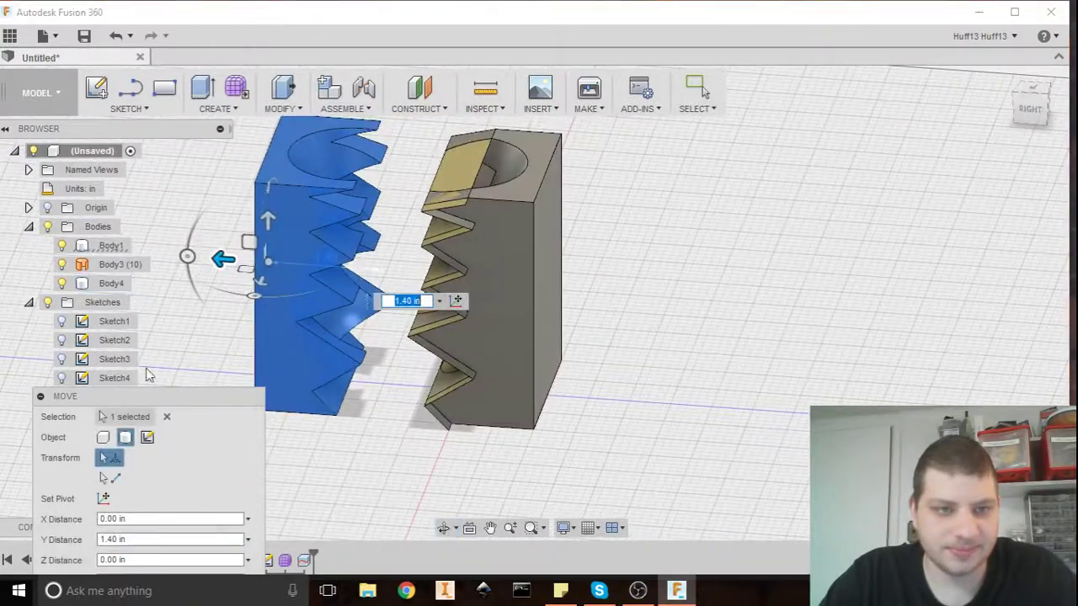
pyautogui.click(40, 397)
pyautogui.press('Return')
pyautogui.moveTo(382, 358)
pyautogui.keyDown('shift'); pyautogui.mouseDown(button='middle')
pyautogui.moveTo(368, 332)
pyautogui.moveTo(370, 341)
pyautogui.mouseUp(button='middle'); pyautogui.keyUp('shift')
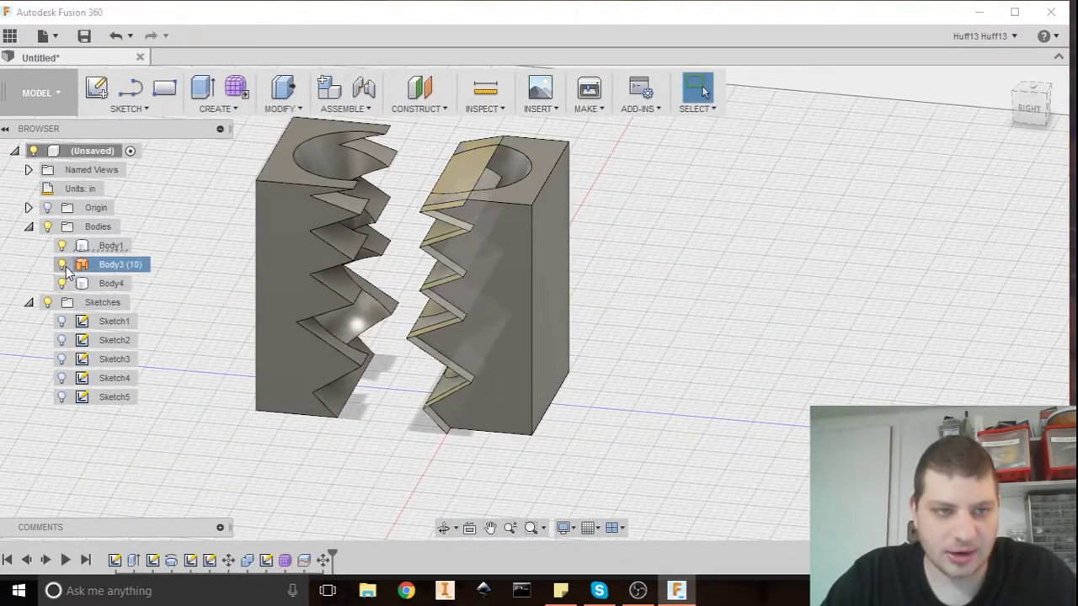
pyautogui.click(110, 283)
pyautogui.keyDown('shift'); pyautogui.moveTo(253, 286); pyautogui.dragTo(383, 286, button='middle'); pyautogui.keyUp('shift')
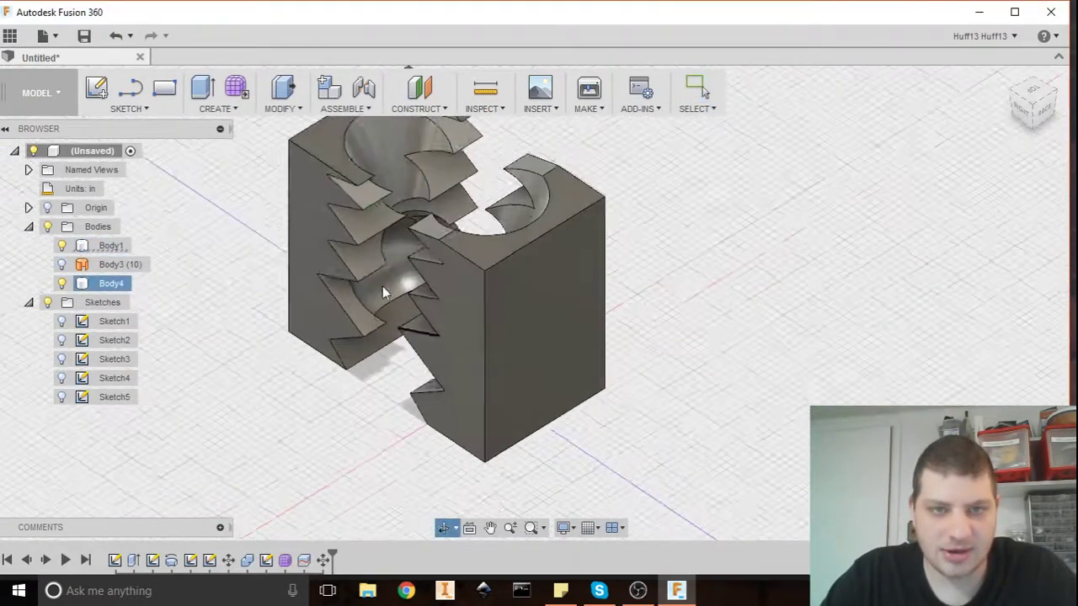
pyautogui.click(382, 286)
pyautogui.scroll(5, 382, 286)
pyautogui.keyDown('shift'); pyautogui.moveTo(389, 243); pyautogui.dragTo(303, 286, button='middle'); pyautogui.keyUp('shift')
pyautogui.click(462, 273)
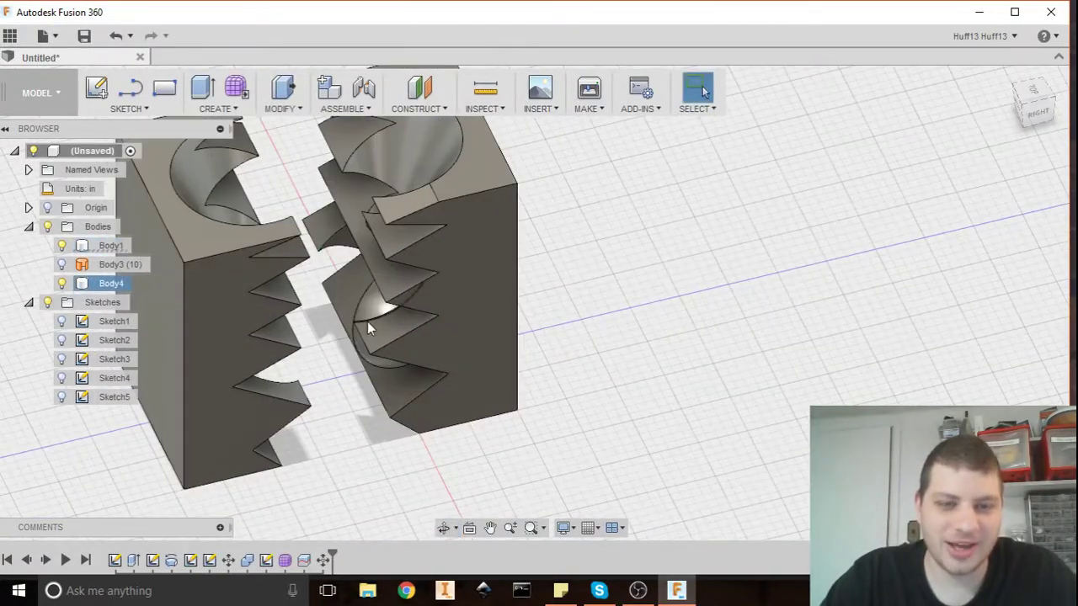
pyautogui.keyDown('shift'); pyautogui.moveTo(358, 282); pyautogui.dragTo(427, 393, button='middle'); pyautogui.keyUp('shift')
pyautogui.keyDown('shift'); pyautogui.moveTo(475, 350); pyautogui.dragTo(431, 305, button='middle'); pyautogui.keyUp('shift')
pyautogui.scroll(-4, 433, 325)
pyautogui.click(351, 299)
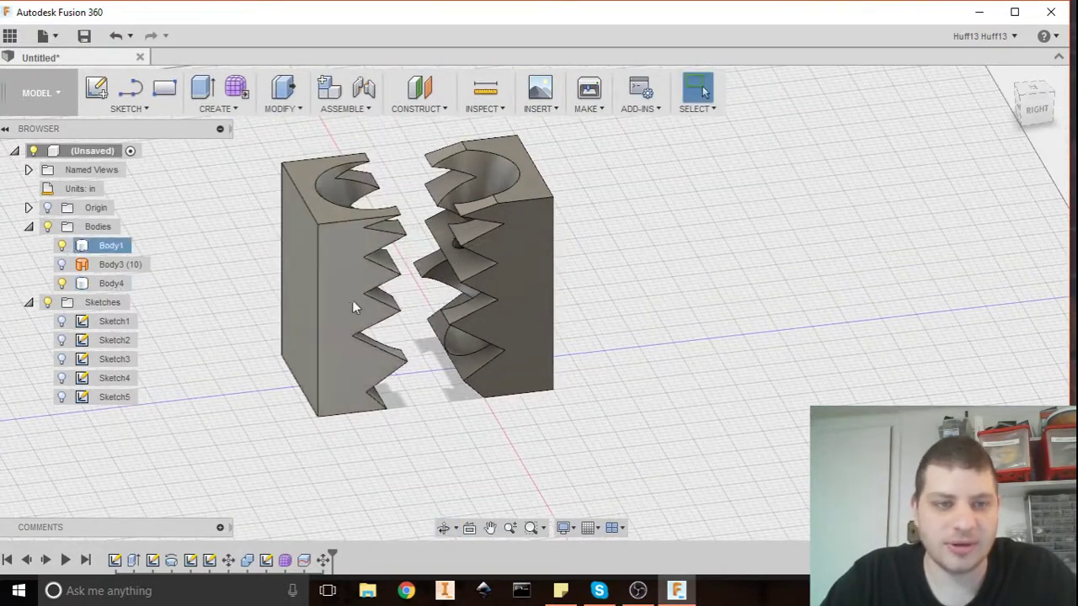